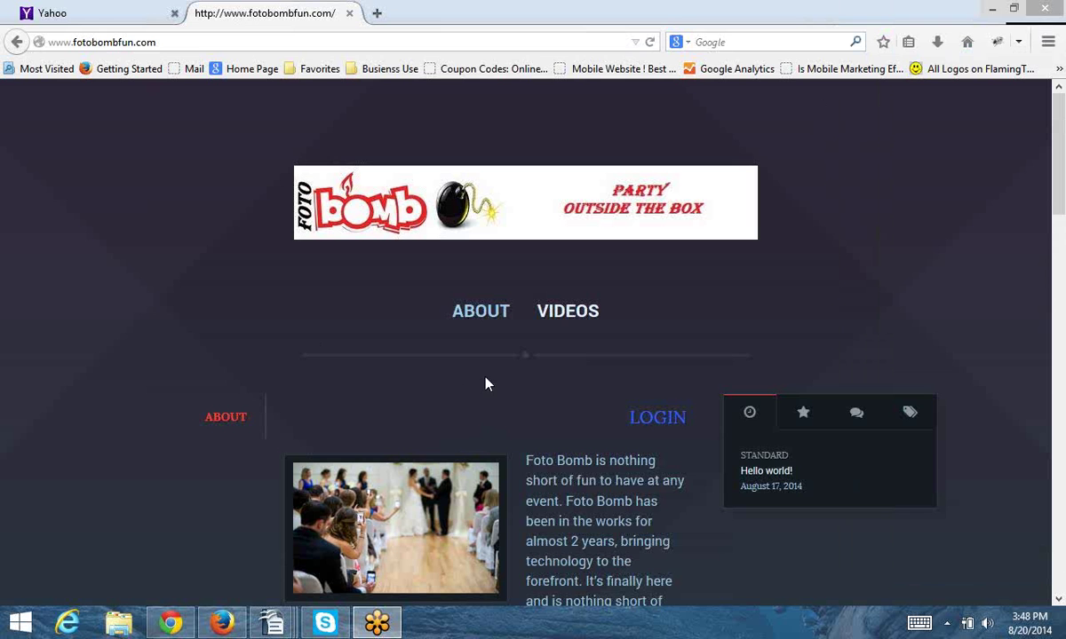
Open the client login page and sign in with the account username and password
click(642, 421)
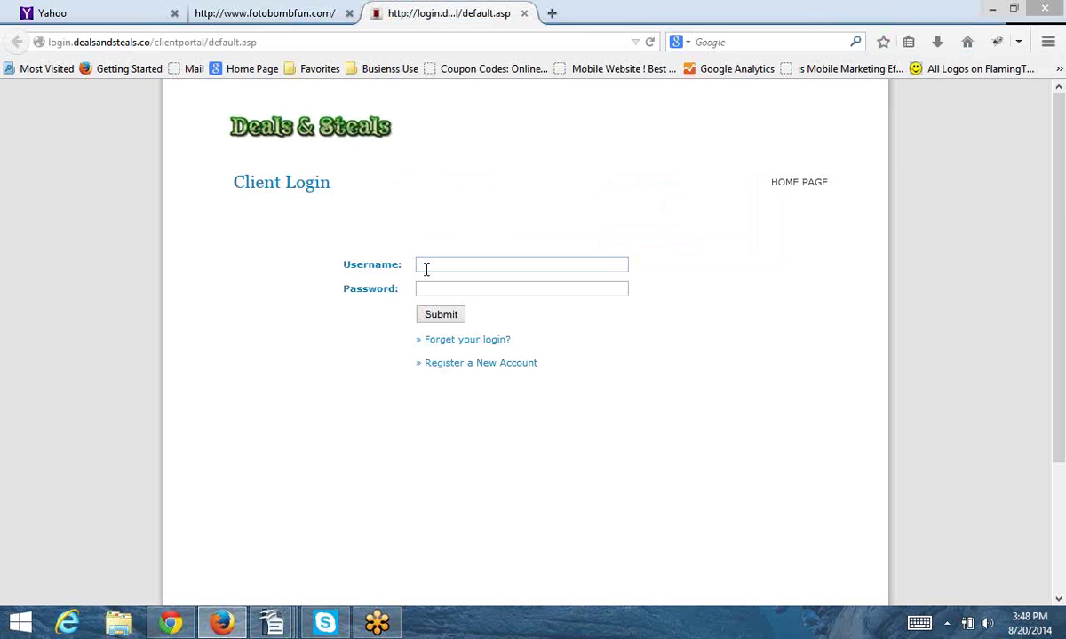
click(426, 268)
text(go)
click(441, 282)
click(444, 316)
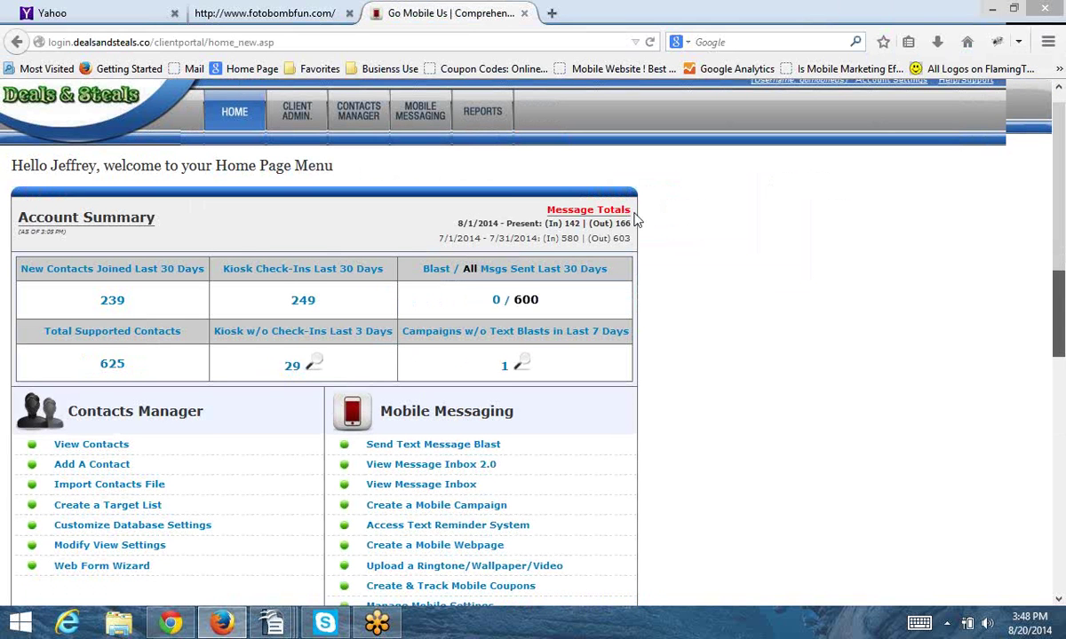
Create a mobile campaign named "jones wedding" with the campaign type TEXT TO SCREEN
click(461, 495)
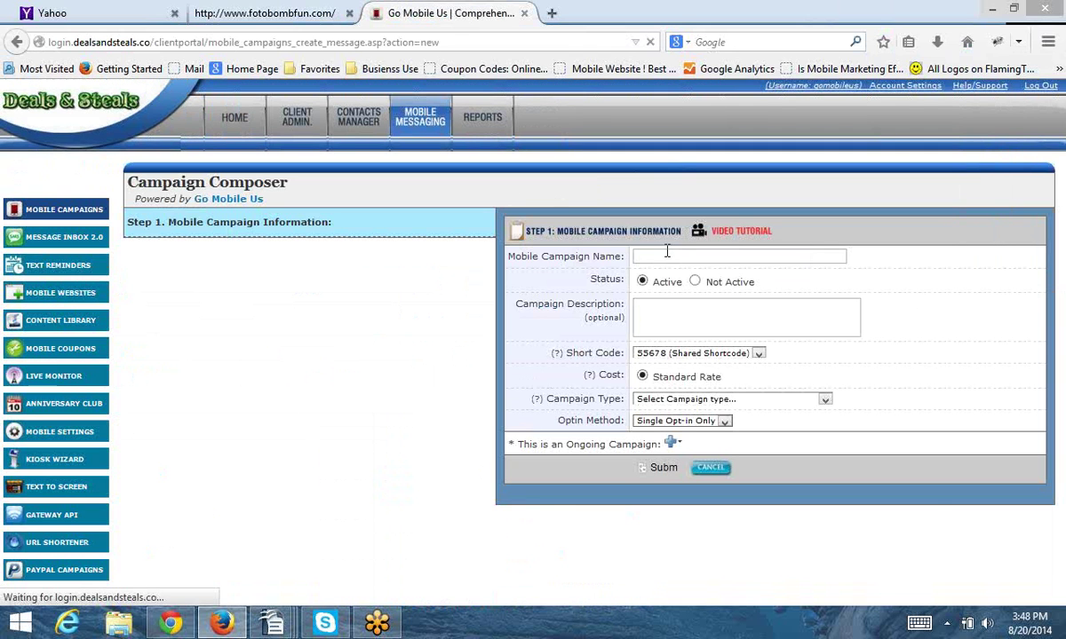
click(667, 256)
text(jones wedding)
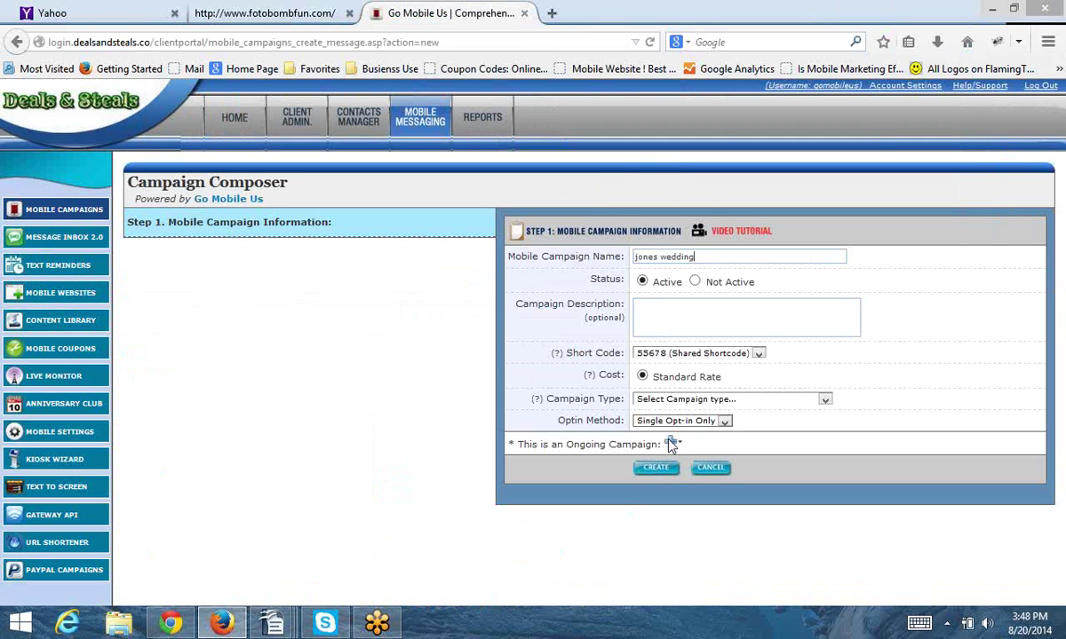
click(824, 404)
click(683, 451)
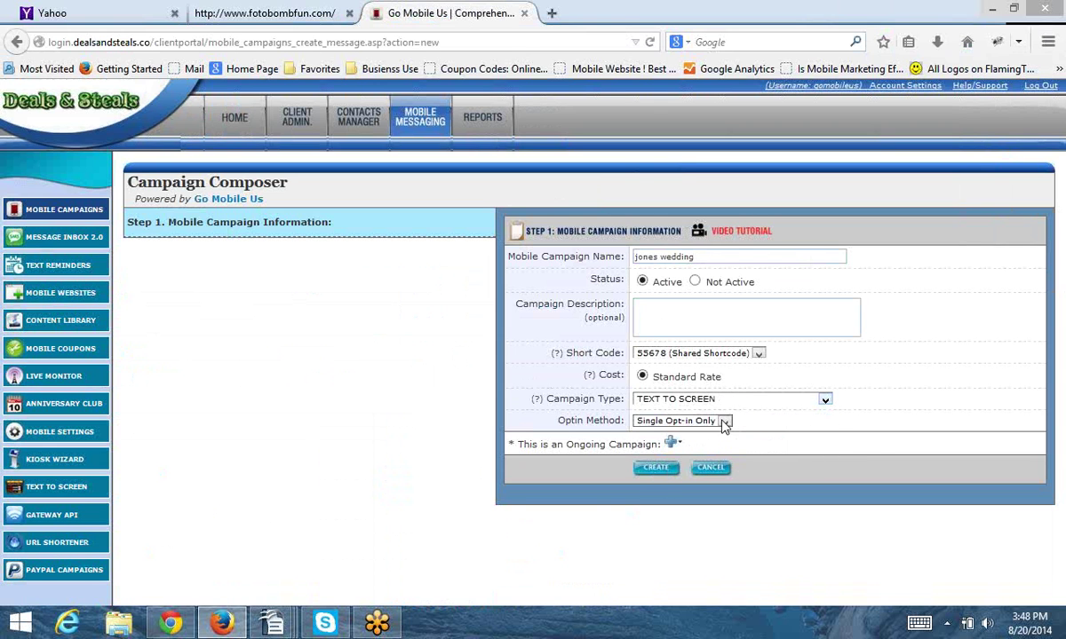
click(654, 471)
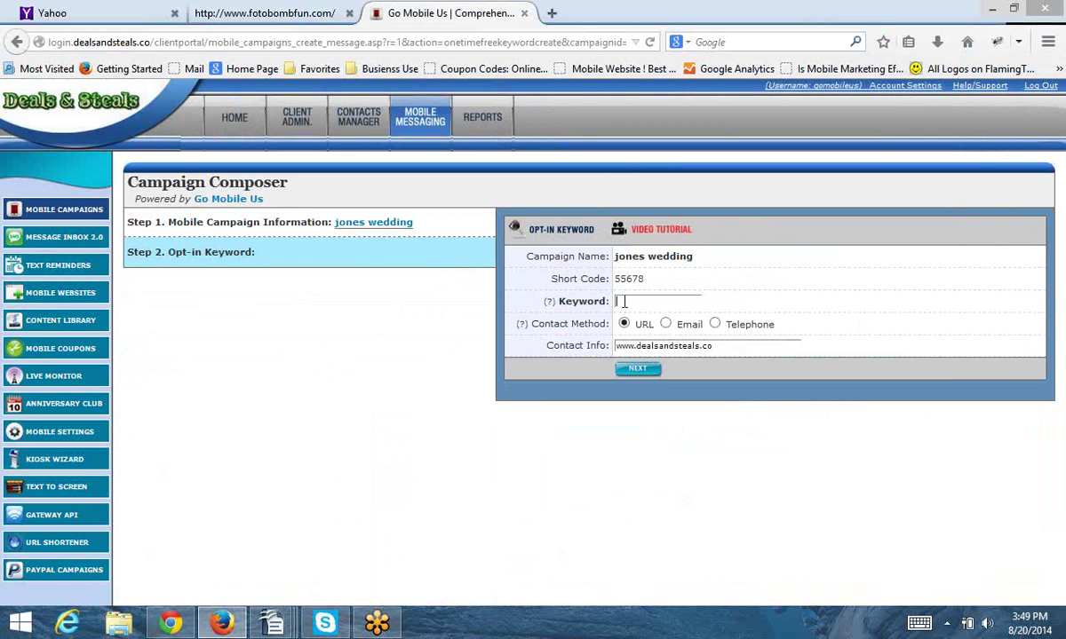
Set the campaign's opt-in keyword to 1234 and continue to the bounce back message
text(123)
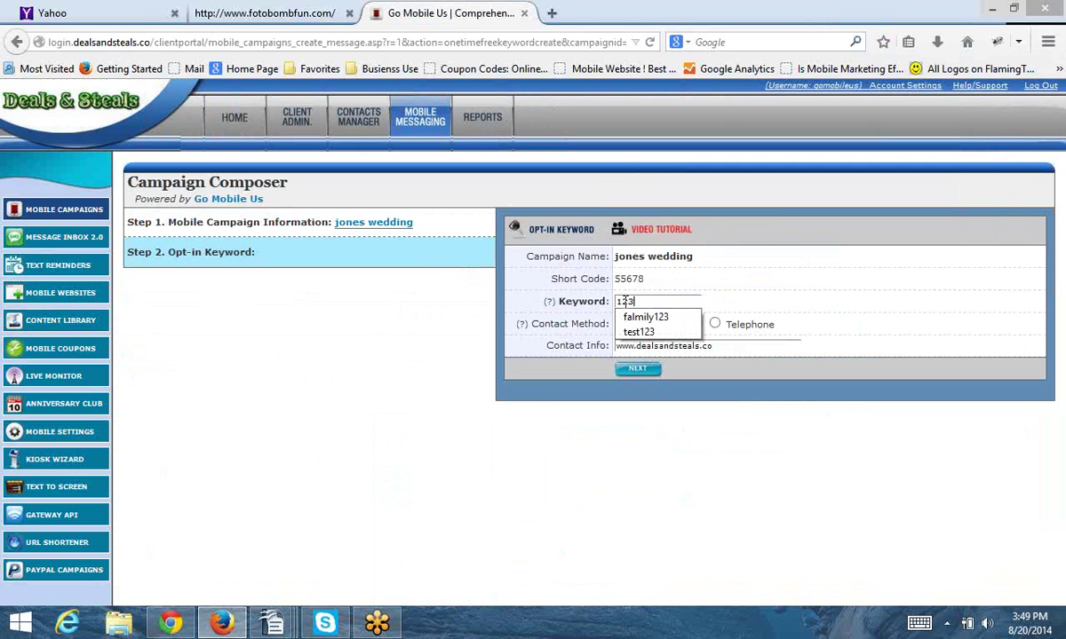
text(4)
click(641, 371)
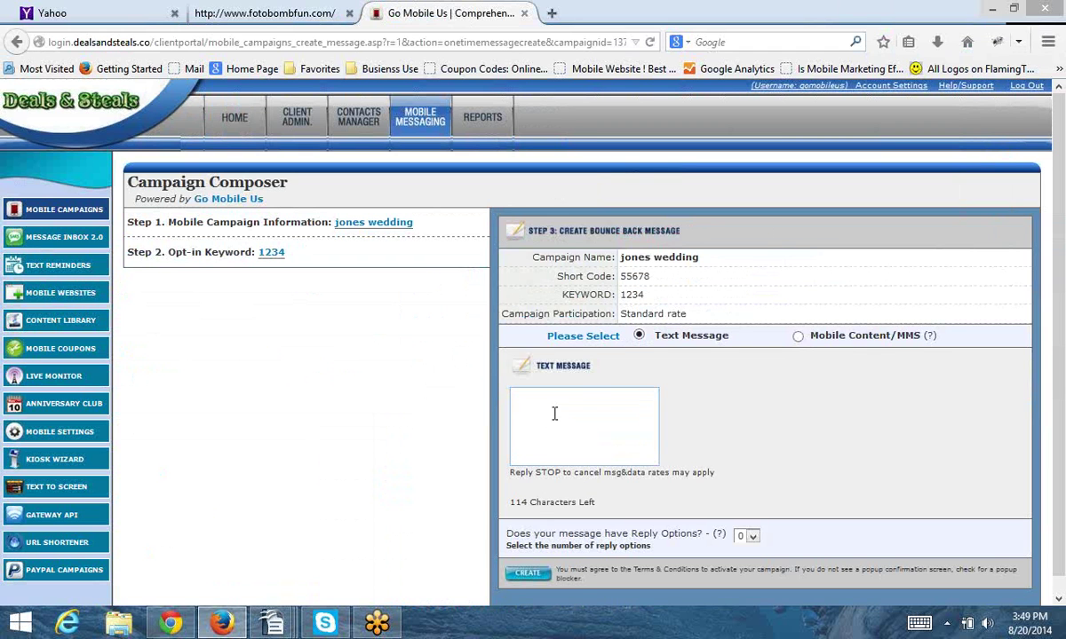
Create a bounce back text message thanking guests for attending the wedding, and agree to the Terms & Conditions
text(Me and Mrs Jones would lik)
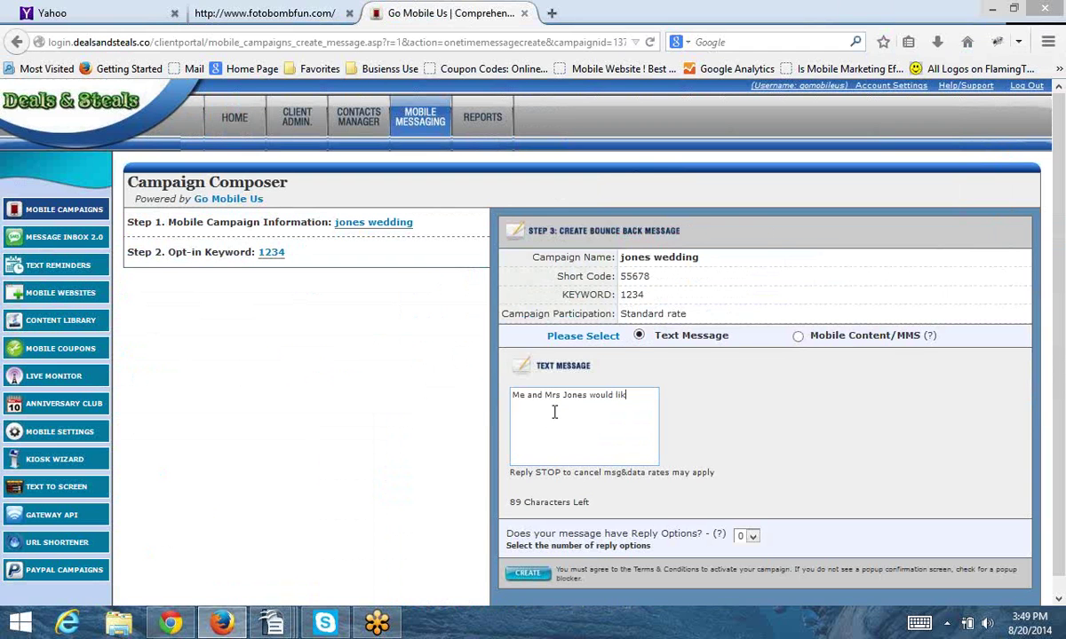
text(e to thank you for attending our wedding .)
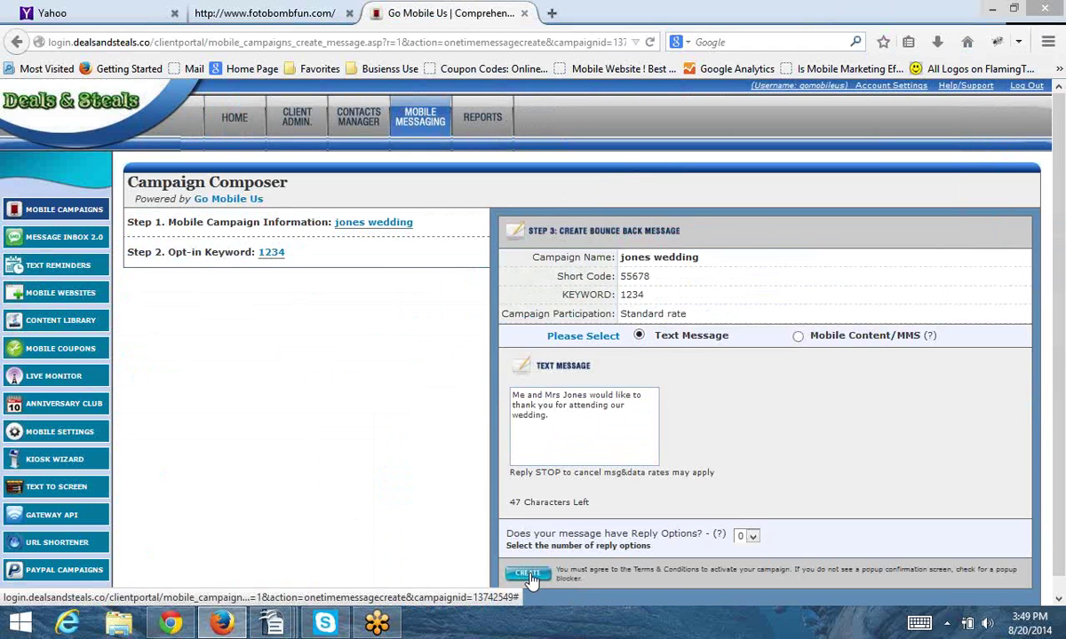
click(99, 374)
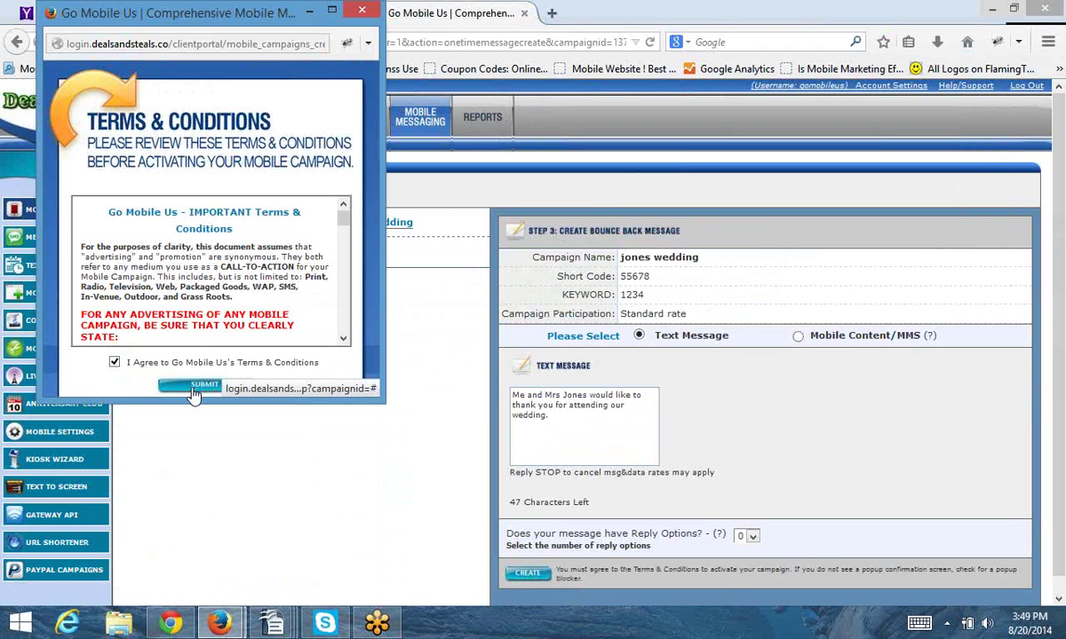
click(193, 391)
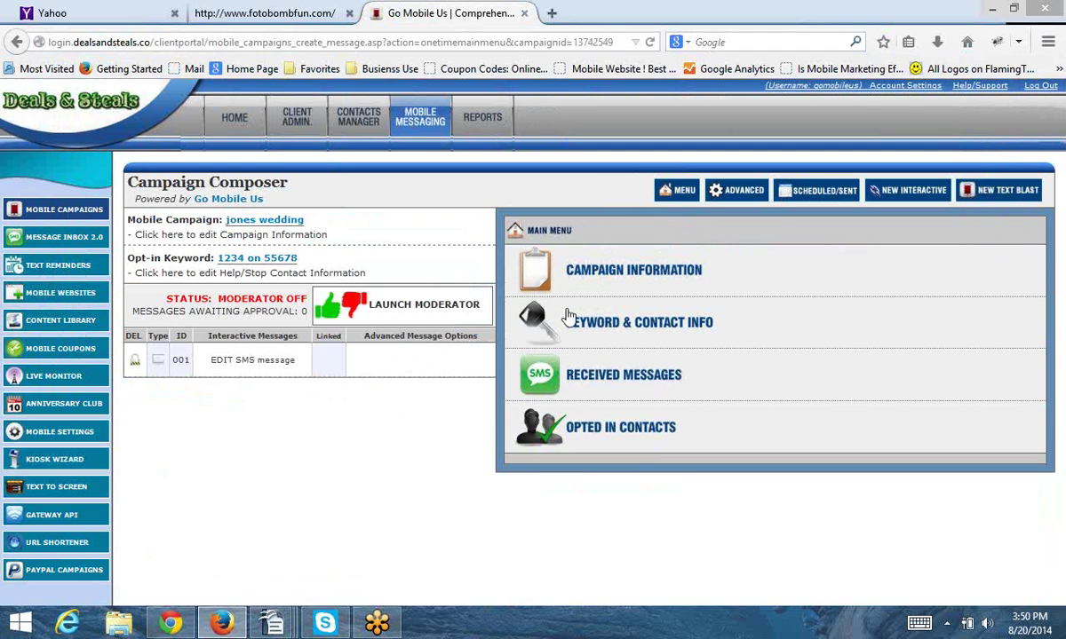
Create a Text to Screen project named "jones" with a width of 1376 and a height of 768
click(65, 491)
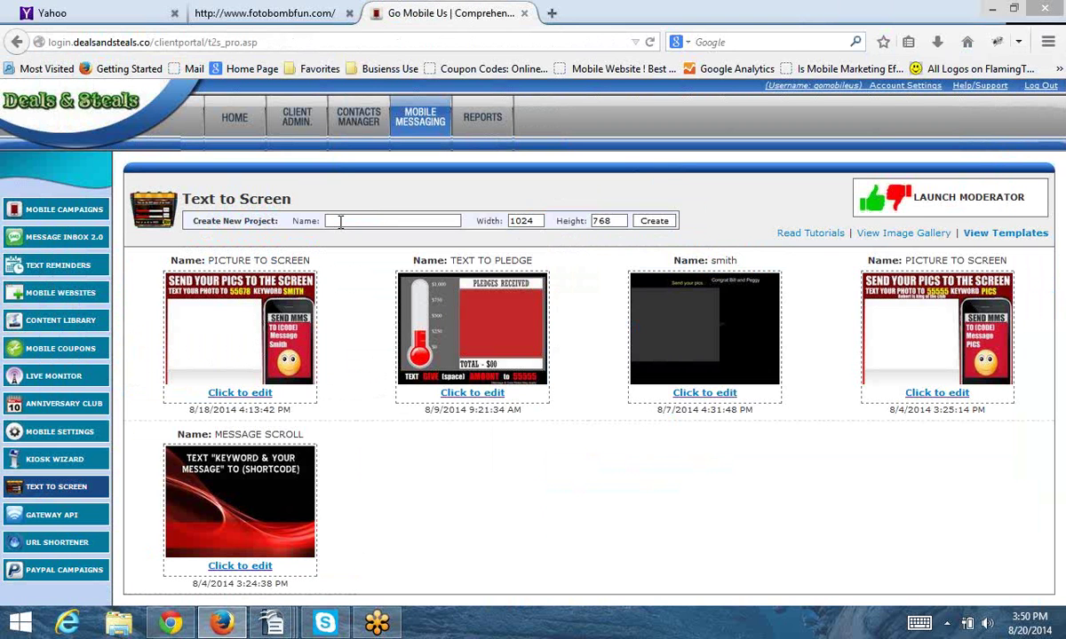
click(340, 221)
text(jones)
key(Tab)
text(13)
click(520, 241)
click(654, 222)
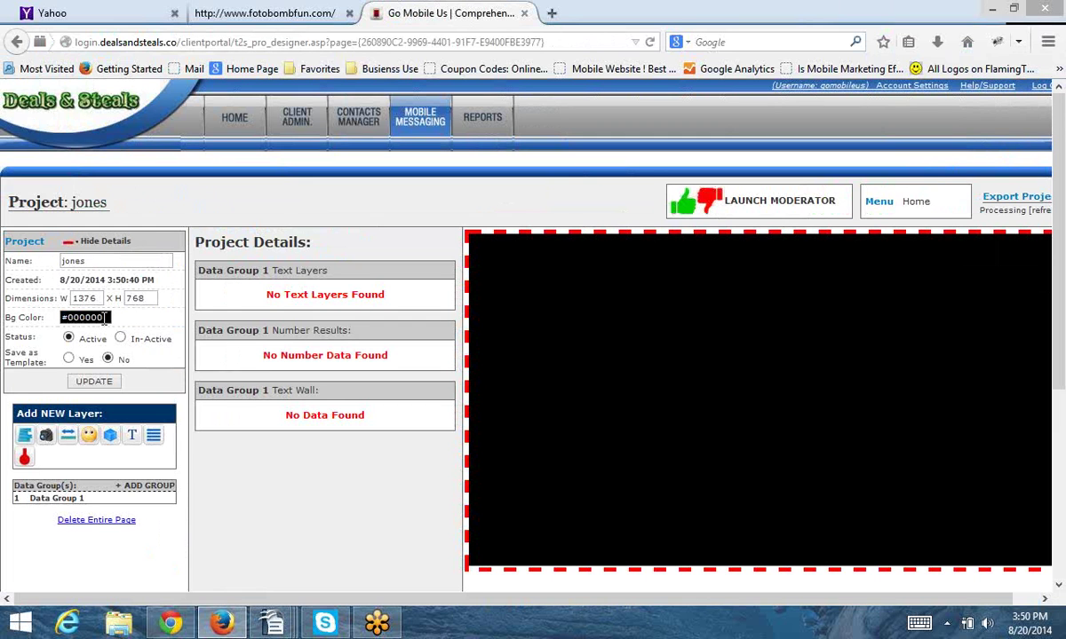
Check the background colour choices and save the project details with the colour #000000
click(105, 318)
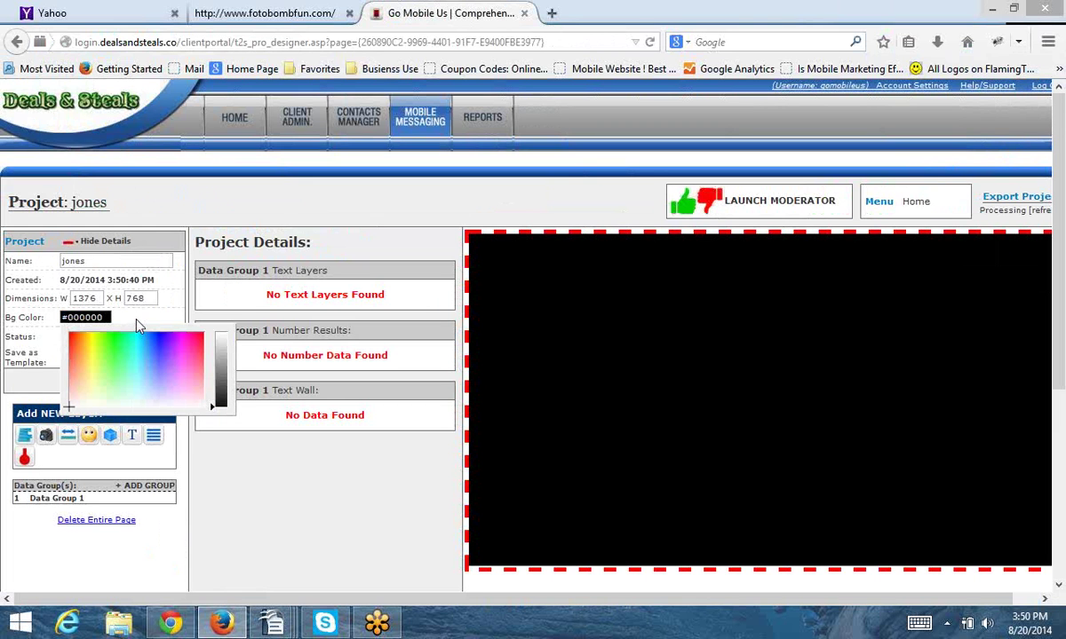
click(112, 335)
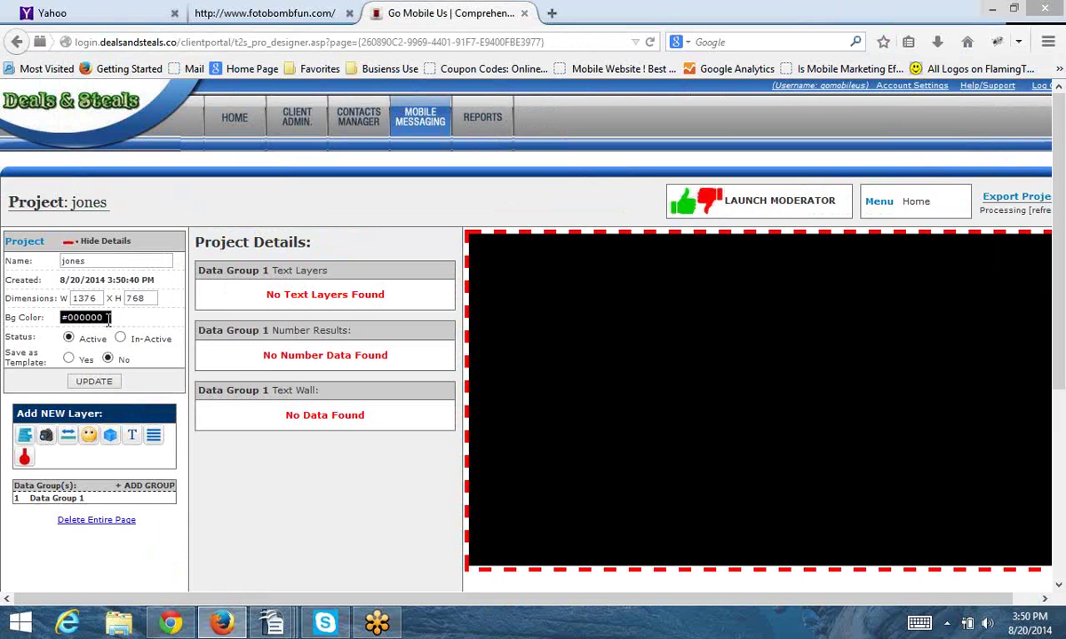
click(98, 381)
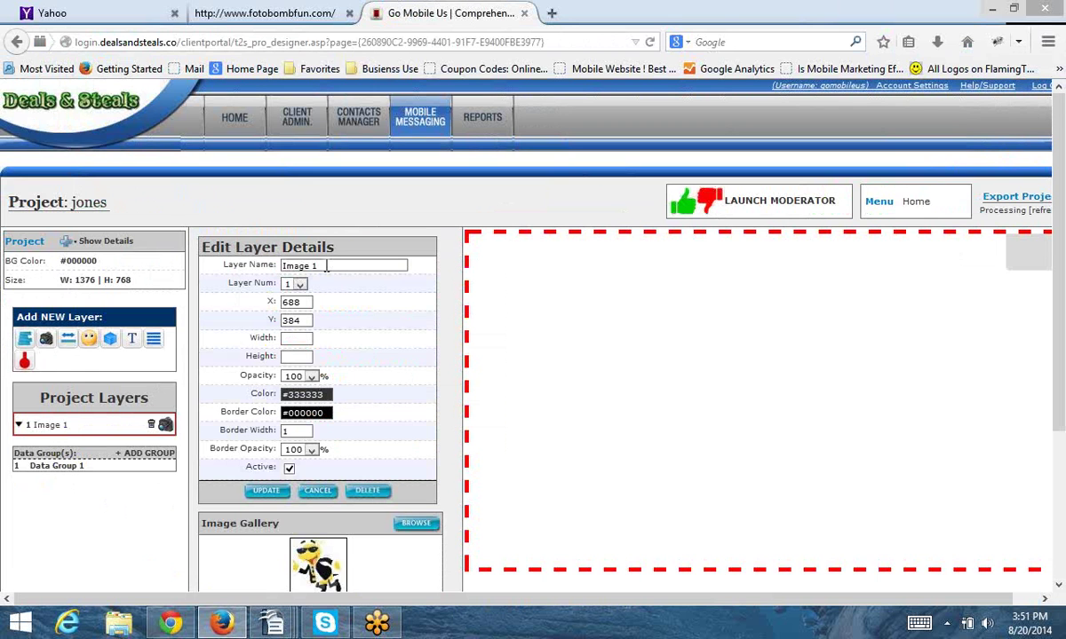
Try to rename the image layer "Background" and set its border colour to #E85FCD
key(ctrl+a)
text(Backg)
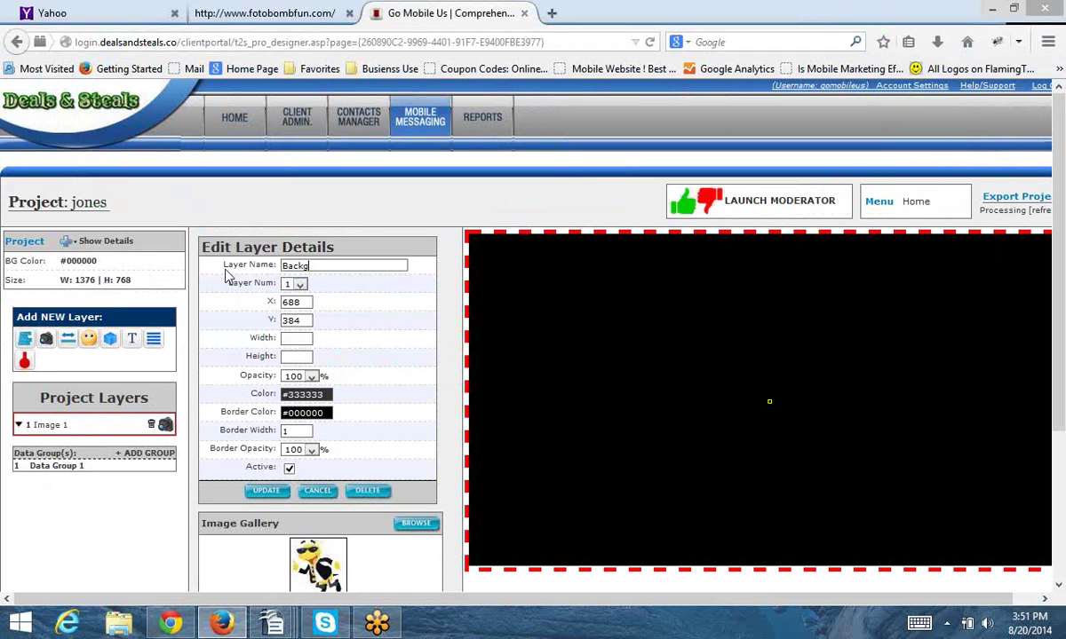
text(round)
click(325, 412)
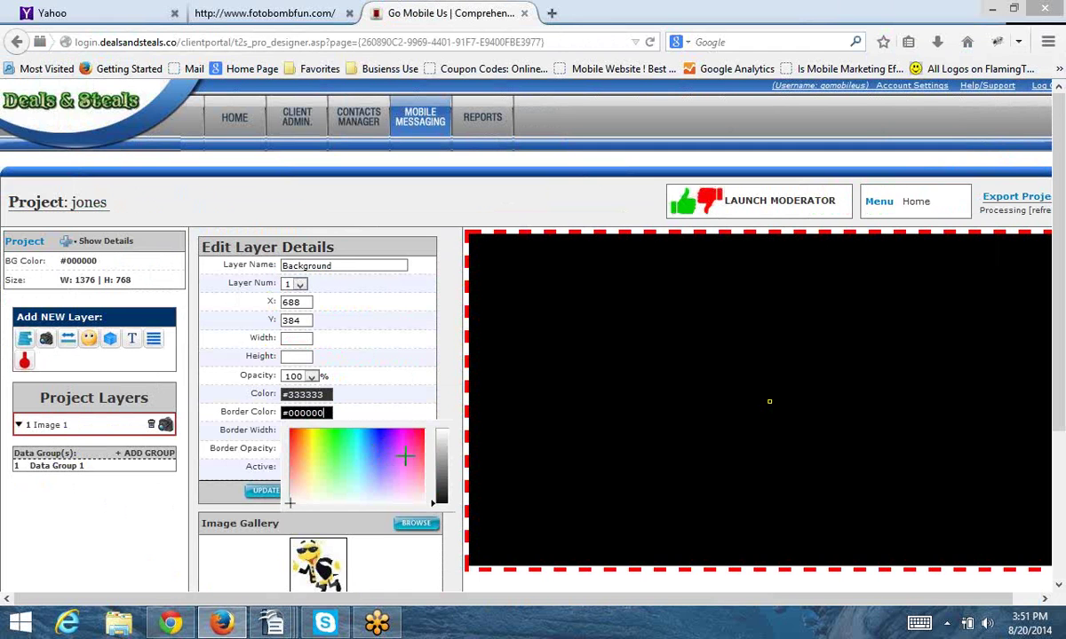
click(406, 460)
click(441, 435)
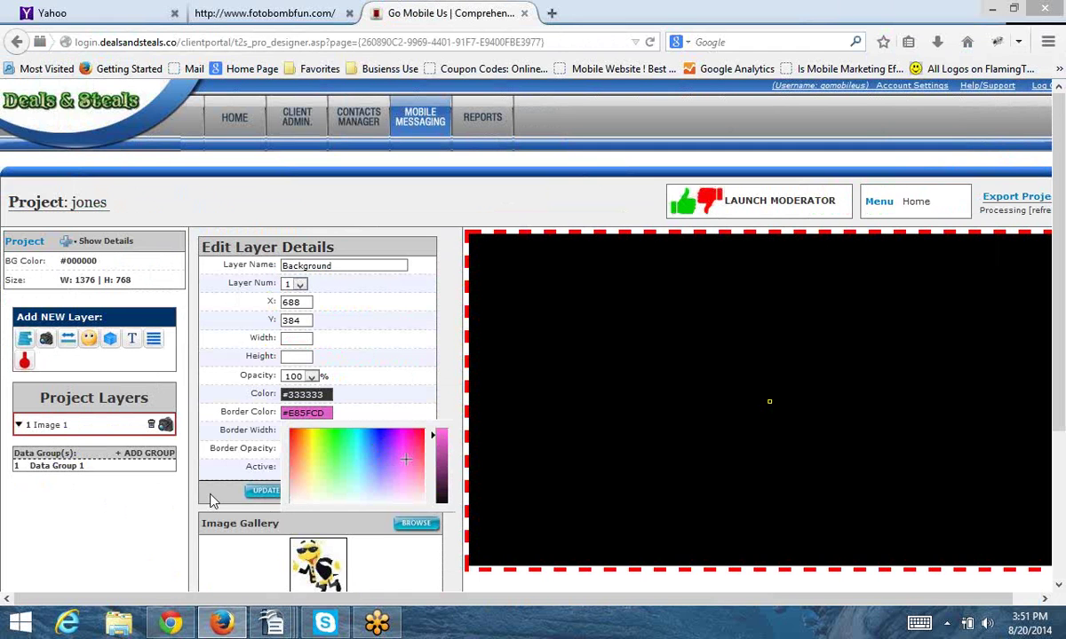
click(264, 494)
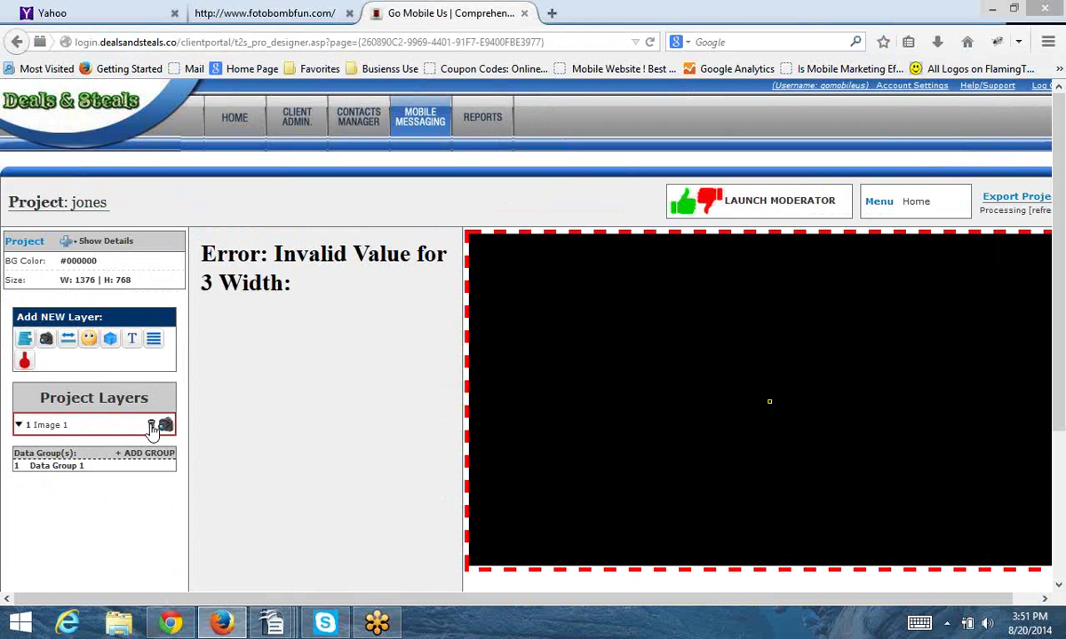
Delete the Image 1 layer from the project layers and confirm the deletion
click(152, 426)
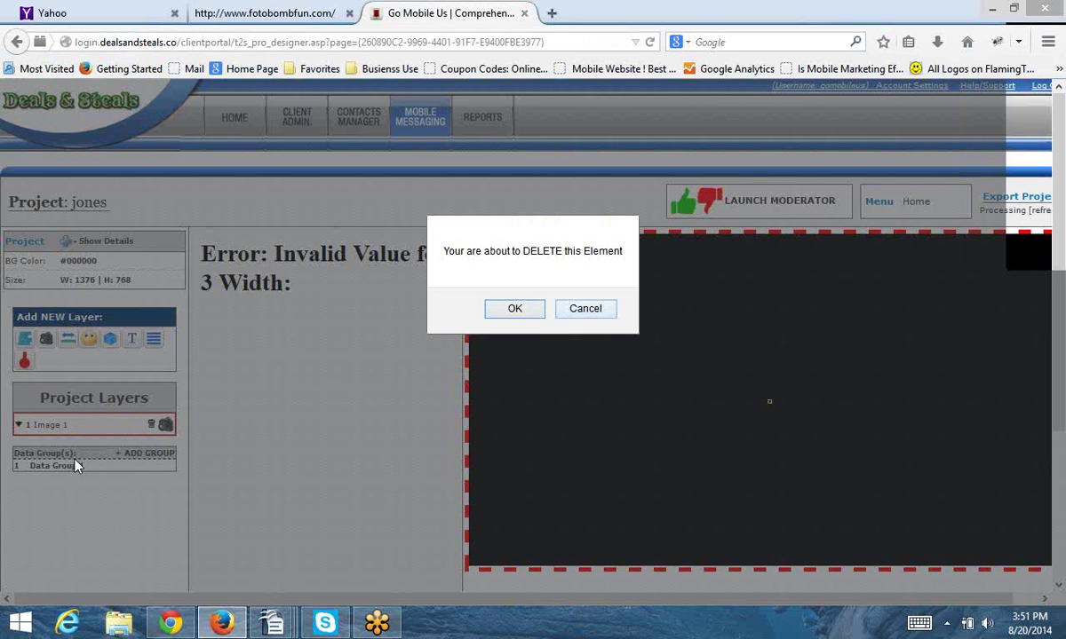
click(568, 311)
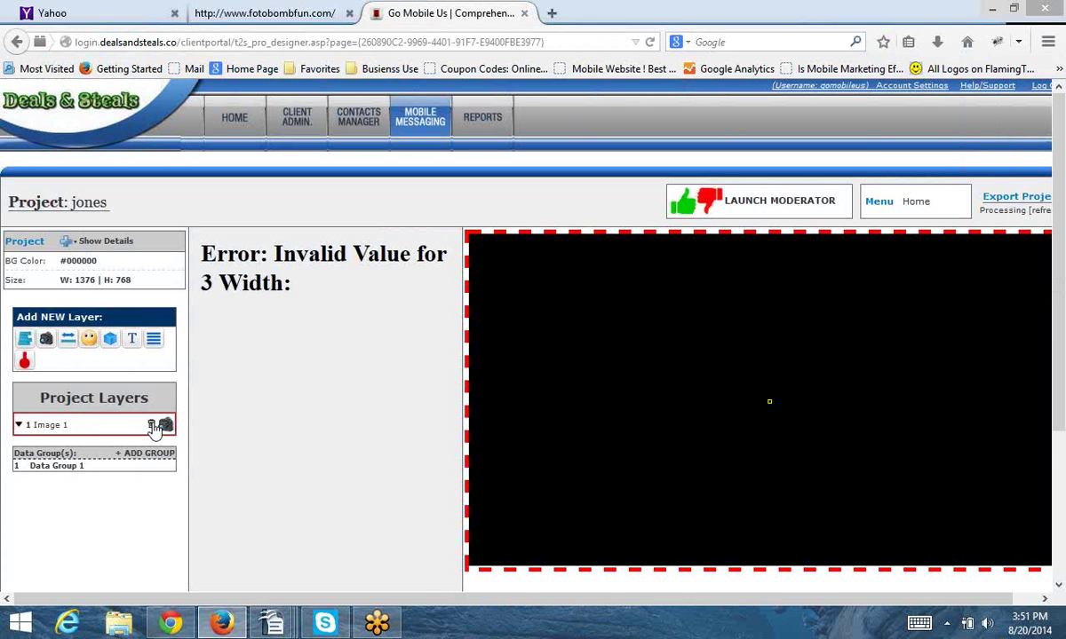
click(152, 426)
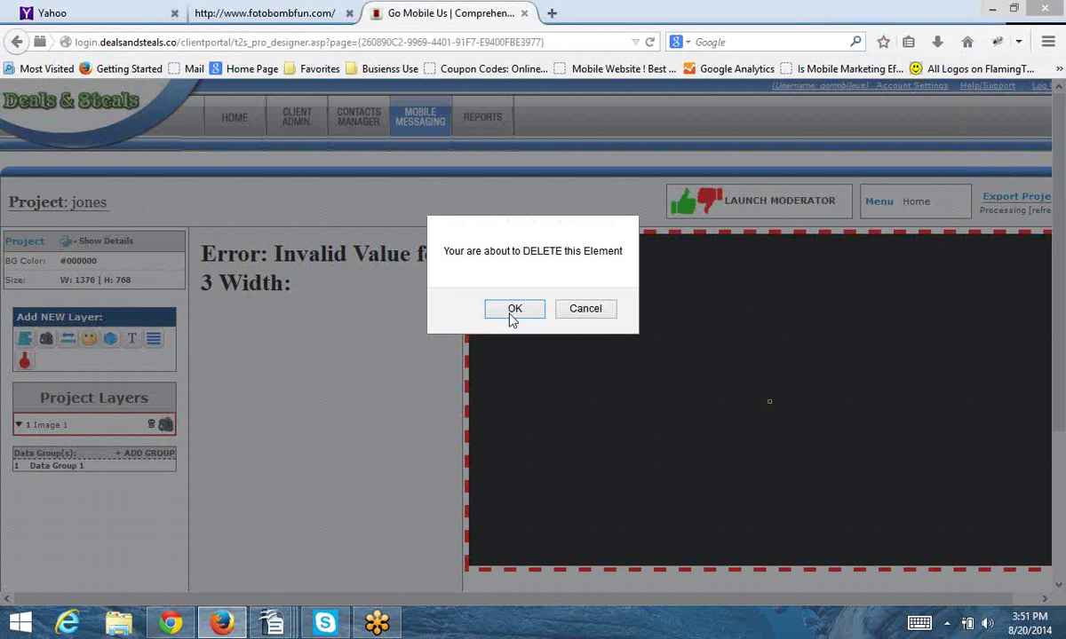
click(514, 313)
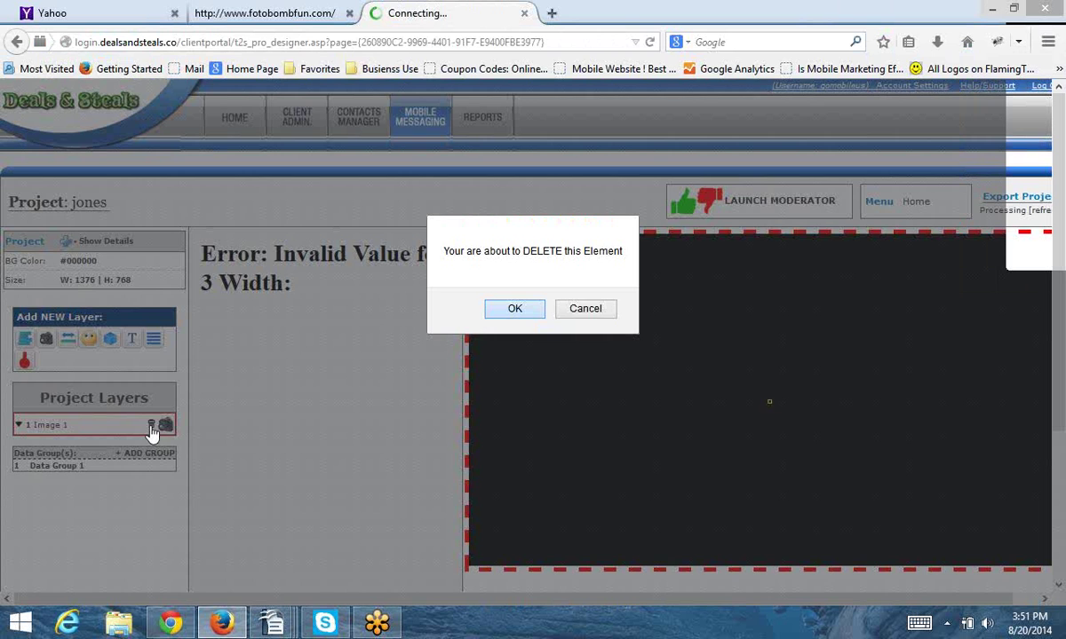
key(Return)
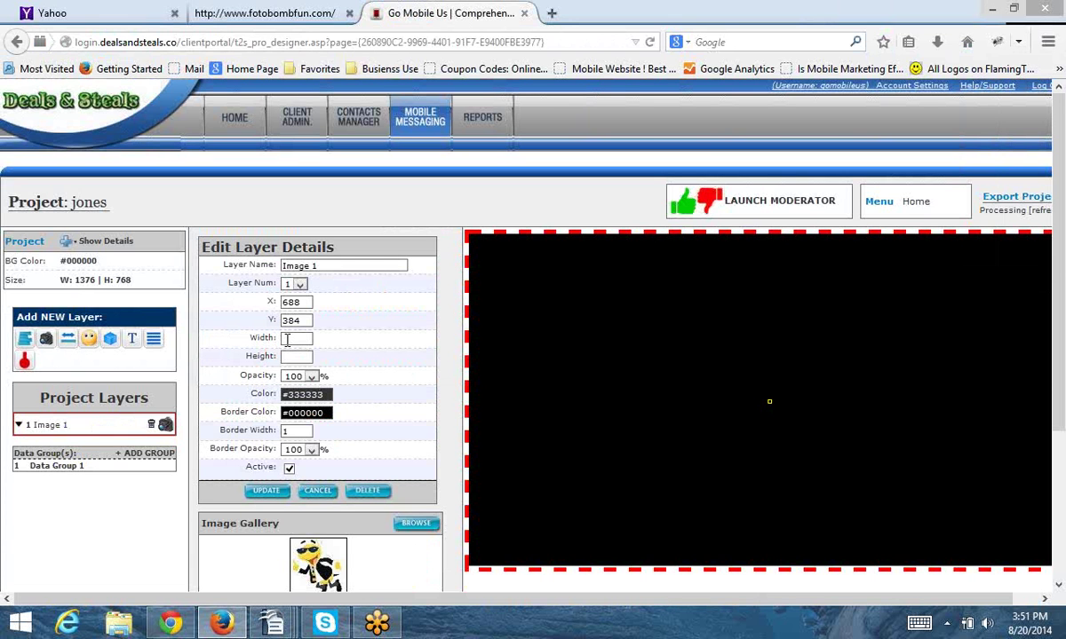
Set the Image 1 layer's width to 1376 and its height to 768
click(287, 340)
text(1376)
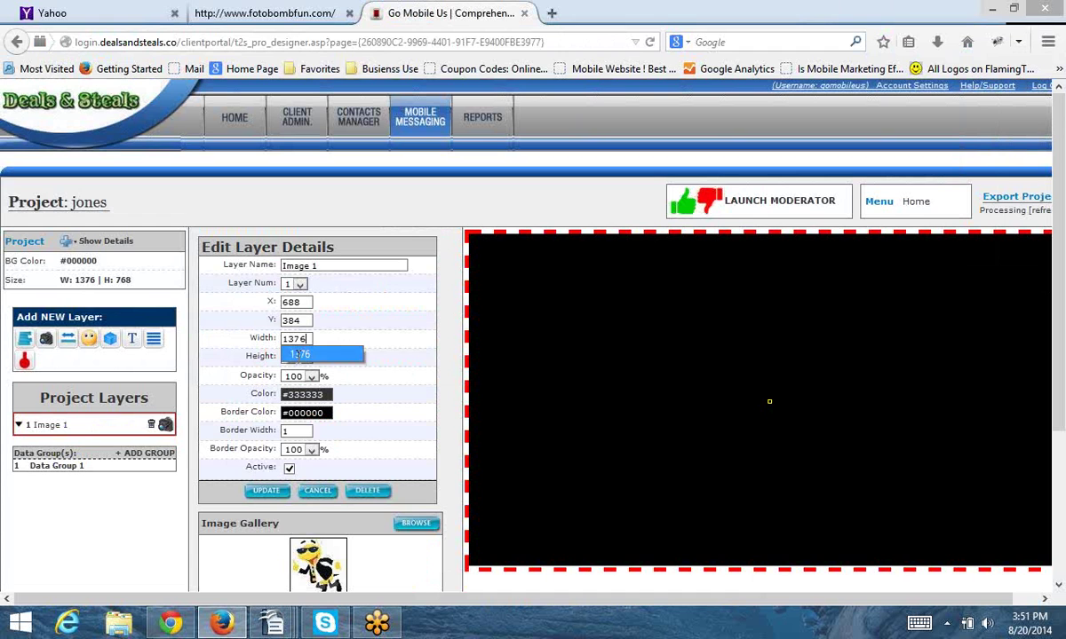
click(299, 355)
click(297, 356)
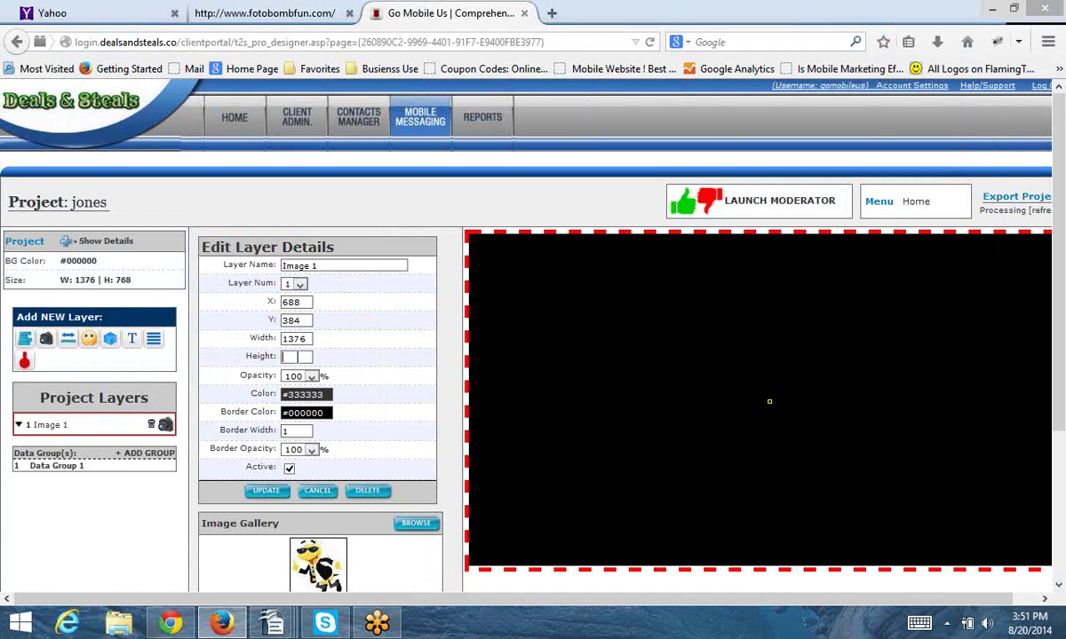
text(768)
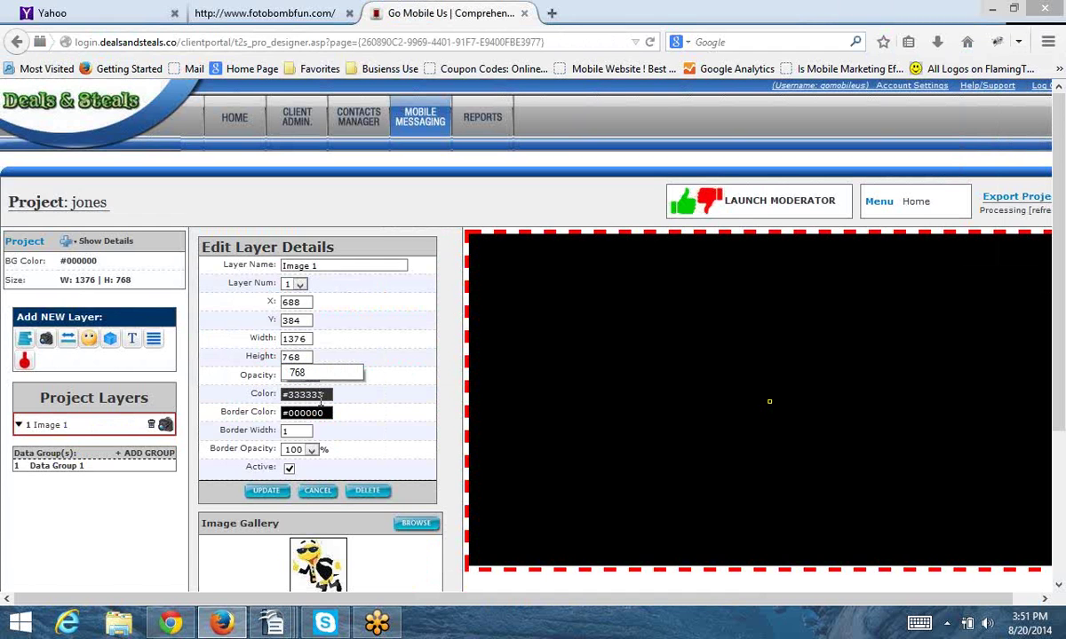
key(Down)
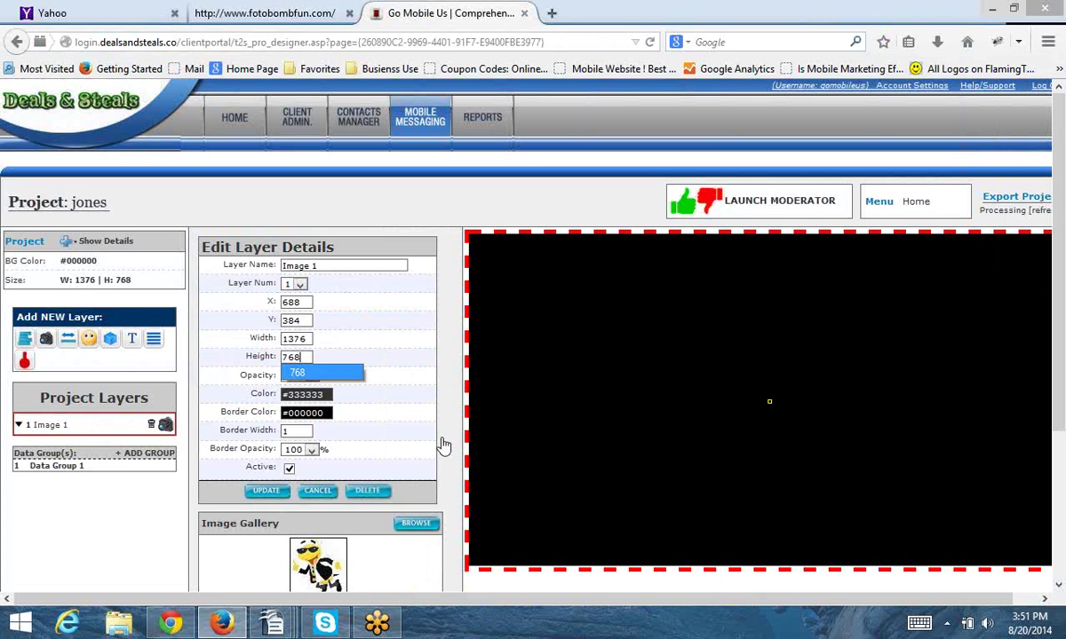
Set the Image 1 layer's border colour to #E635BC and save the layer details
key(Tab)
key(Tab)
key(Tab)
click(442, 442)
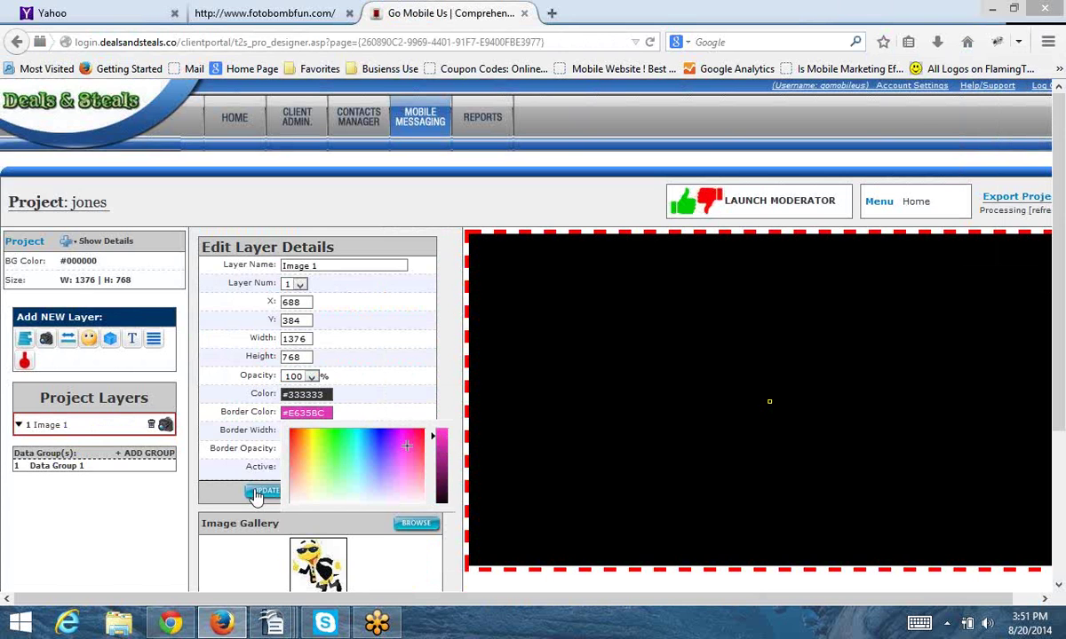
click(257, 495)
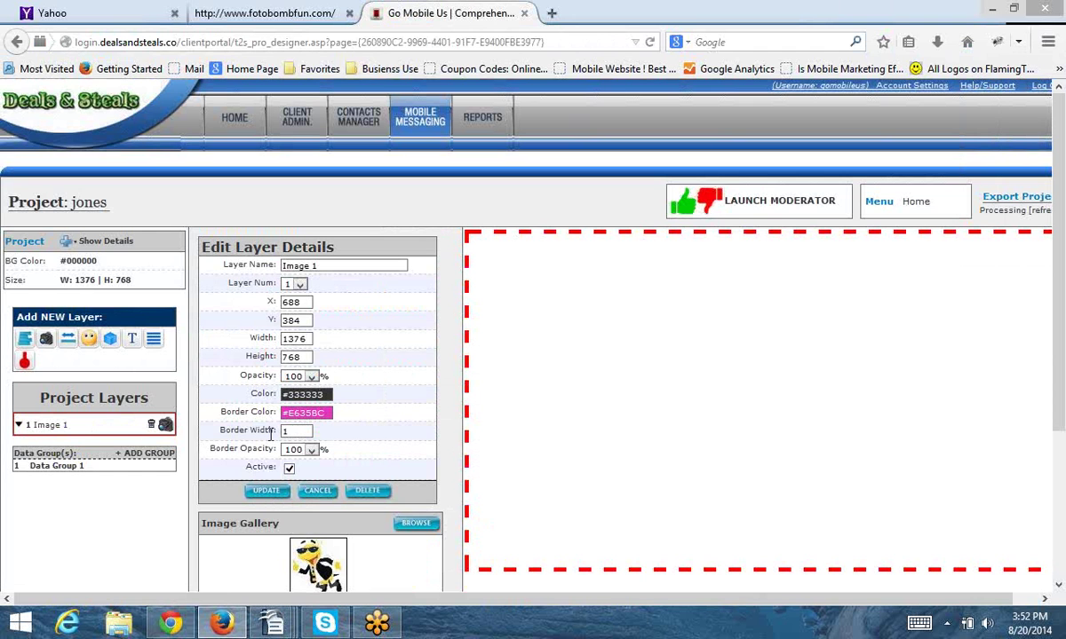
Set the Image 1 layer's border width to 7 and save the layer details
drag(292, 432, 271, 434)
text(7)
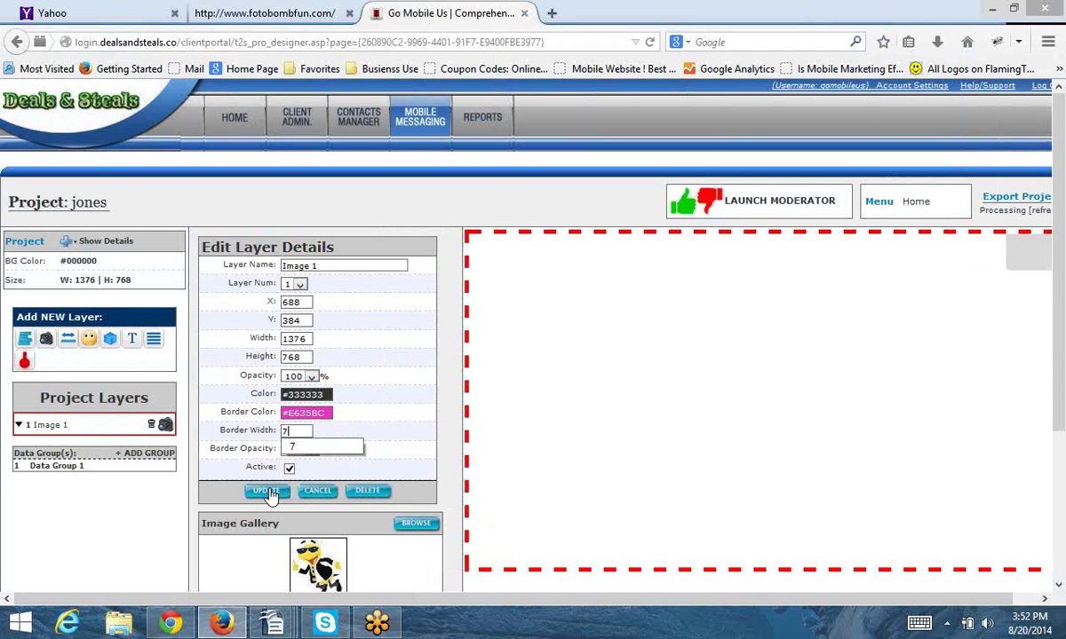
click(271, 494)
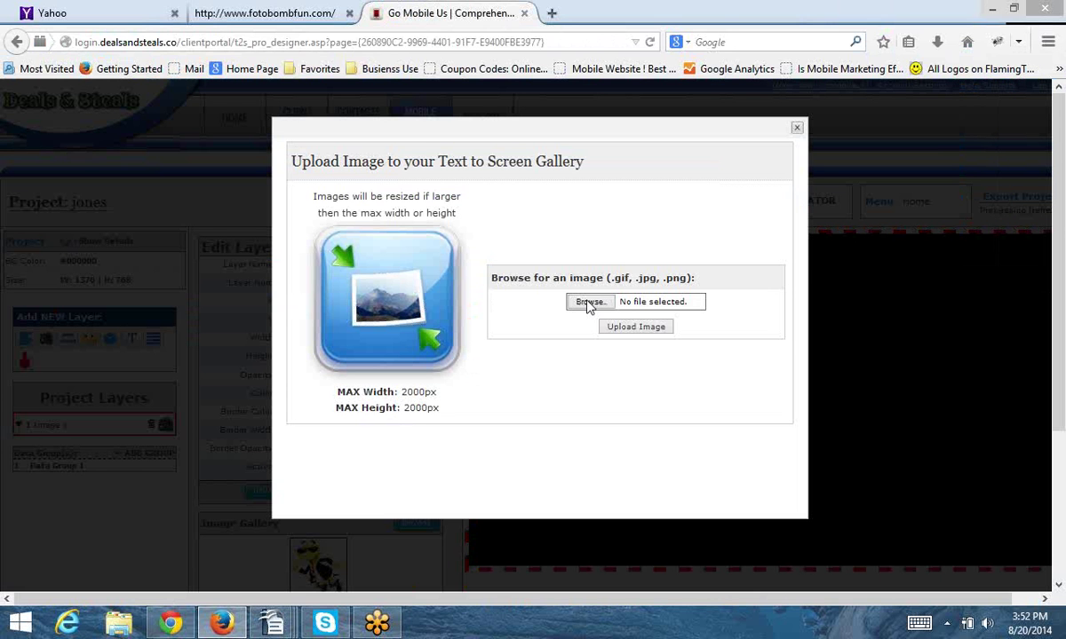
Upload purples.jpg to the gallery as the Image 1 layer's picture
click(588, 303)
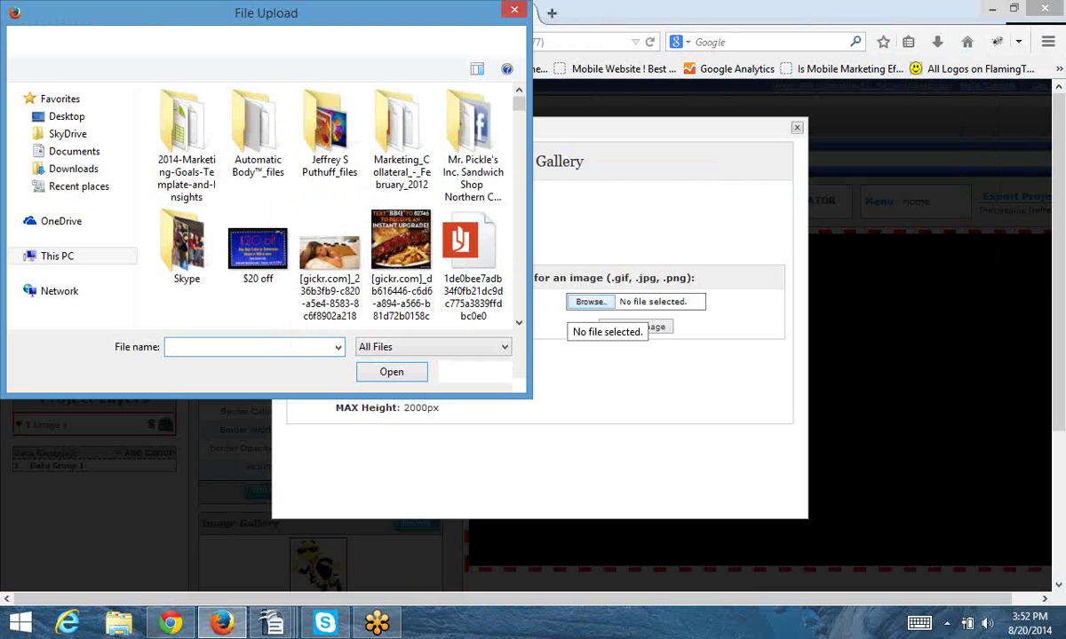
text(pur)
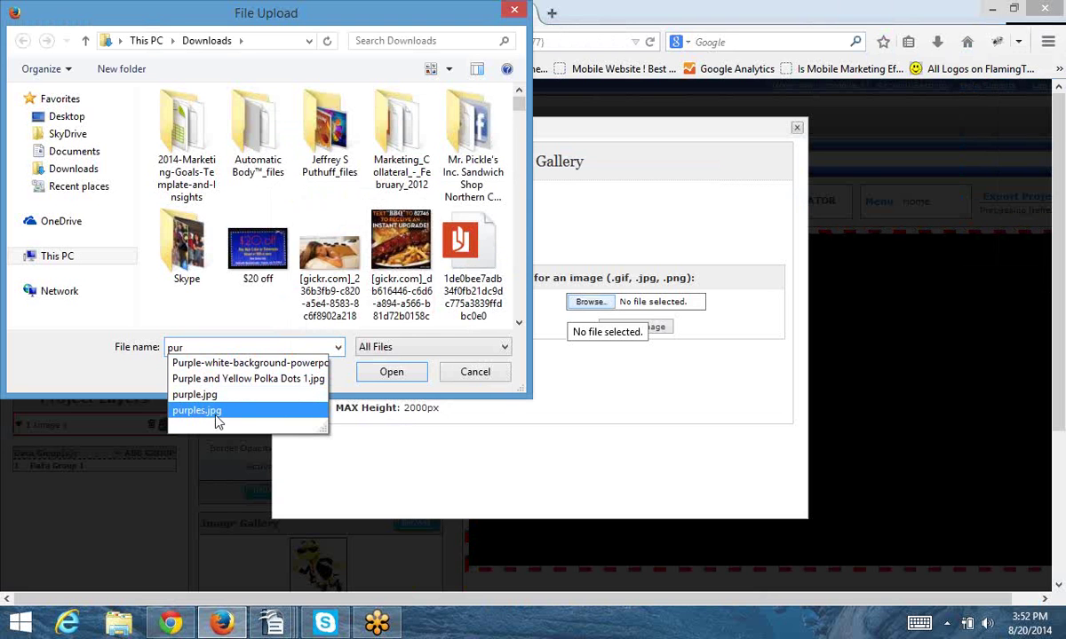
key(Return)
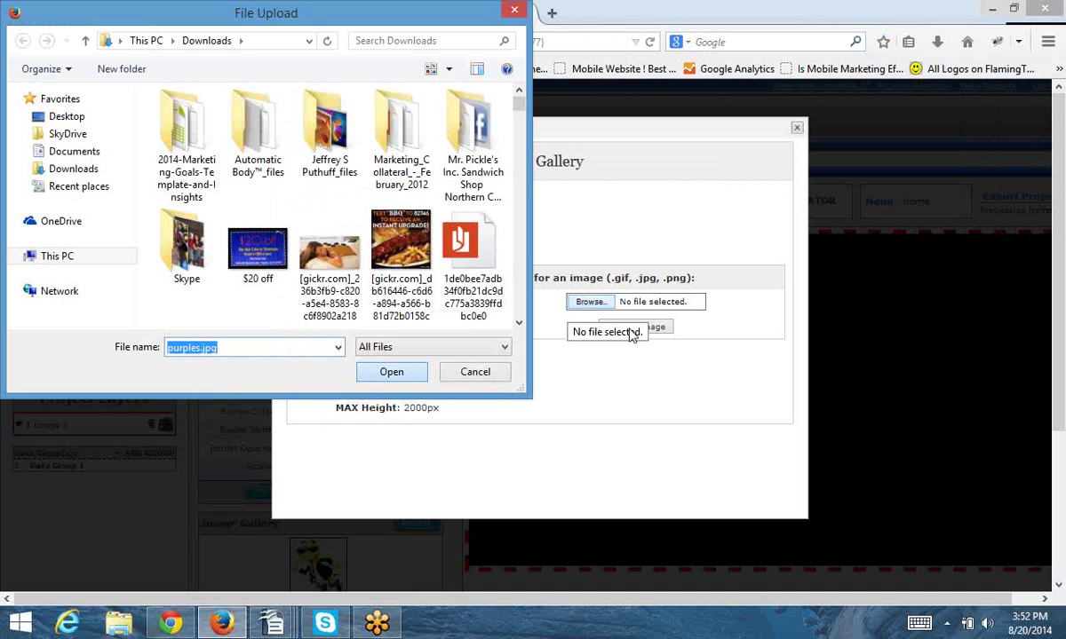
key(Return)
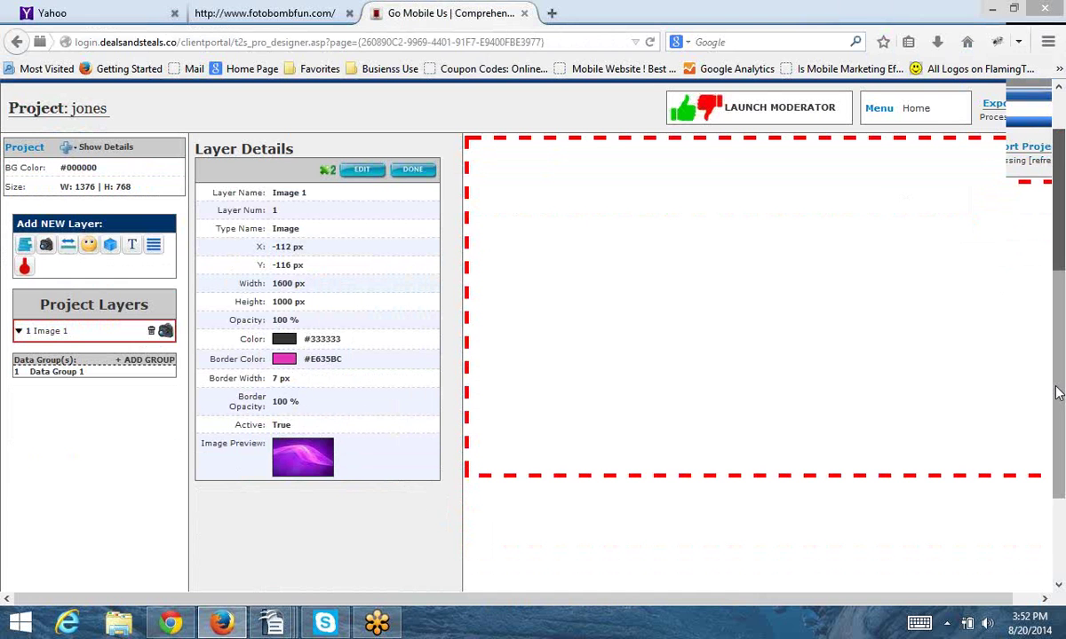
scroll(410, 218, up, 1)
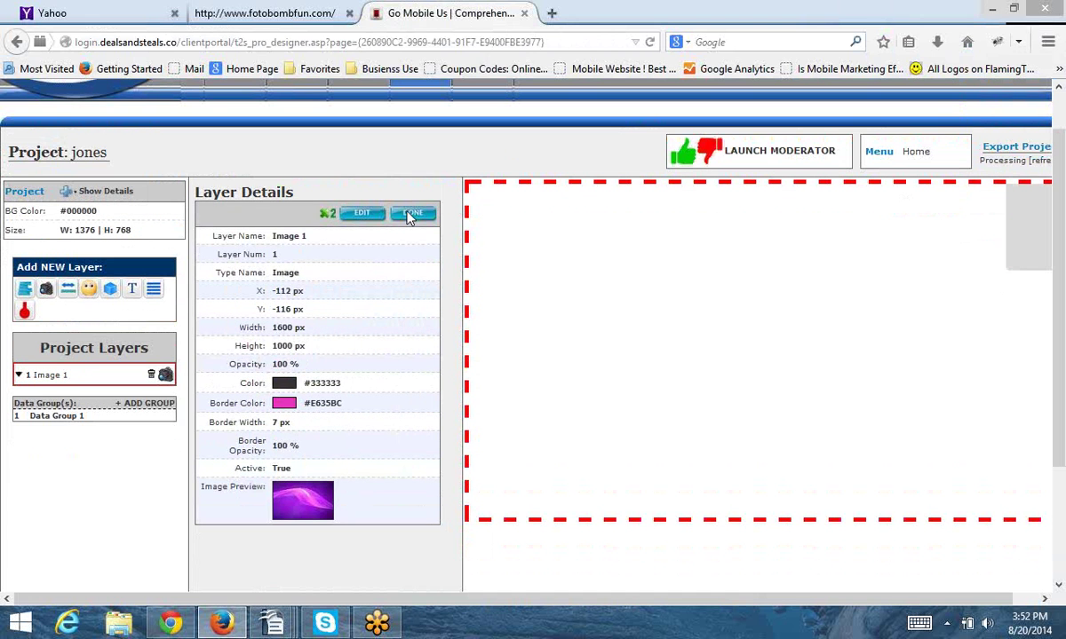
Finish editing the Image 1 layer and add a Picture Wall layer to the project
click(412, 214)
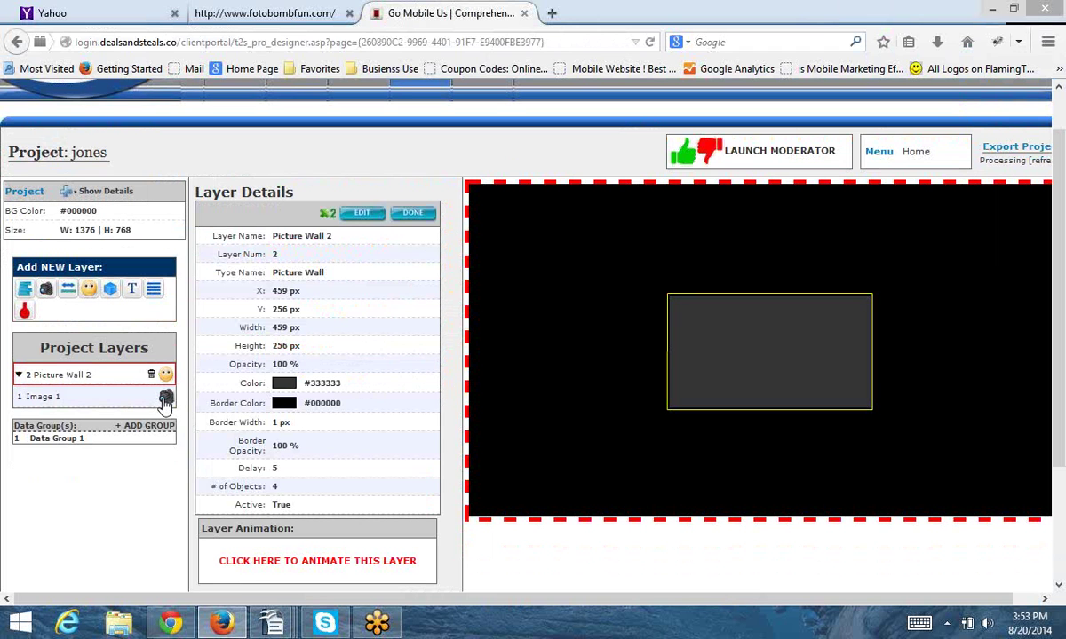
click(166, 401)
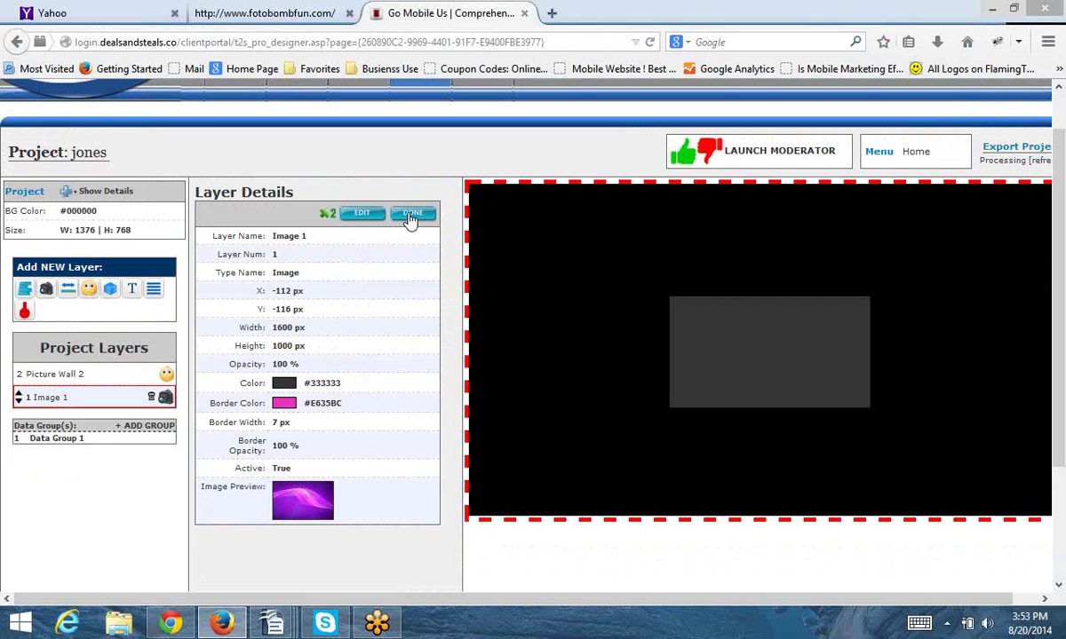
click(411, 216)
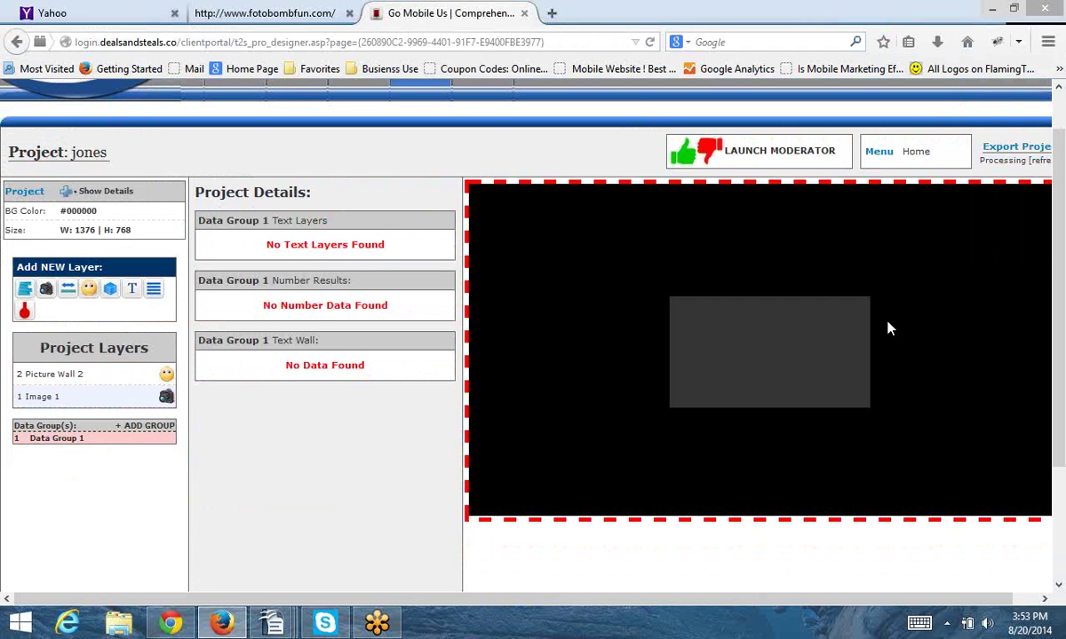
Set the Picture Wall 2 layer's border colour to #EEF520
click(165, 376)
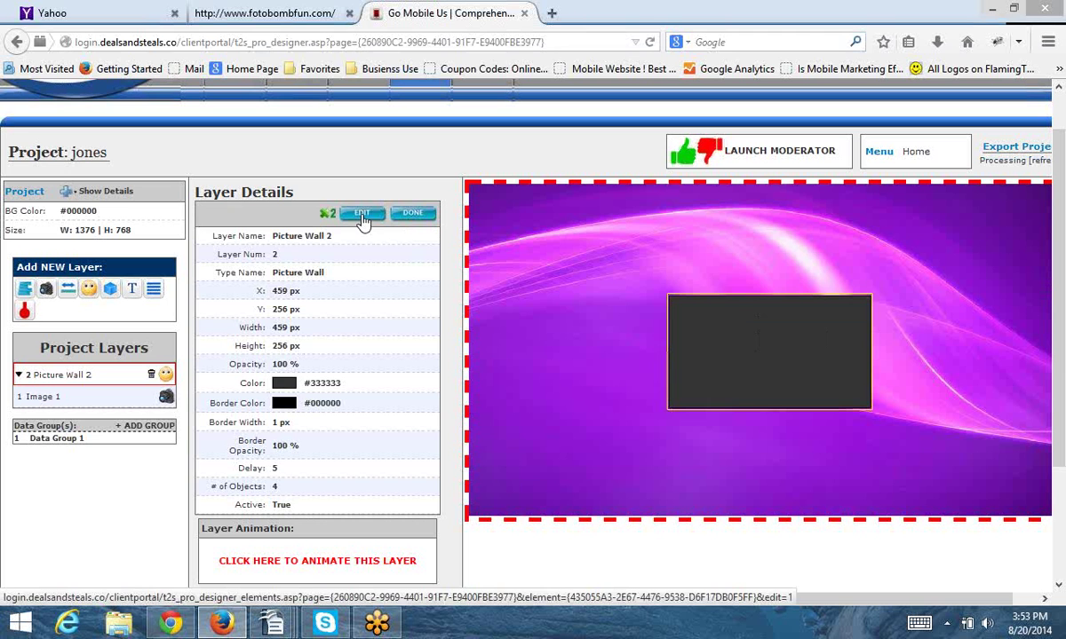
click(363, 220)
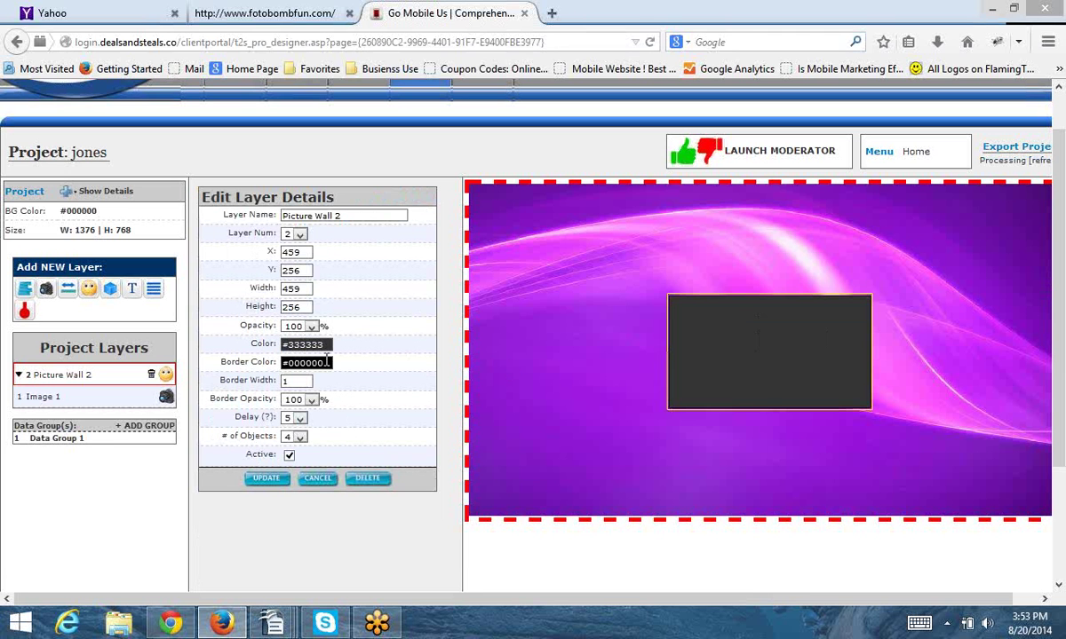
click(263, 362)
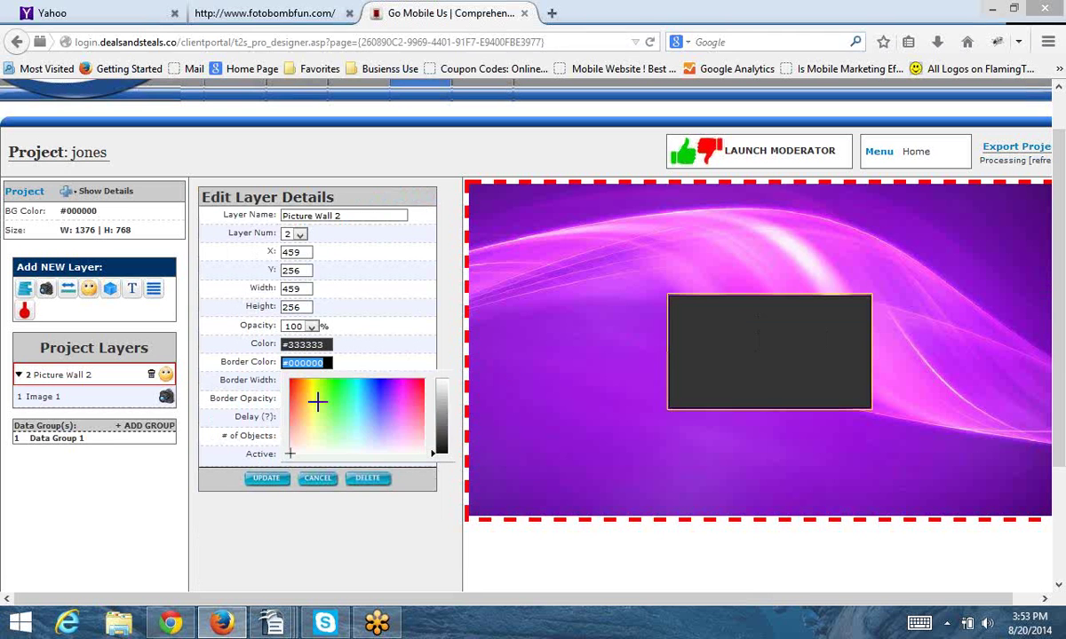
click(311, 388)
click(440, 389)
click(441, 389)
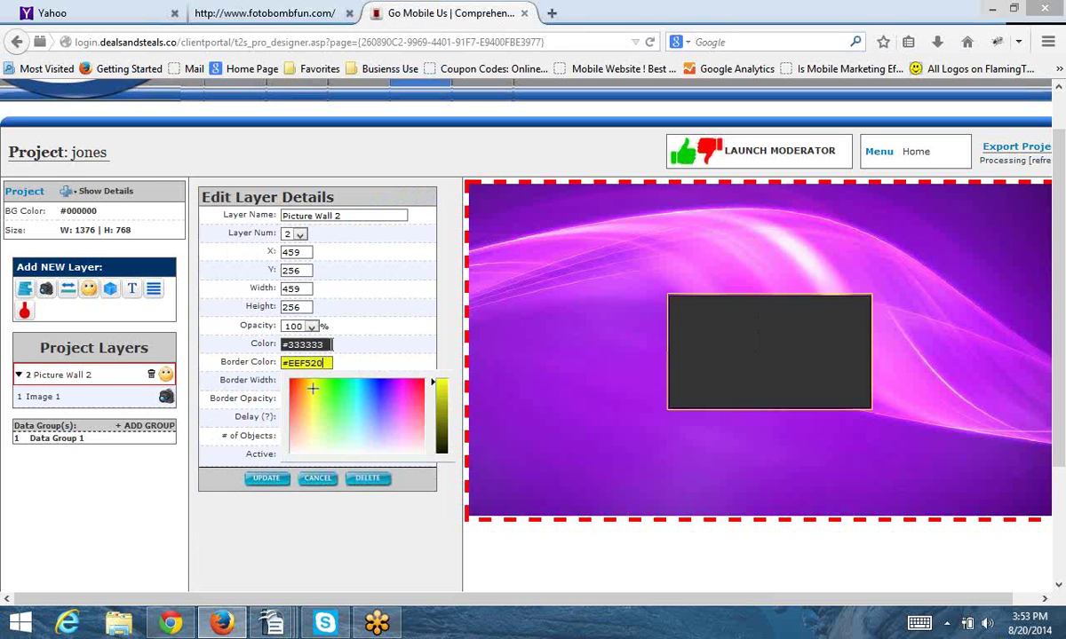
Set the Picture Wall 2 layer's fill colour to #C2C2C2 and its border width to 5
key(shift+Tab)
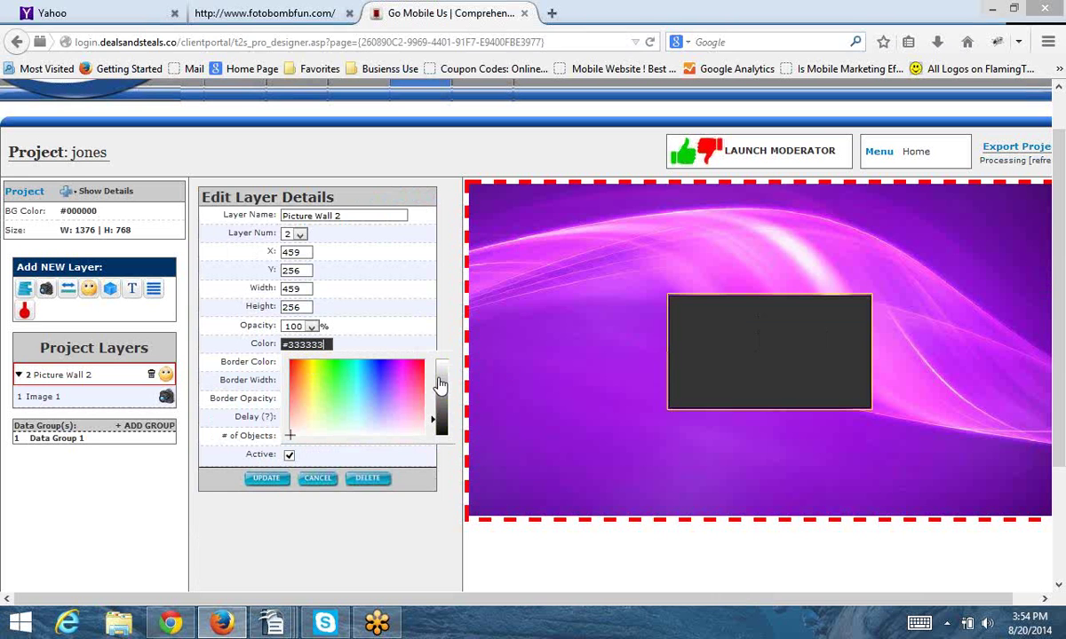
click(440, 385)
click(365, 353)
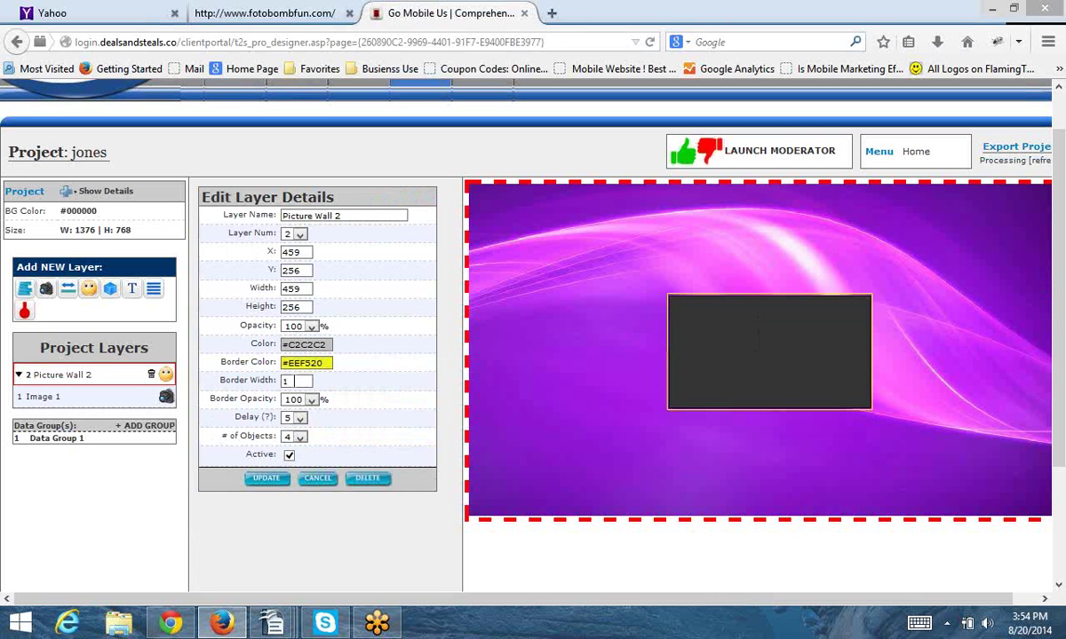
click(272, 384)
text(5)
Set the Picture Wall 2 layer's width to 650 and height to 400, and save the layer details
drag(304, 289, 256, 291)
text(6)
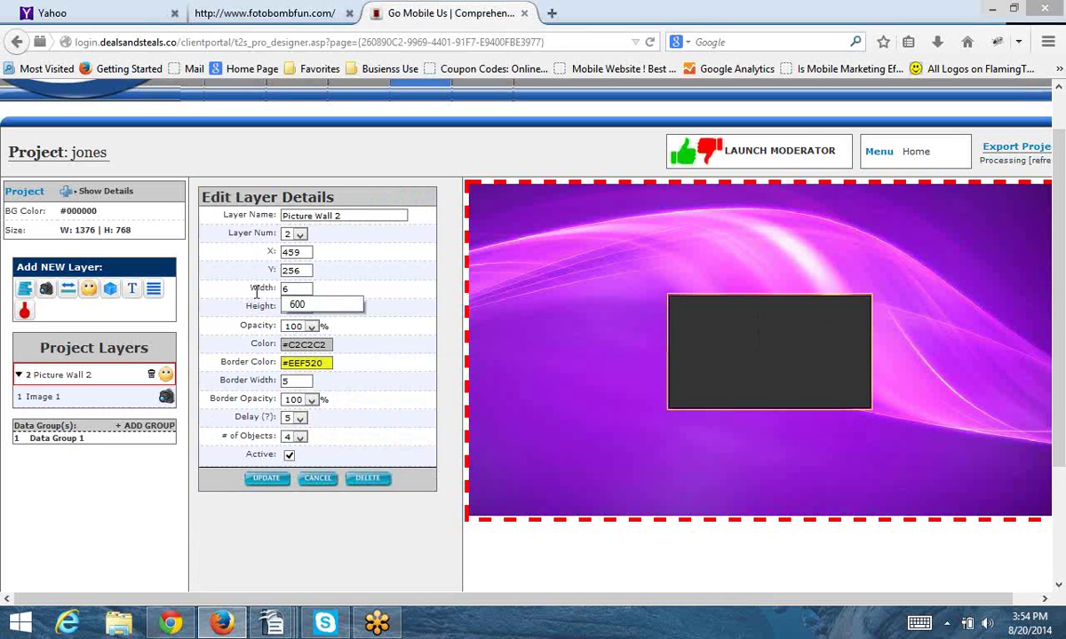
text(50)
click(277, 308)
double_click(276, 308)
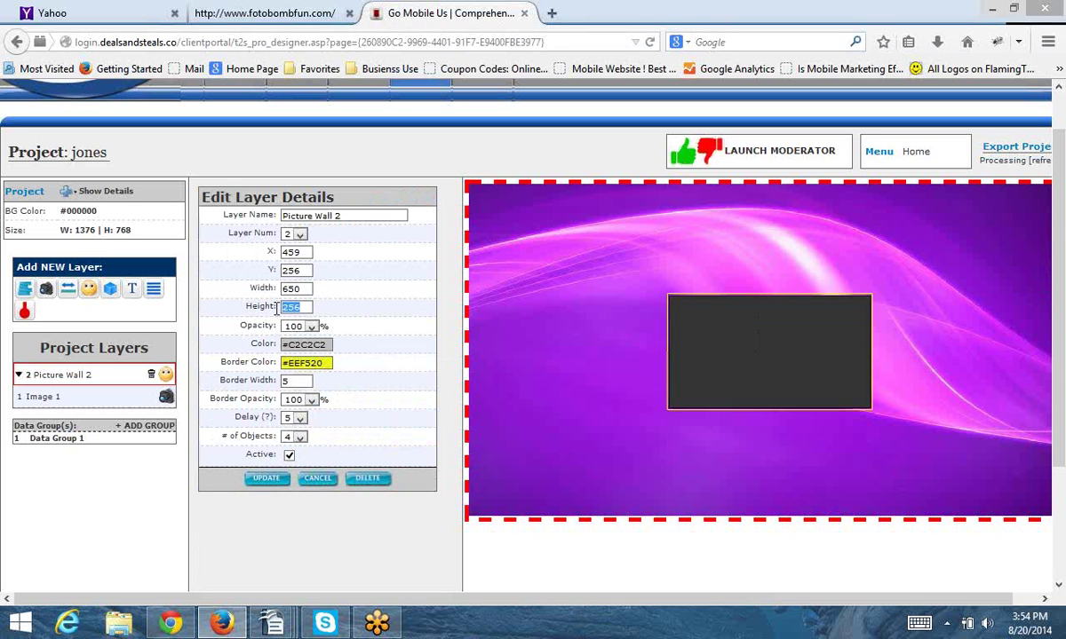
text(400)
click(306, 323)
click(266, 479)
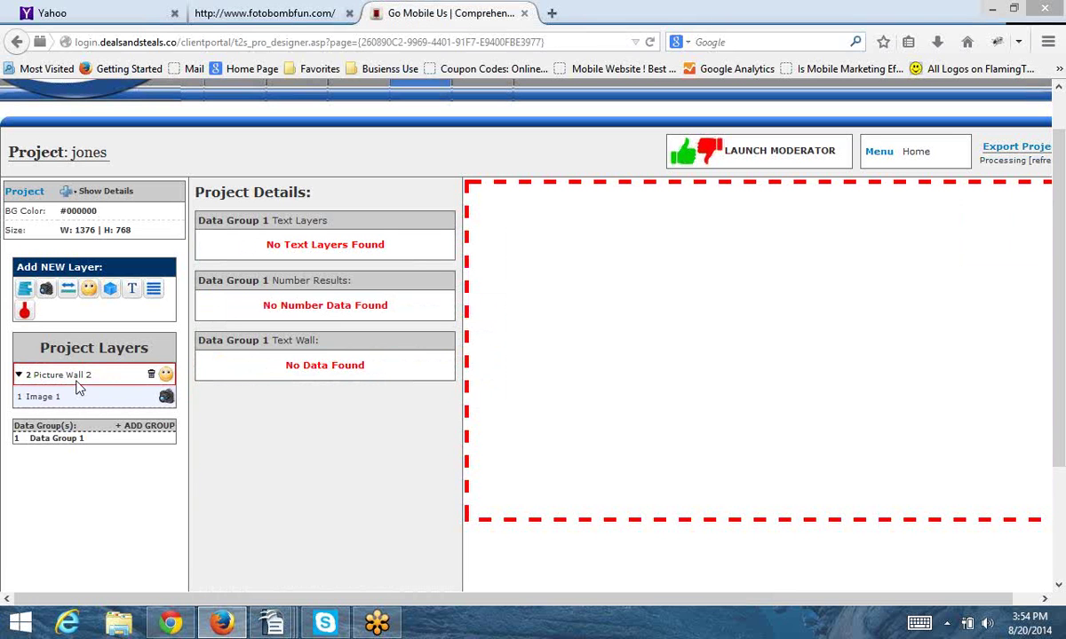
Move the Picture Wall 2 layer to about X 62, Y 259 and link its animation to the mobile campaign with keyword 1234
click(77, 385)
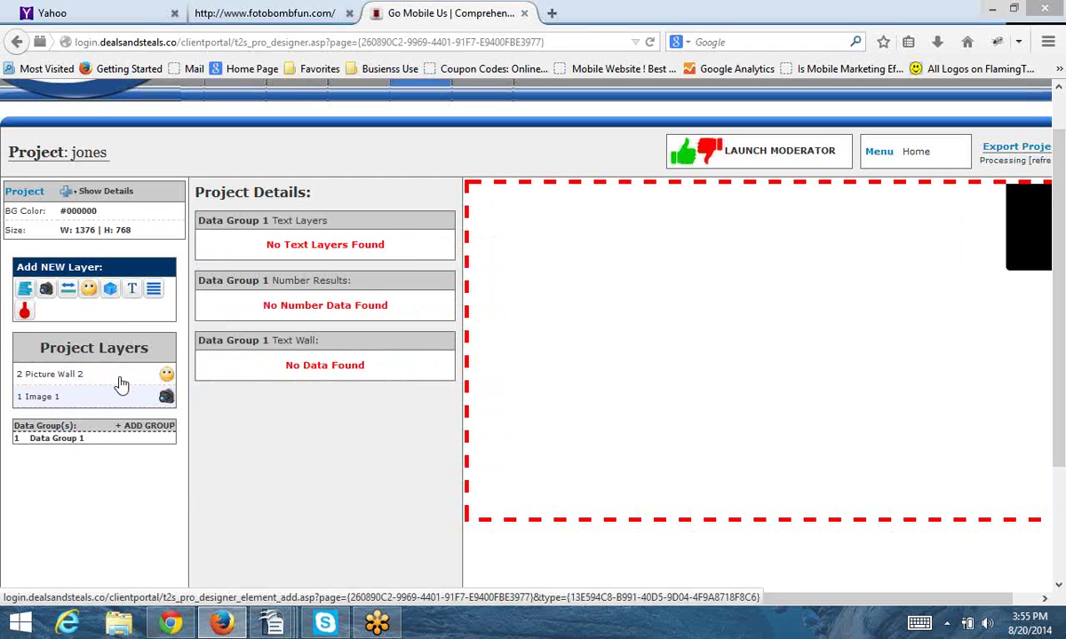
click(158, 382)
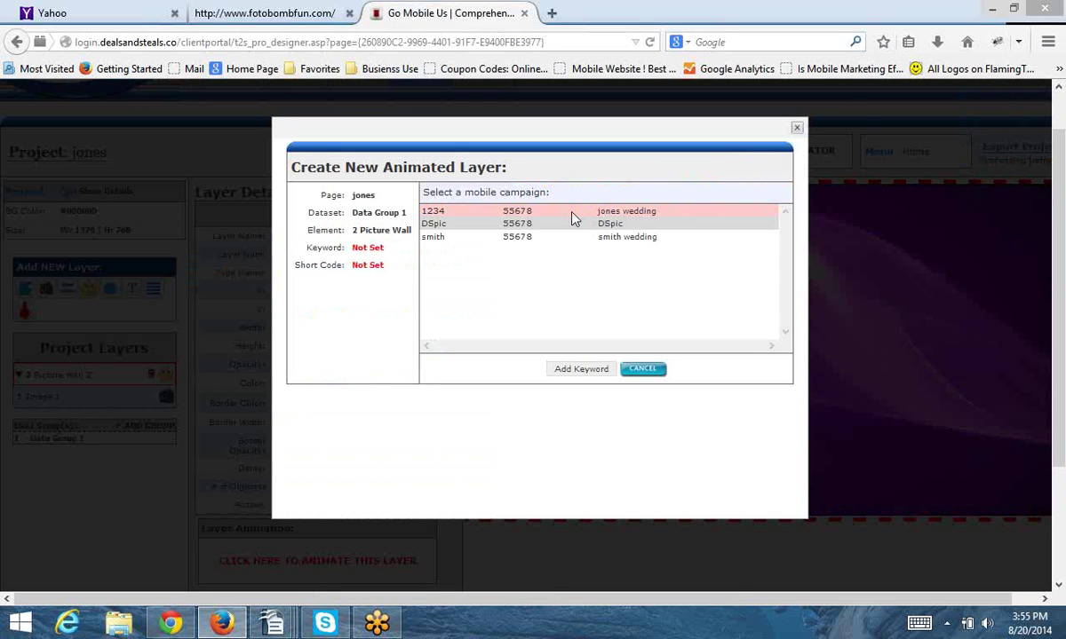
click(436, 209)
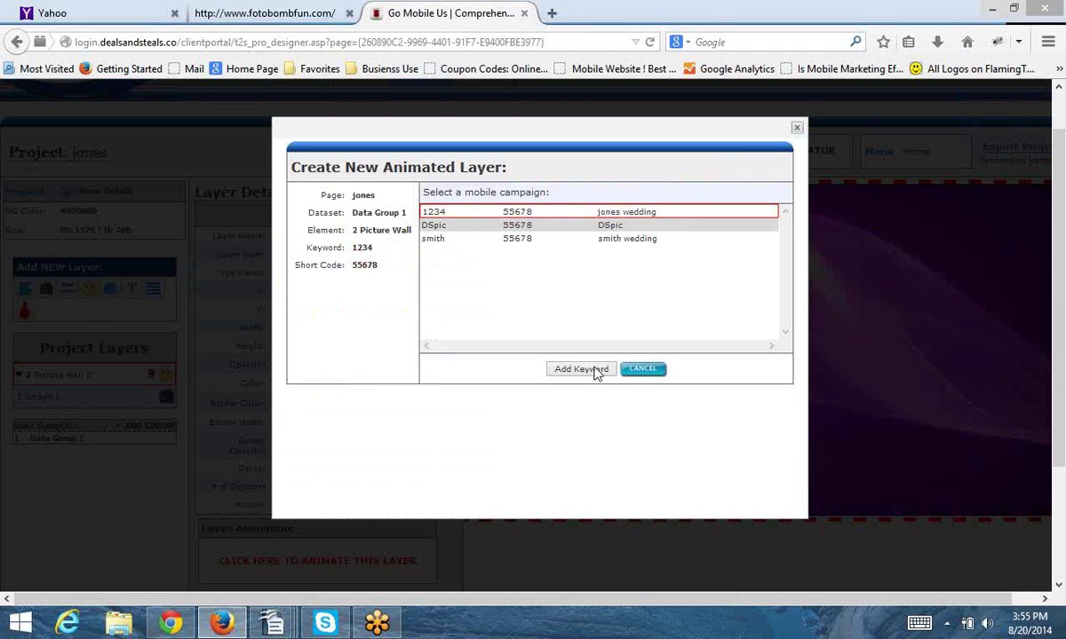
click(550, 374)
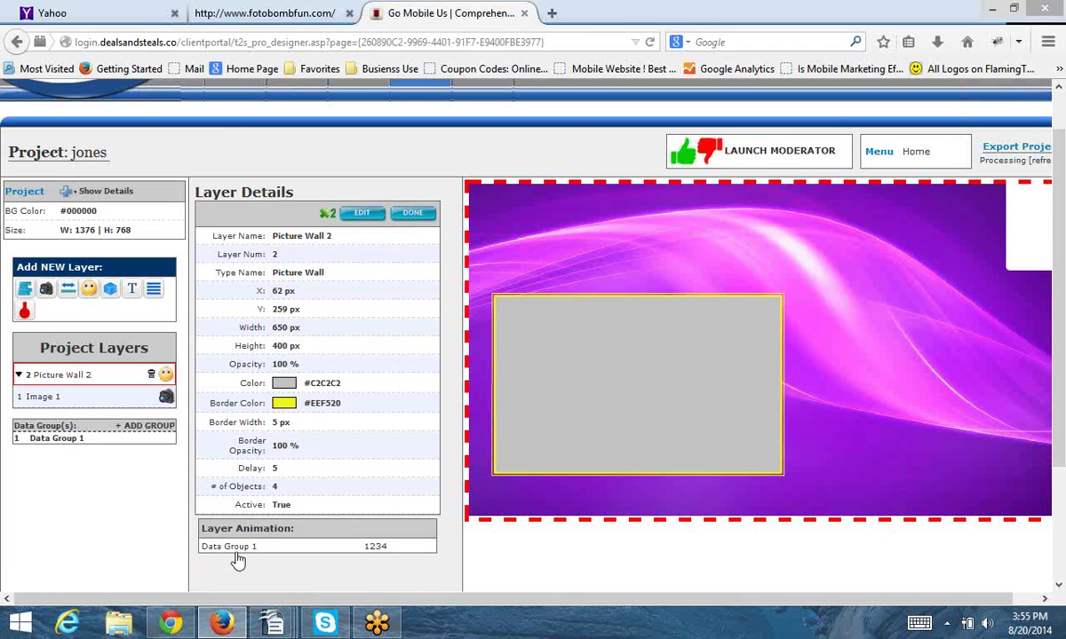
click(236, 549)
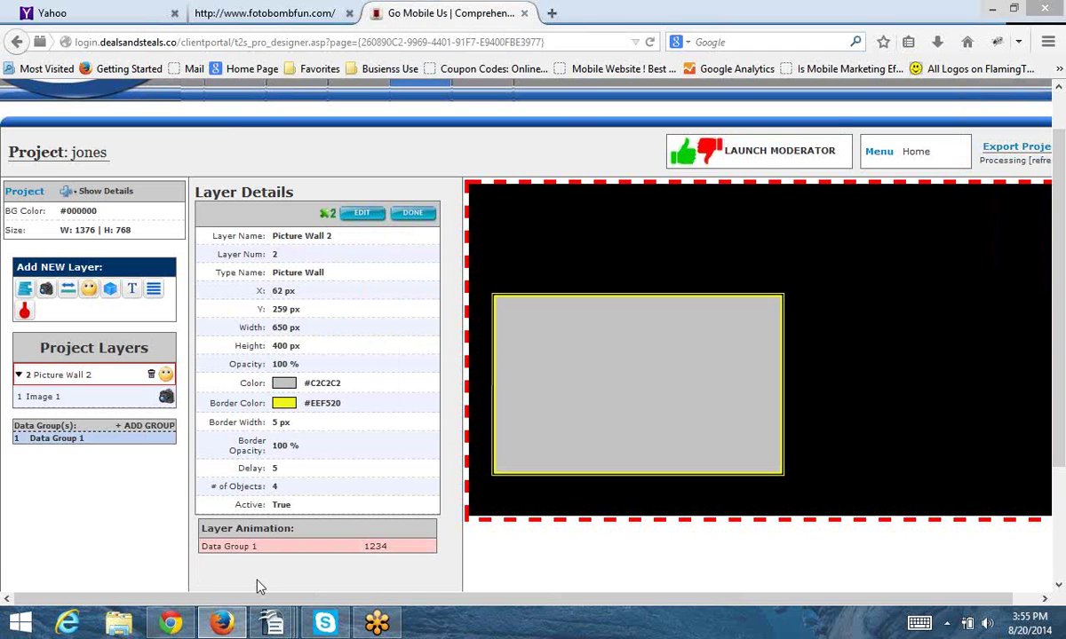
Add a text layer reading SEND YOUR PICS TO THE SCREEN and place it above the picture wall at about X 125, Y 148
click(132, 382)
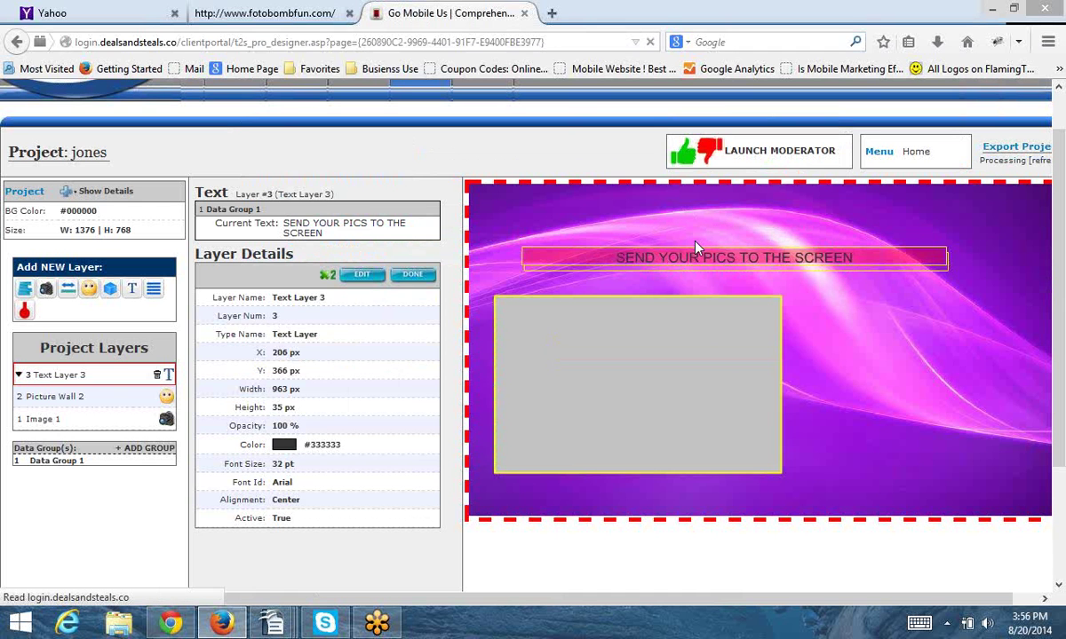
click(697, 247)
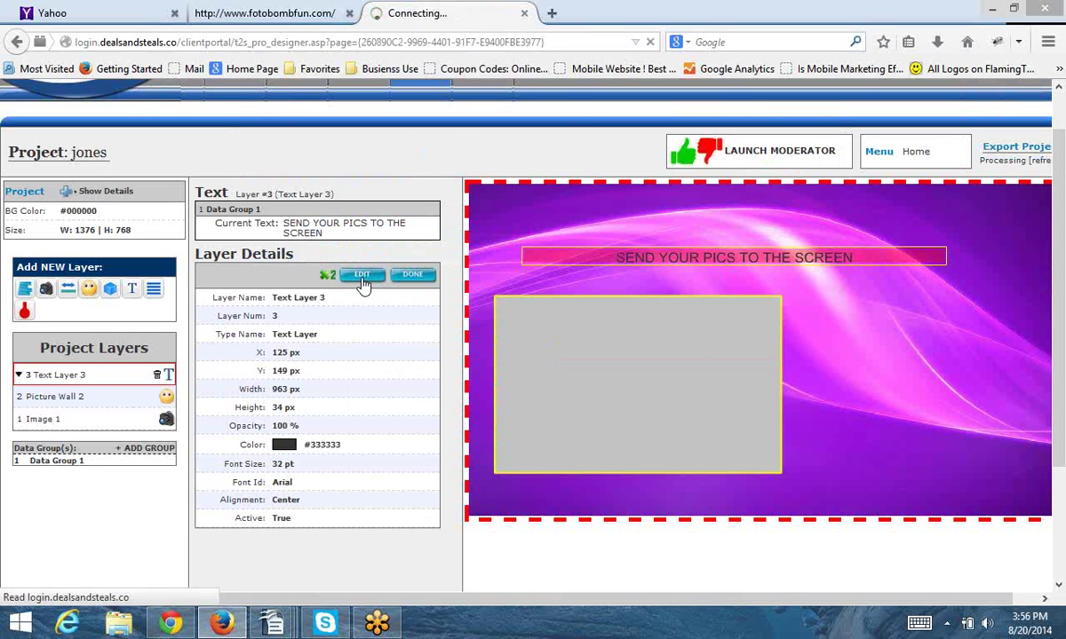
Set the Text Layer 3 width to 700 and its height to 60
click(309, 360)
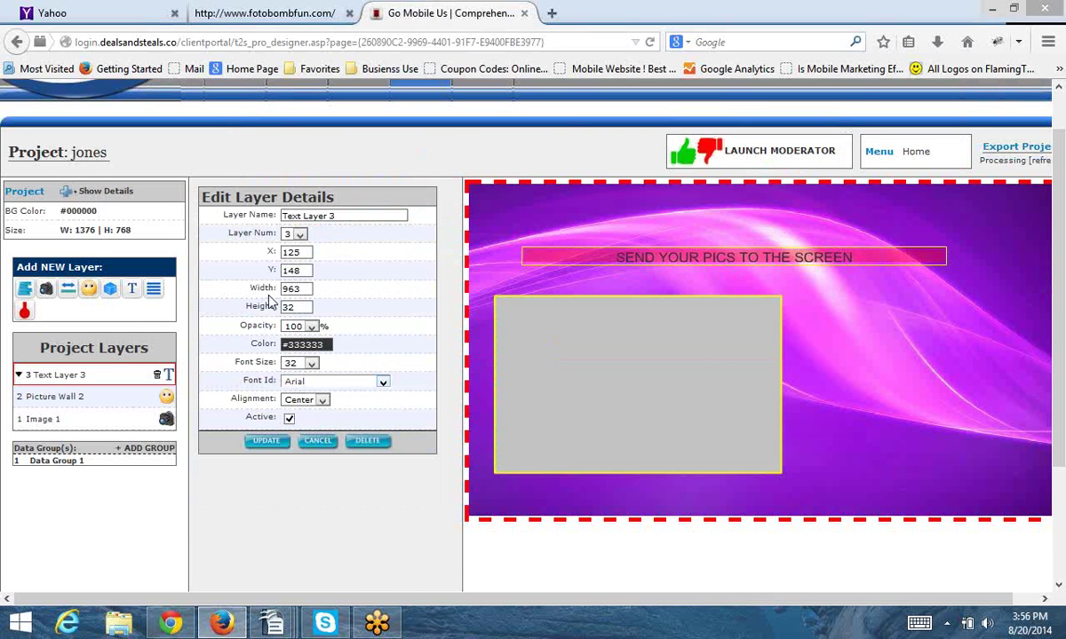
text(700)
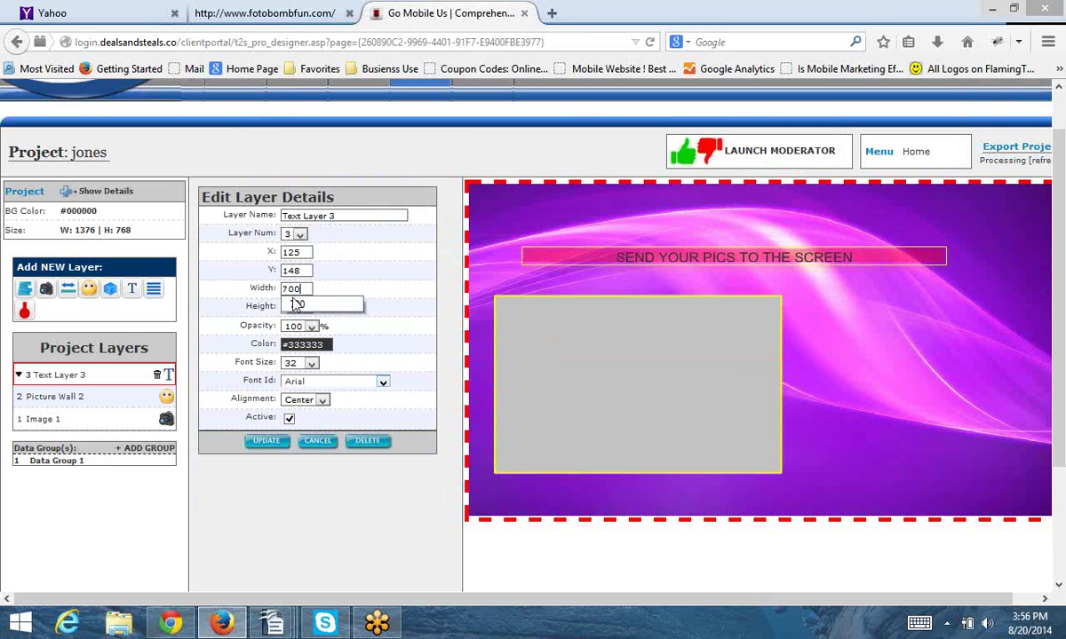
key(Tab)
text(60)
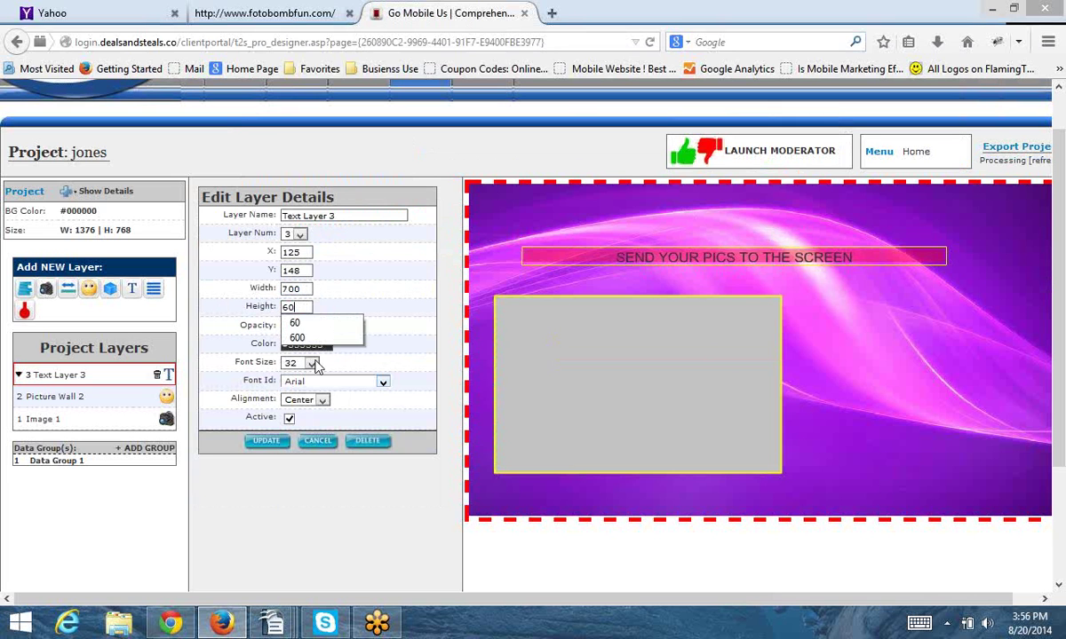
Set the Text Layer 3 font size to 46 and its font to Impact, and save the layer details
click(311, 364)
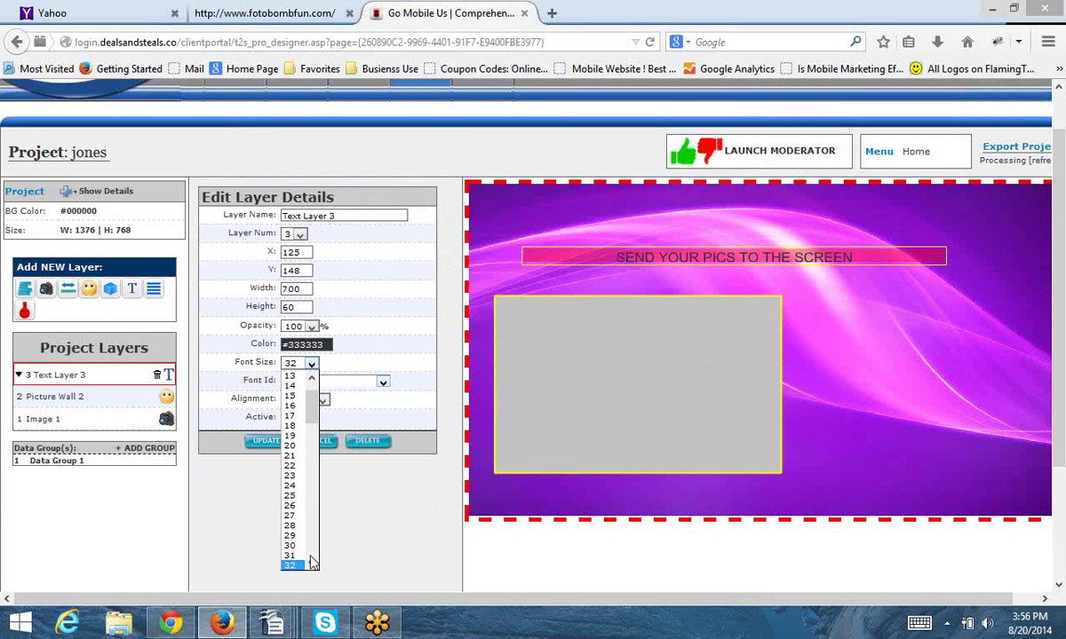
scroll(314, 567, down, 5)
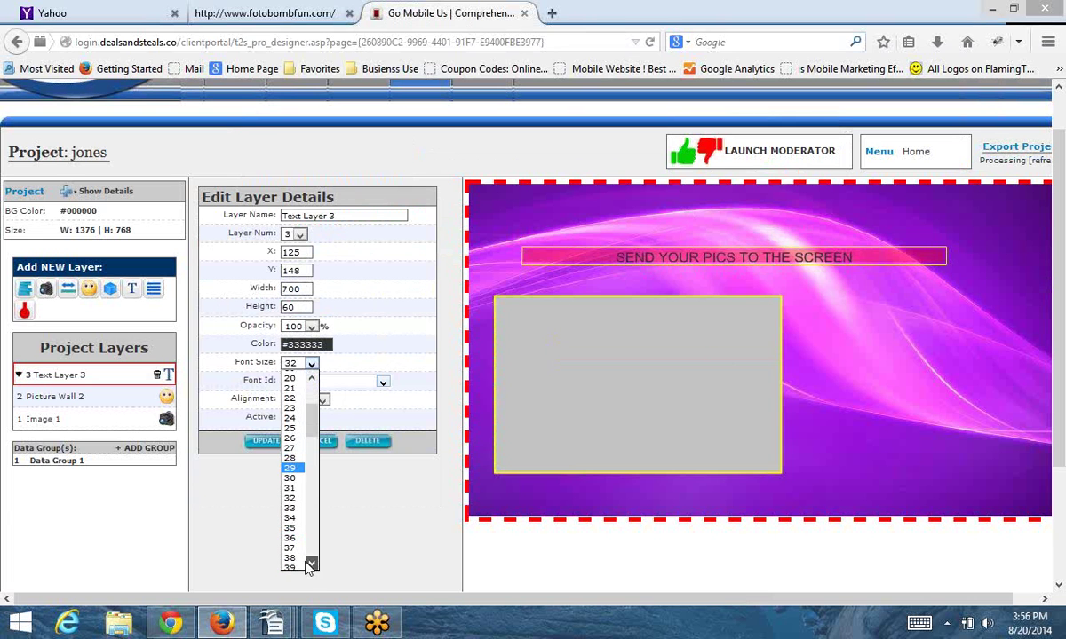
click(293, 555)
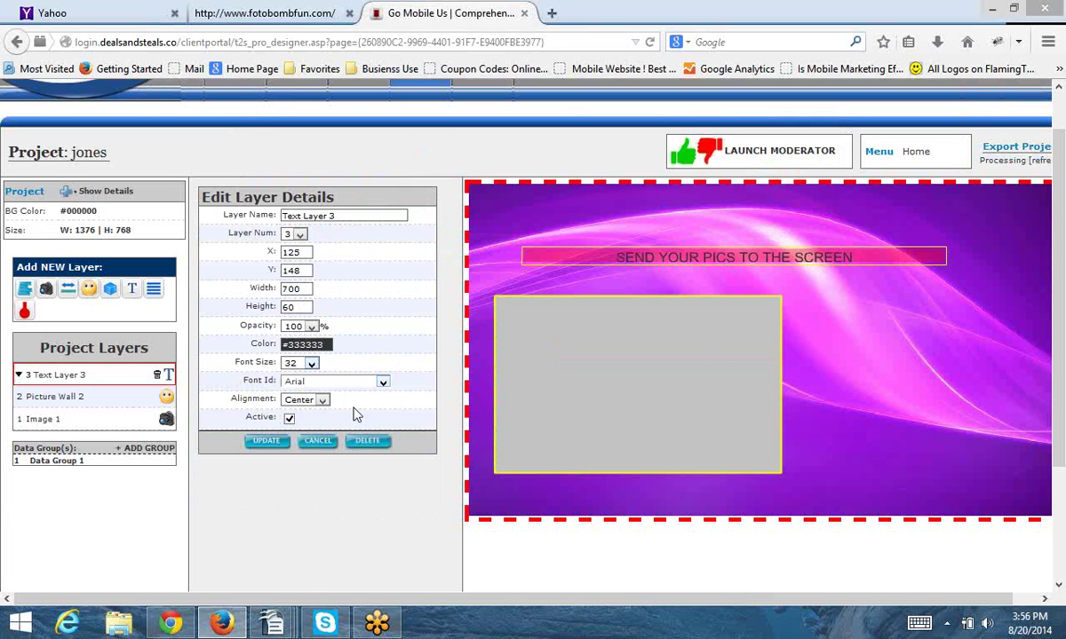
click(383, 383)
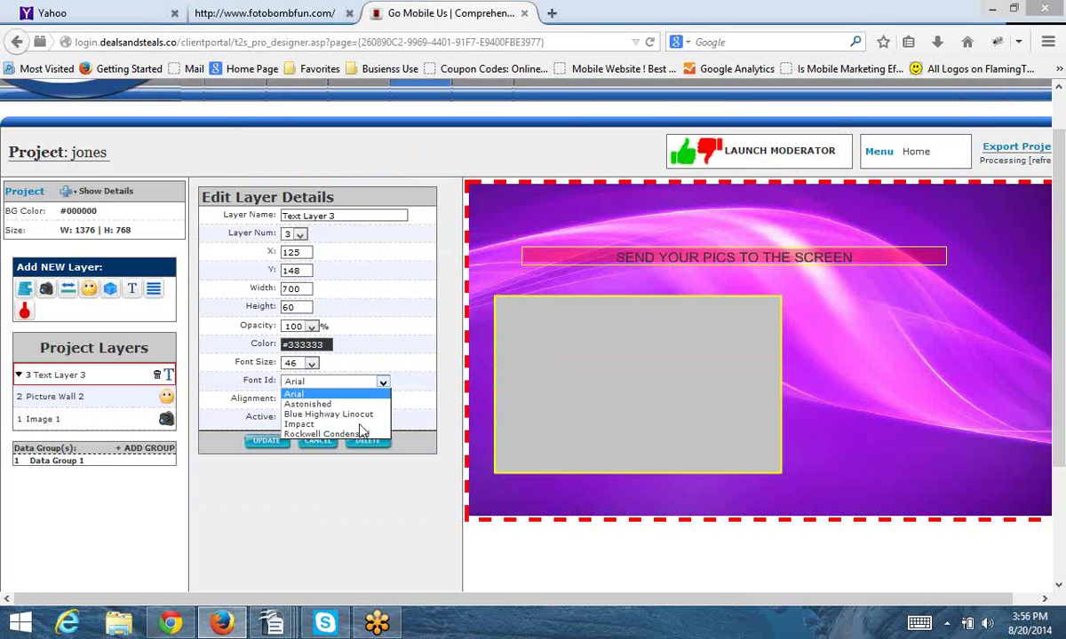
click(360, 424)
click(265, 443)
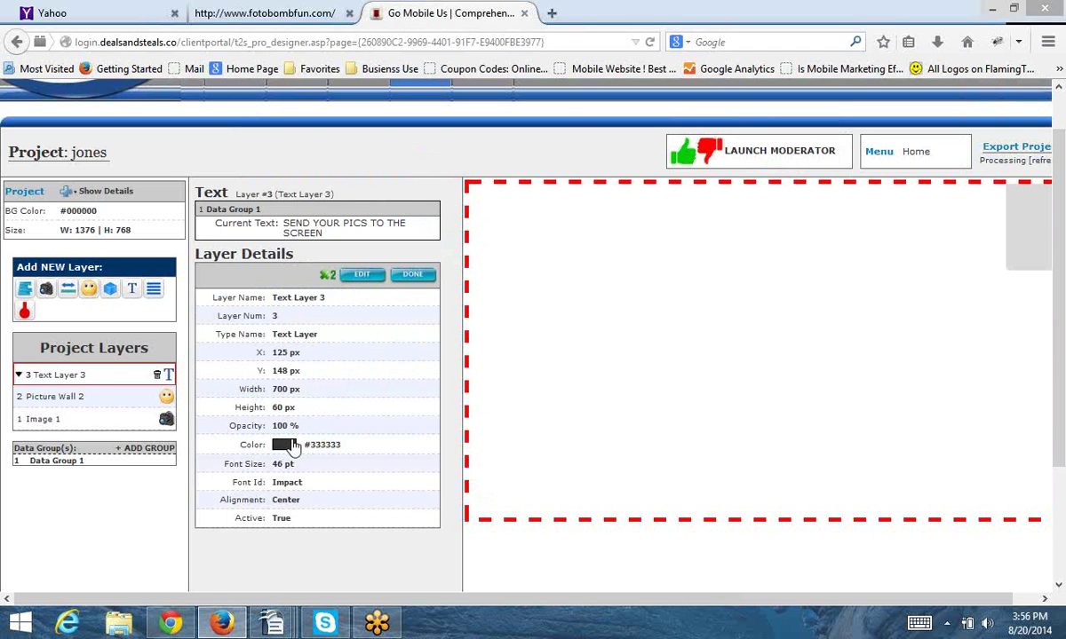
Set the Text Layer 3 colour to #F0F0F0, save it, and move the layer to about X 104, Y 102
click(293, 447)
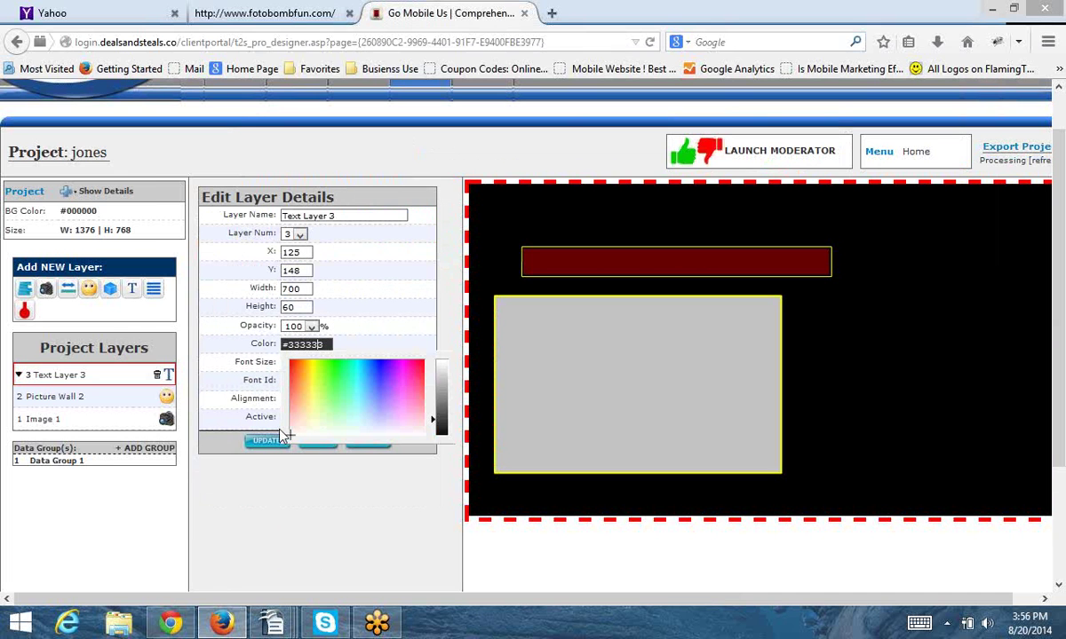
drag(284, 435, 257, 448)
click(255, 444)
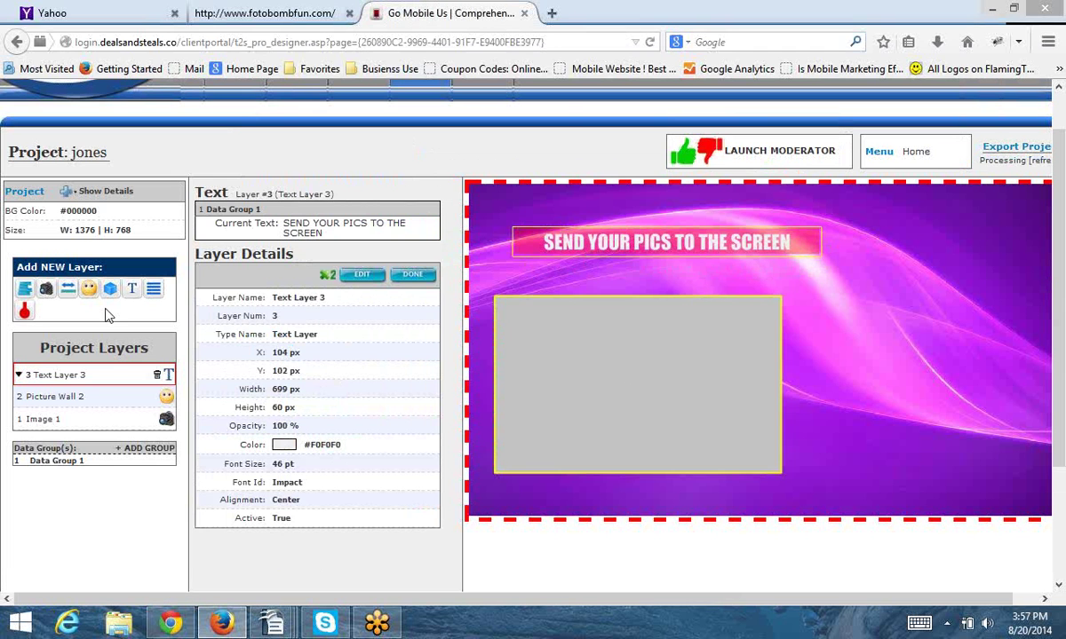
Add an image layer, upload the weese image photo from Downloads to the gallery, and use it for the layer
click(46, 293)
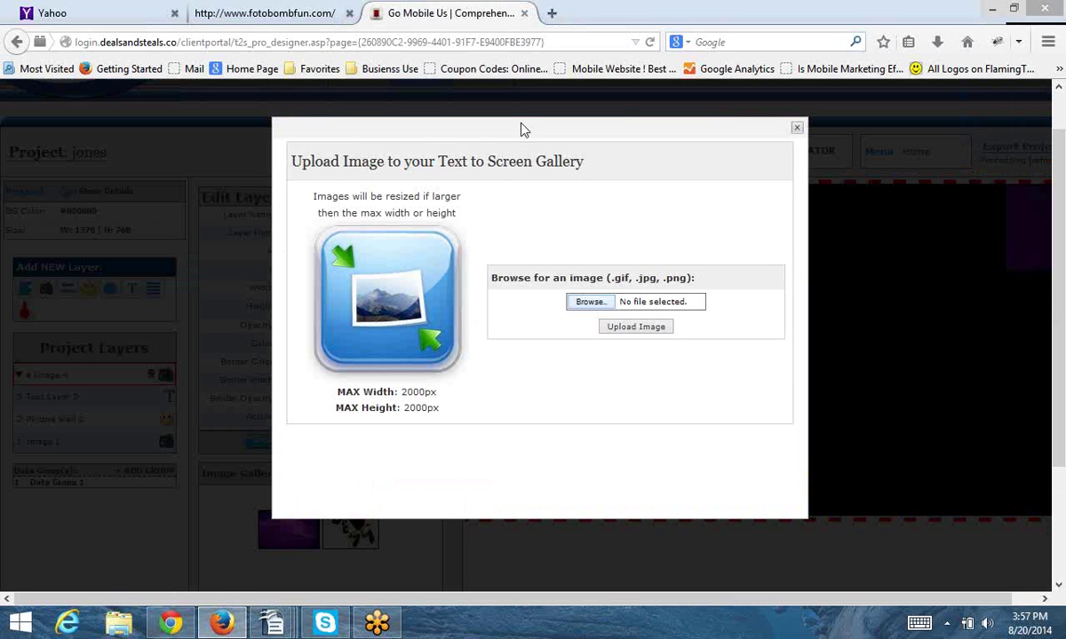
click(590, 301)
scroll(338, 204, down, 10)
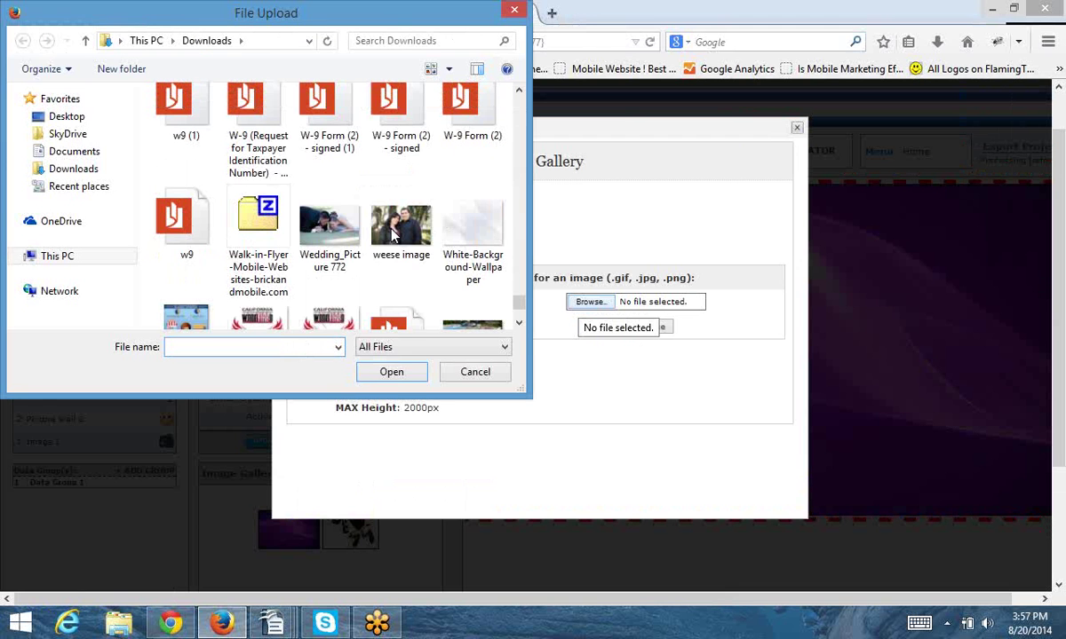
click(401, 224)
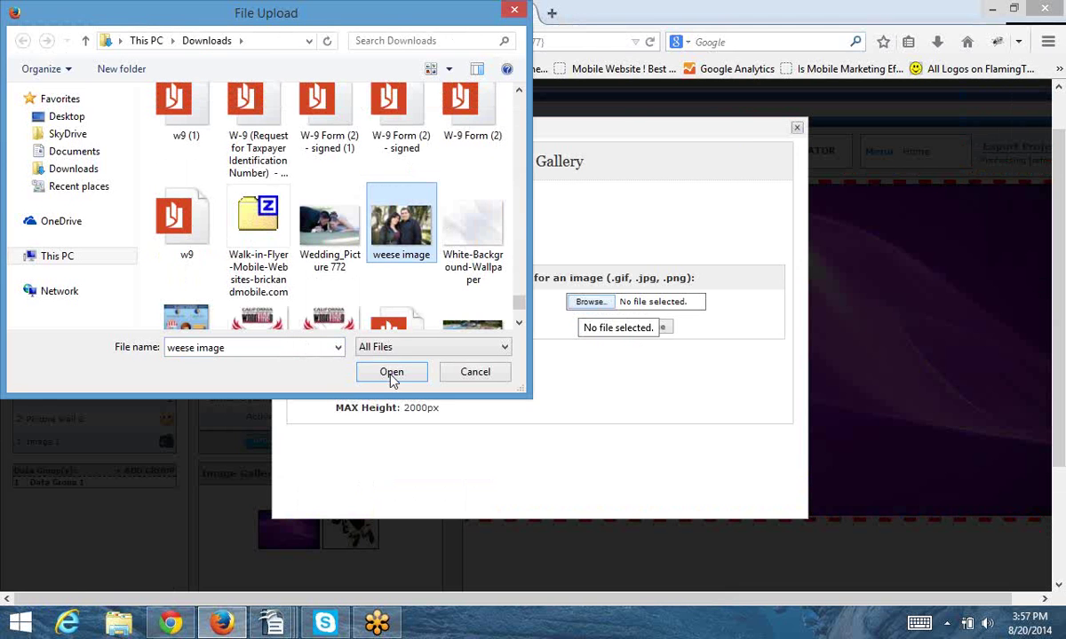
click(392, 372)
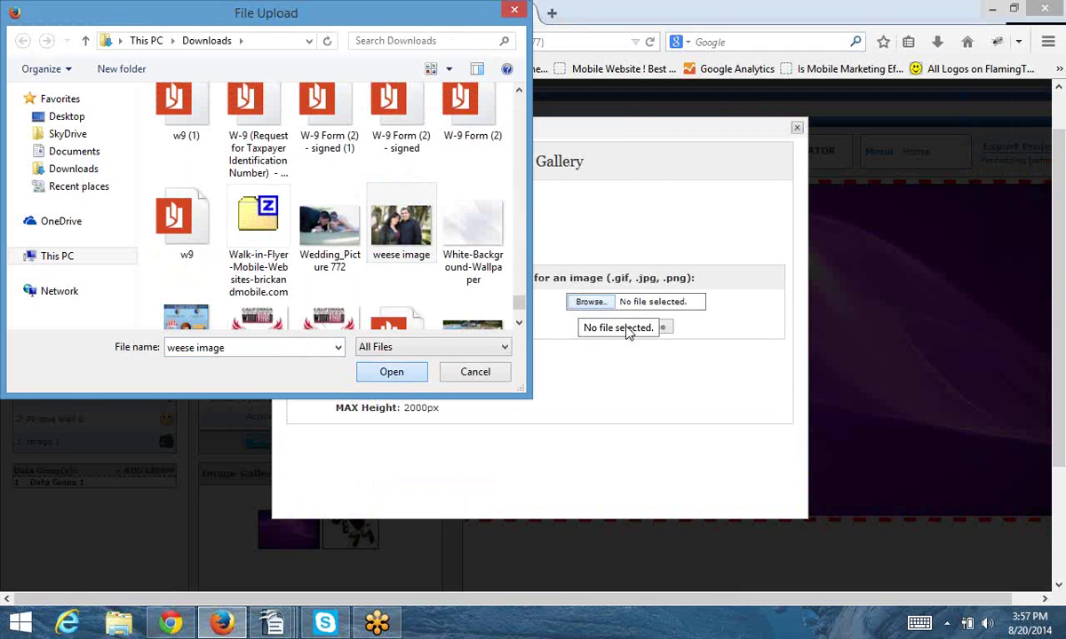
click(797, 130)
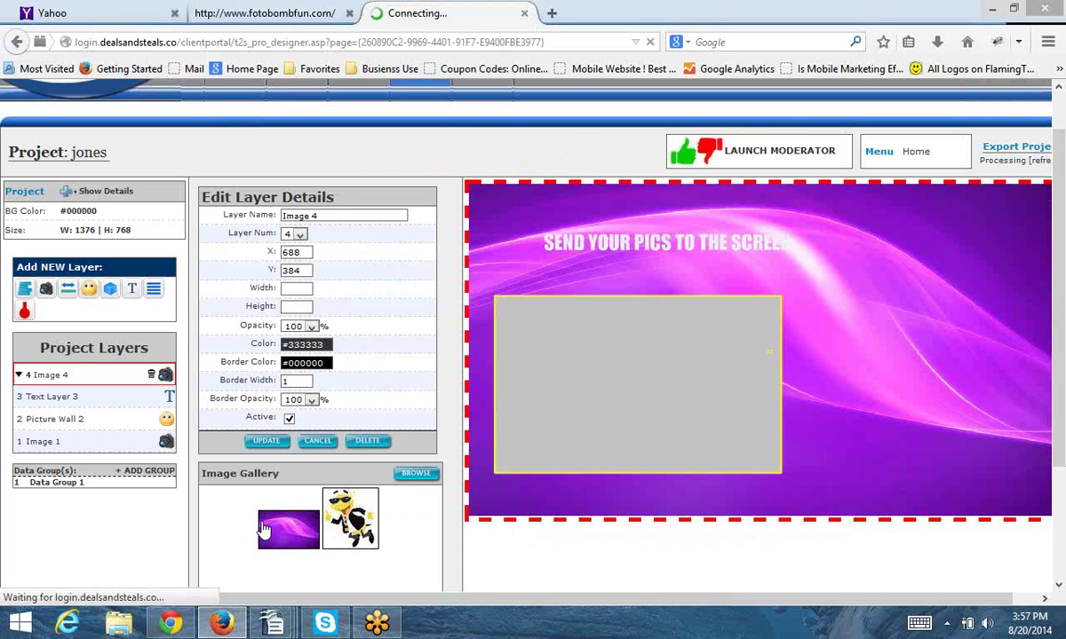
click(263, 528)
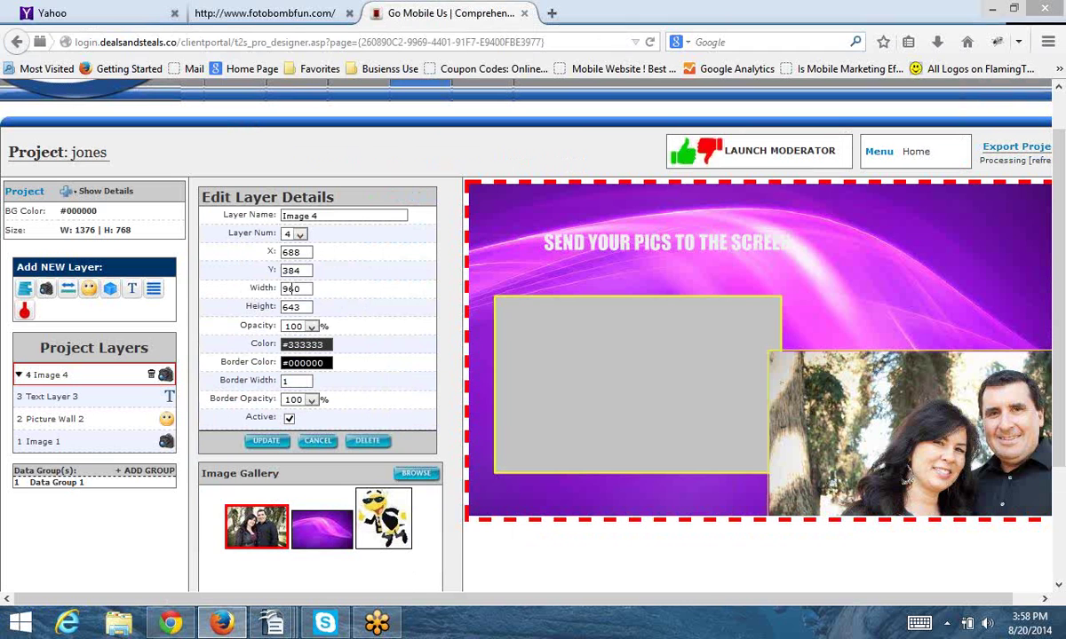
Set the Image 4 layer's width to 300 and its height to 300
drag(308, 290, 275, 293)
text(300)
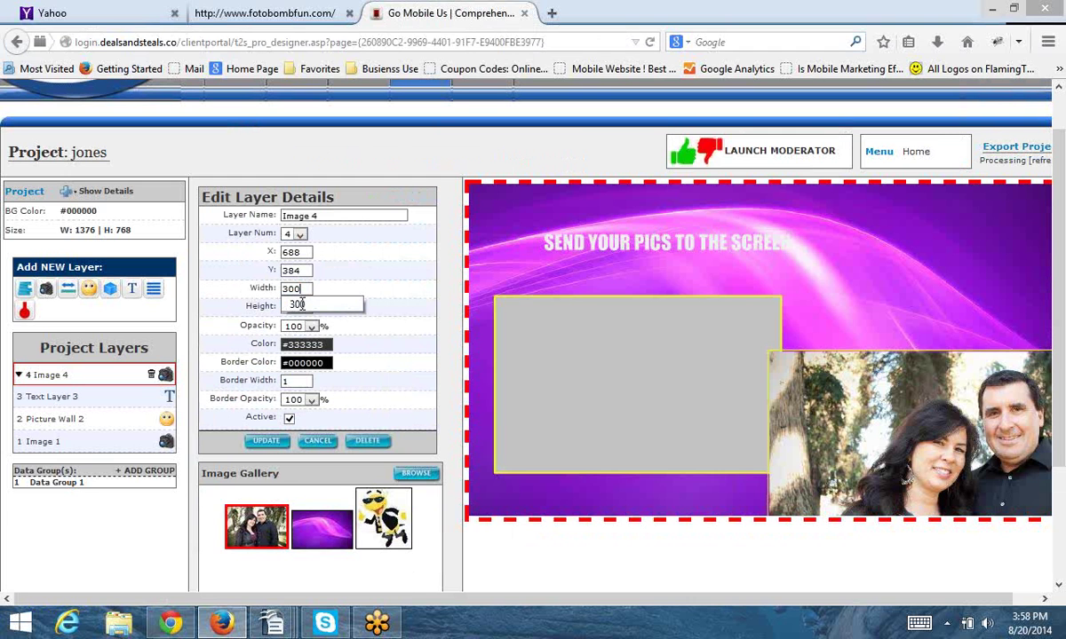
key(Tab)
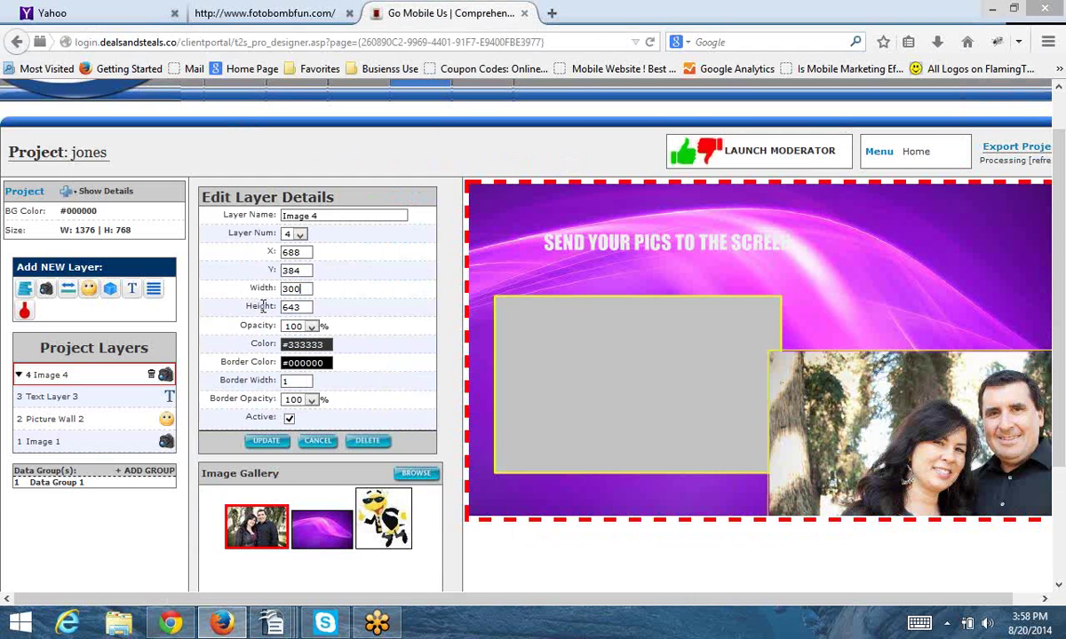
text(3)
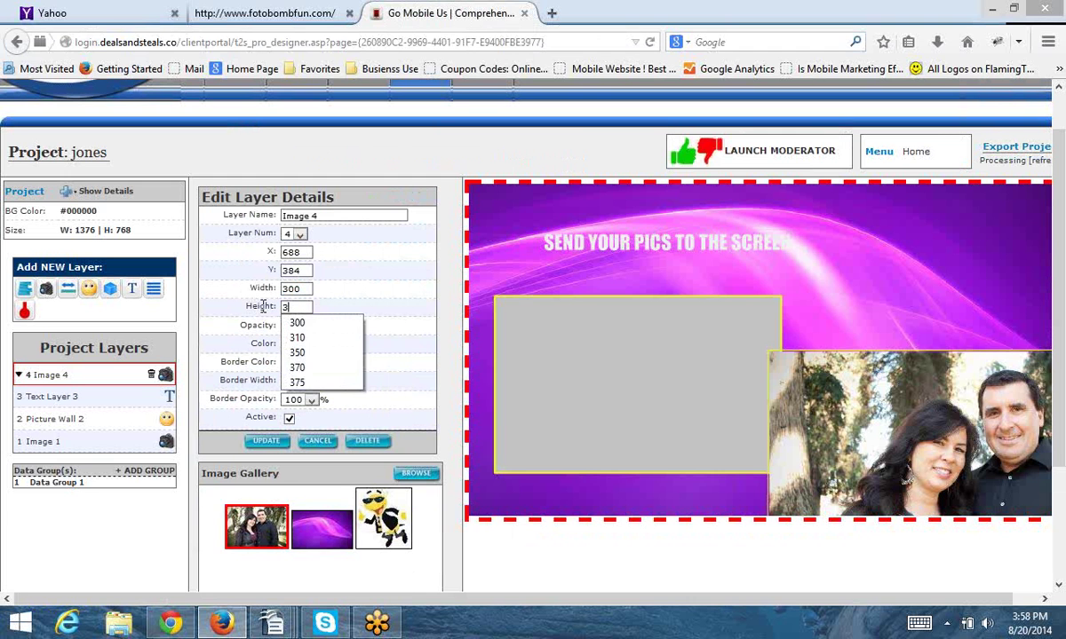
click(296, 322)
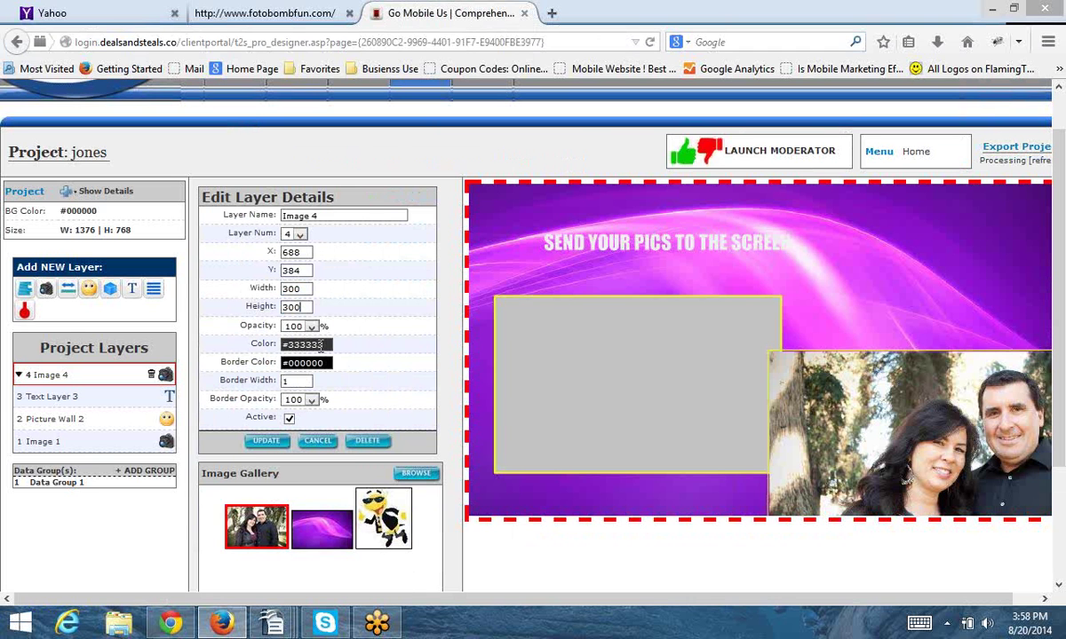
Save Image 4 with a #F2A7DC border of width 5, and move the photo to about X 958, Y 382
click(330, 364)
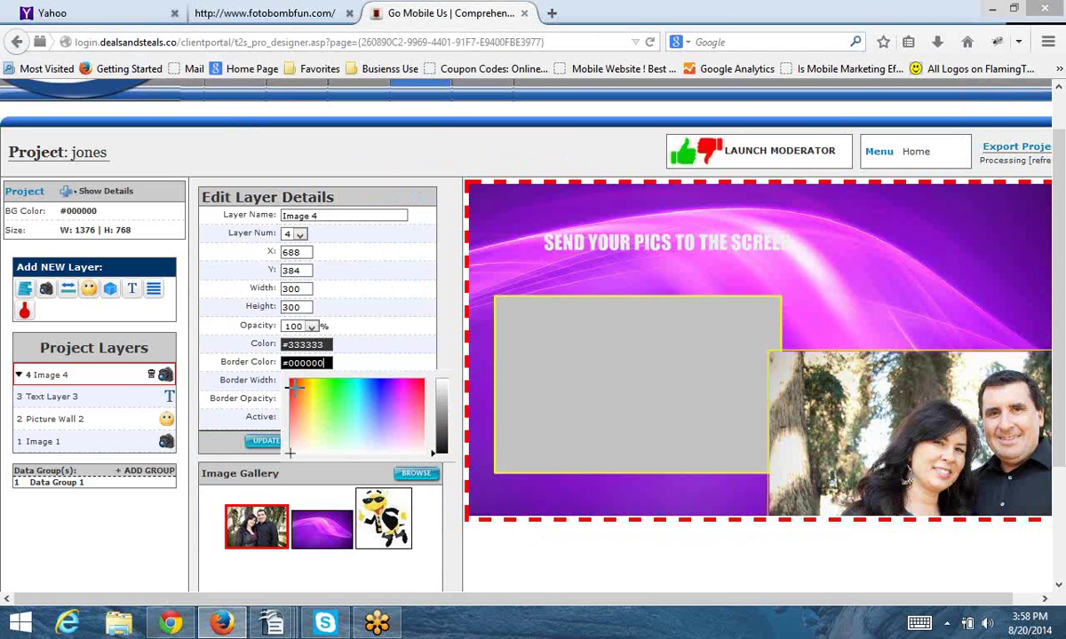
click(405, 397)
click(408, 427)
click(442, 388)
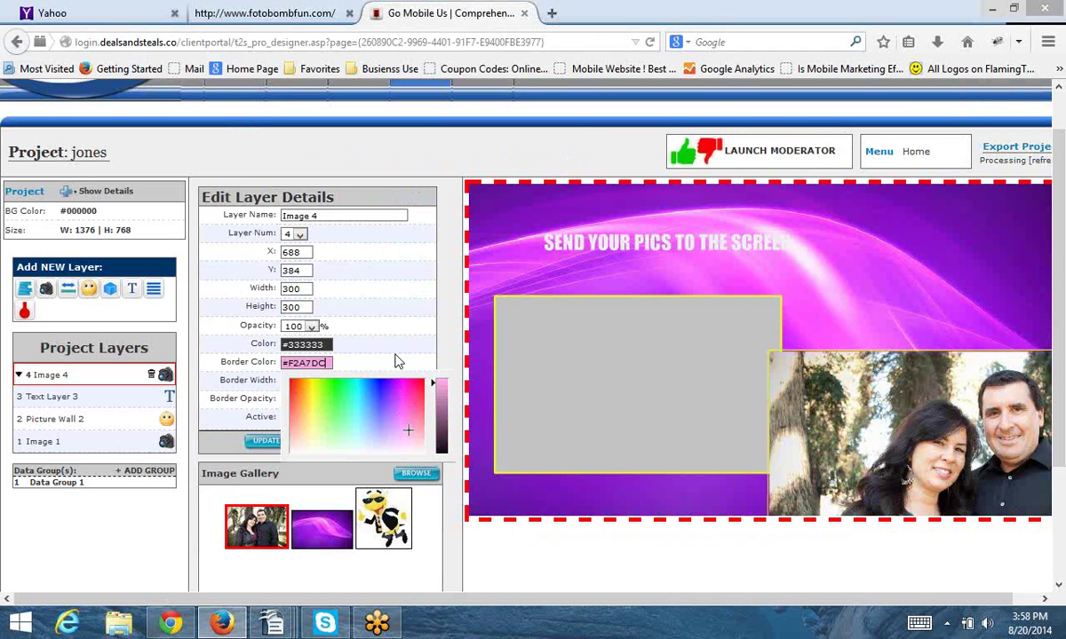
key(Tab)
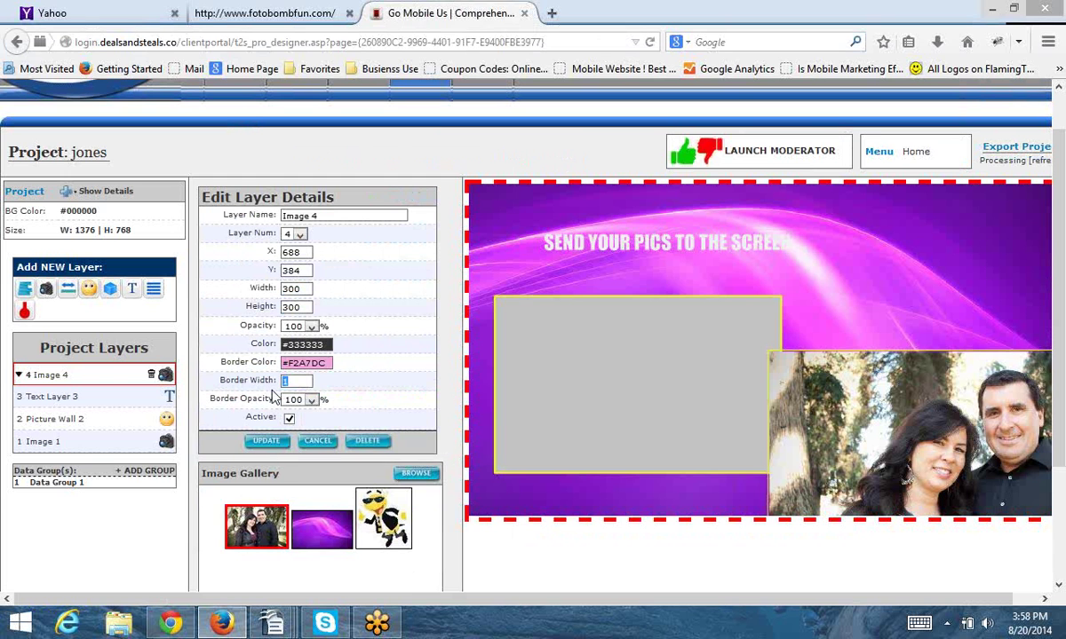
text(5)
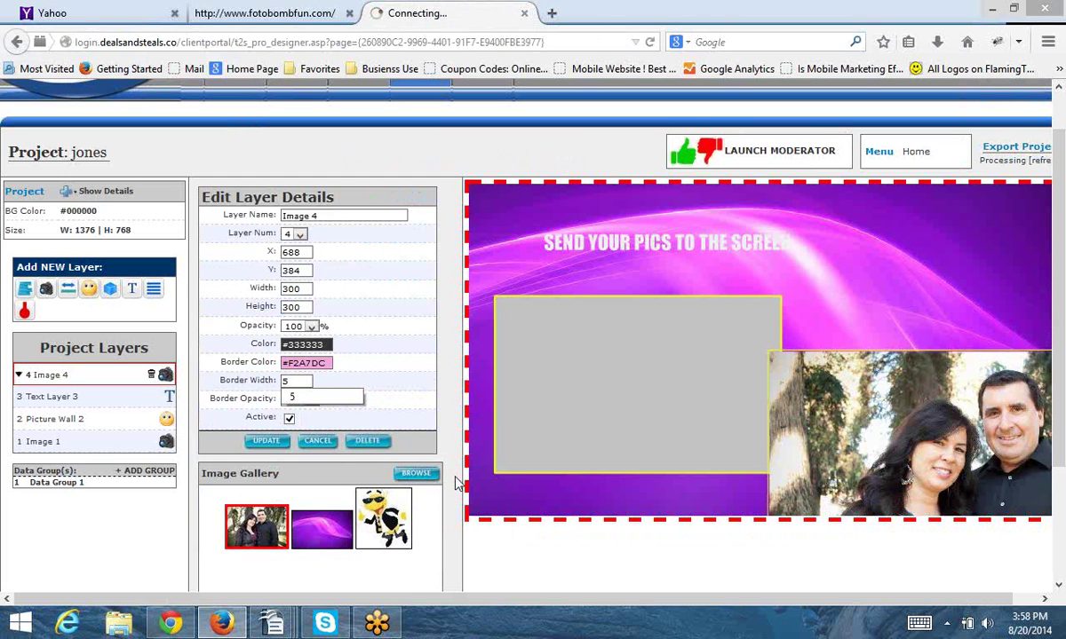
click(264, 441)
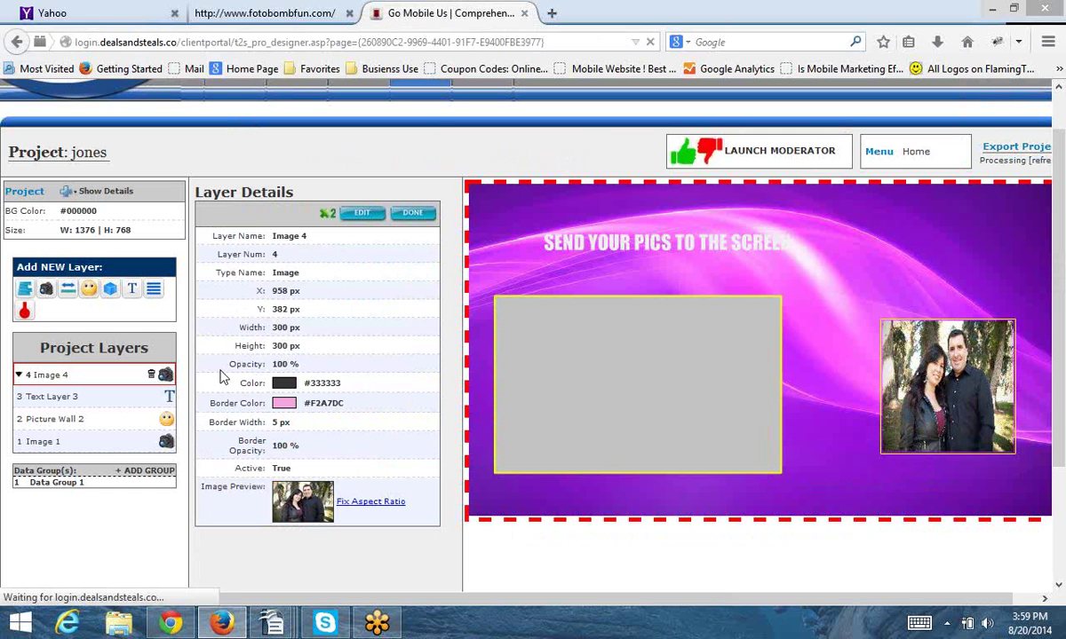
Set the Text Layer 3 colour to #FFFFFF, save it, and move the heading closer to the design's upper-left corner
click(169, 398)
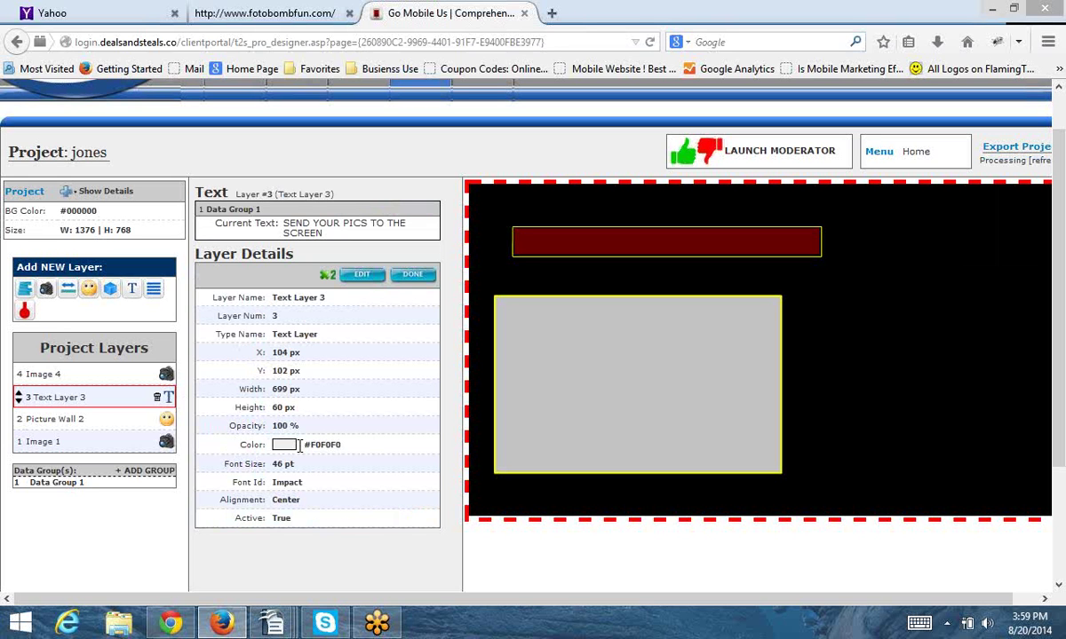
click(316, 347)
drag(434, 373, 442, 311)
click(442, 311)
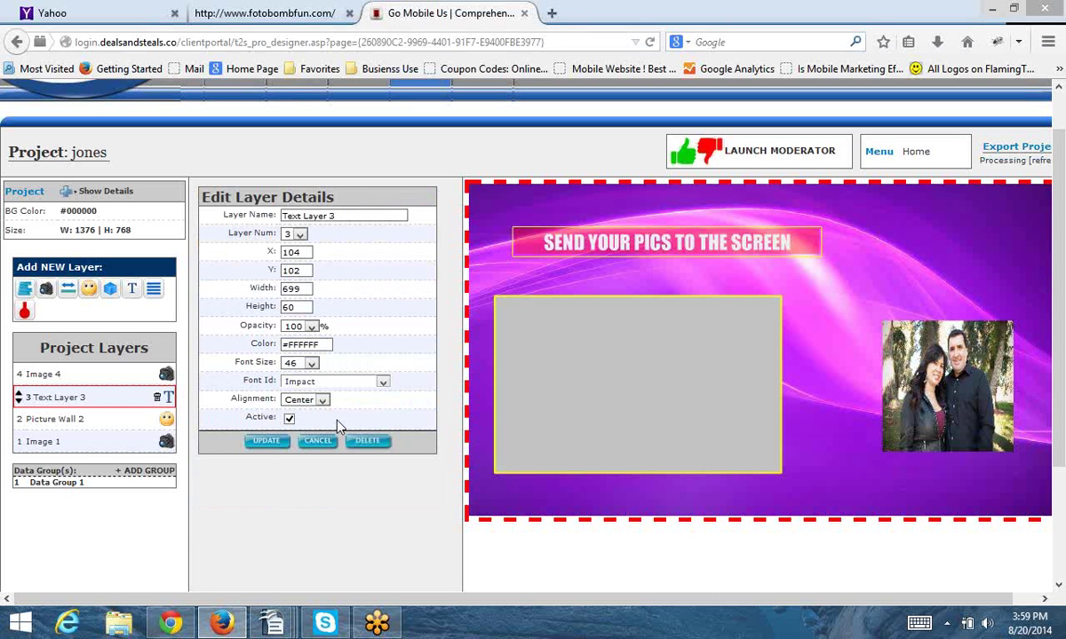
click(266, 444)
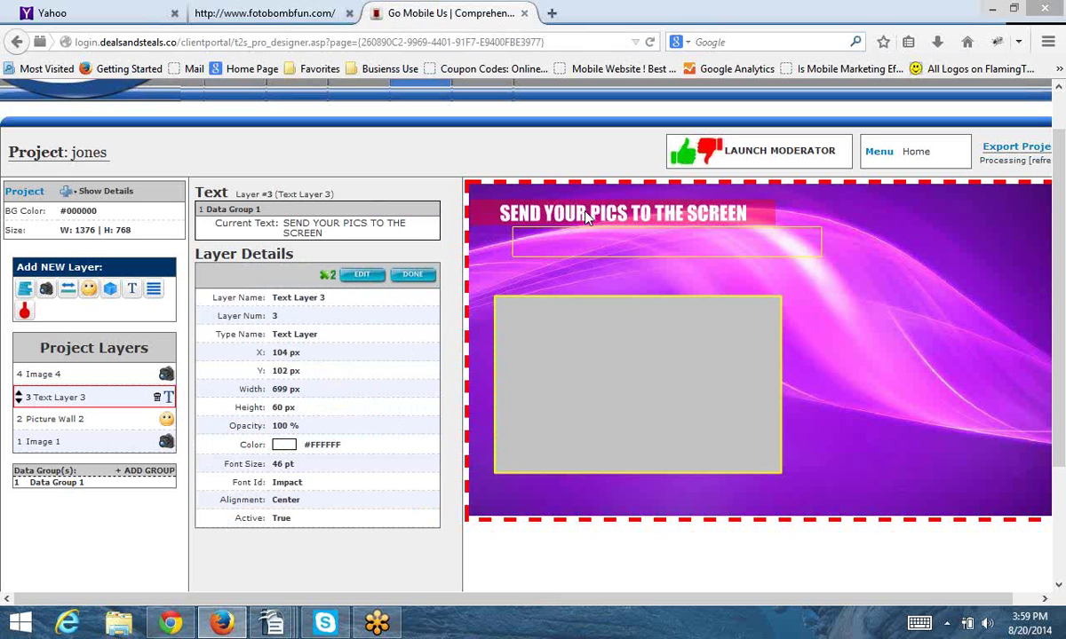
click(421, 277)
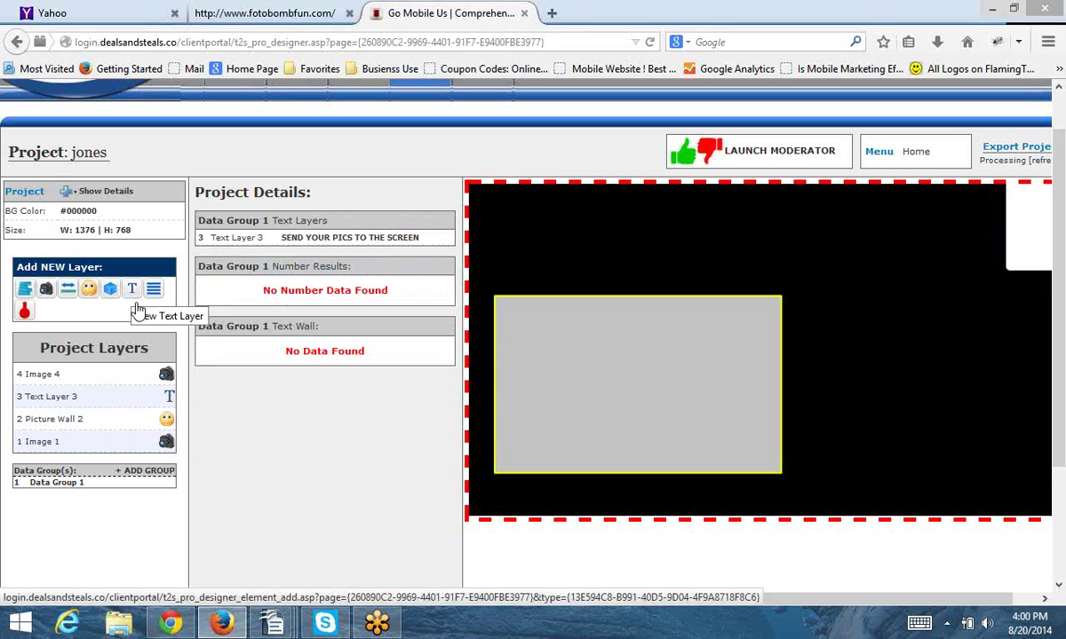
Add a text layer reading Send your Phnto To and set its colour to #FFFFFF
click(136, 305)
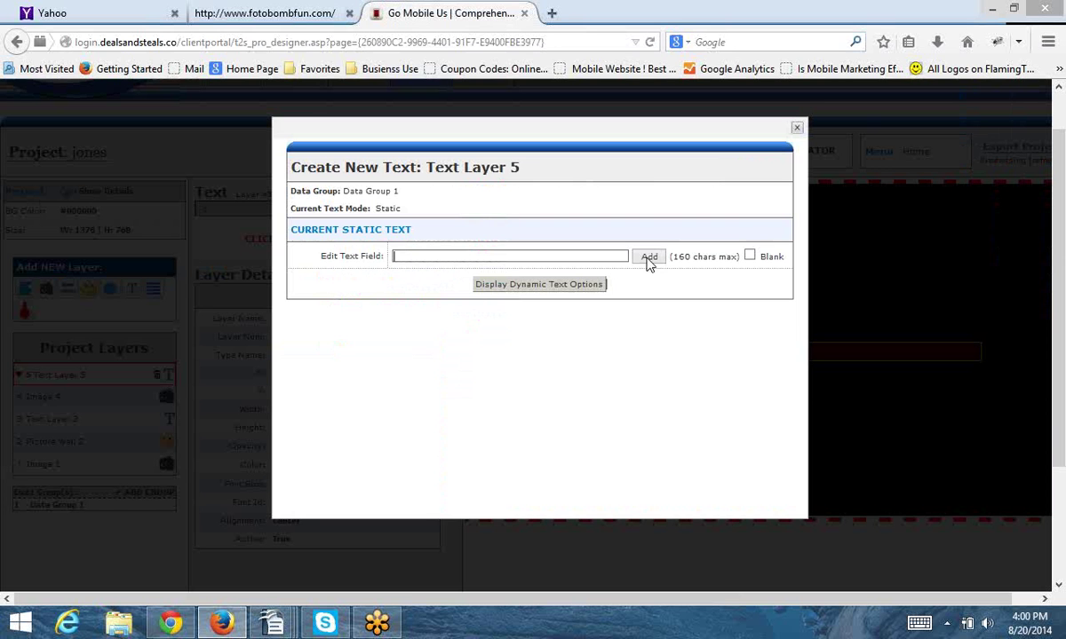
text(Send your Phnto To)
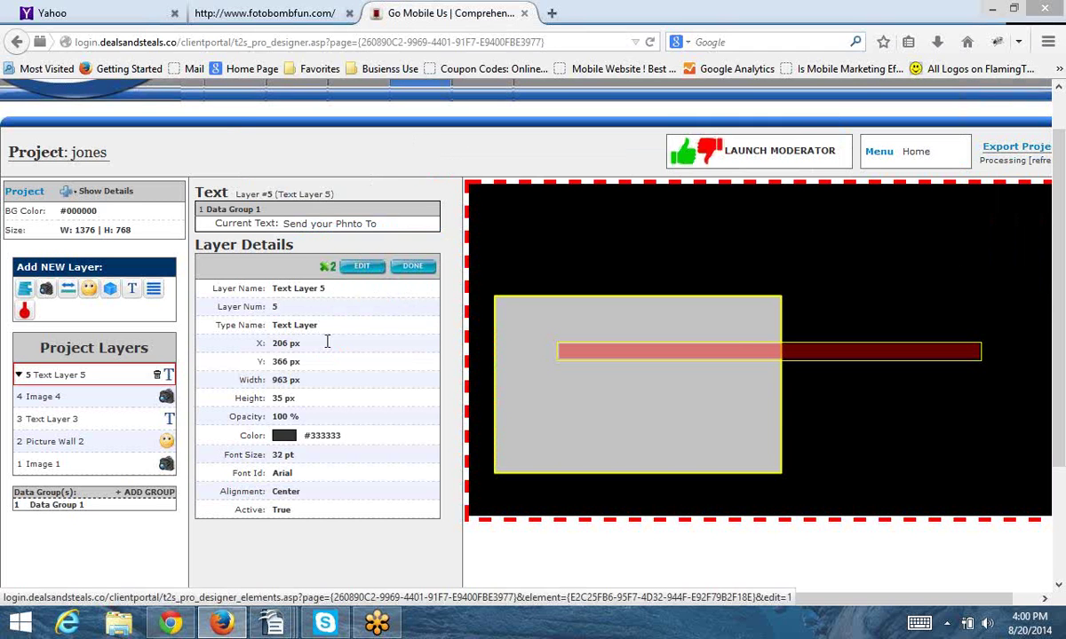
click(325, 343)
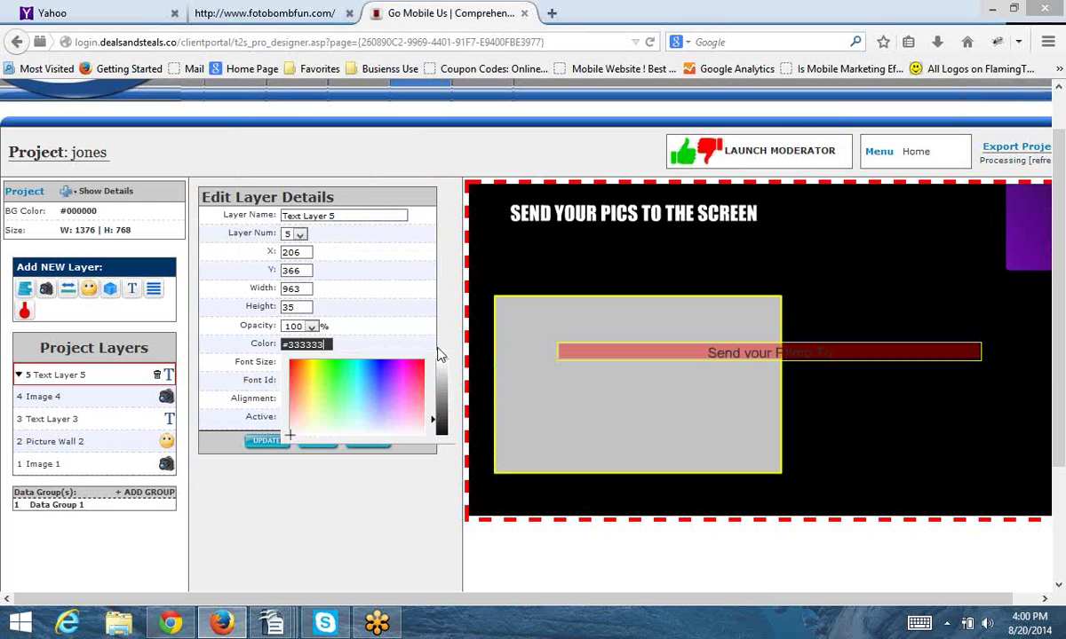
click(439, 360)
click(309, 569)
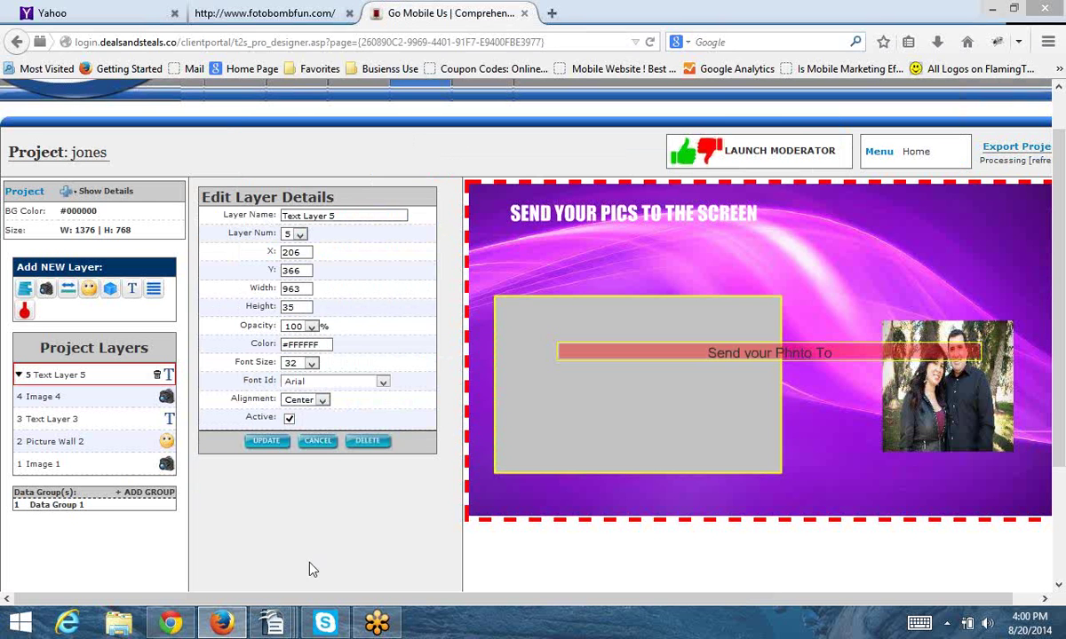
Set the Text Layer 5 font size to 50
click(302, 363)
scroll(312, 567, down, 1)
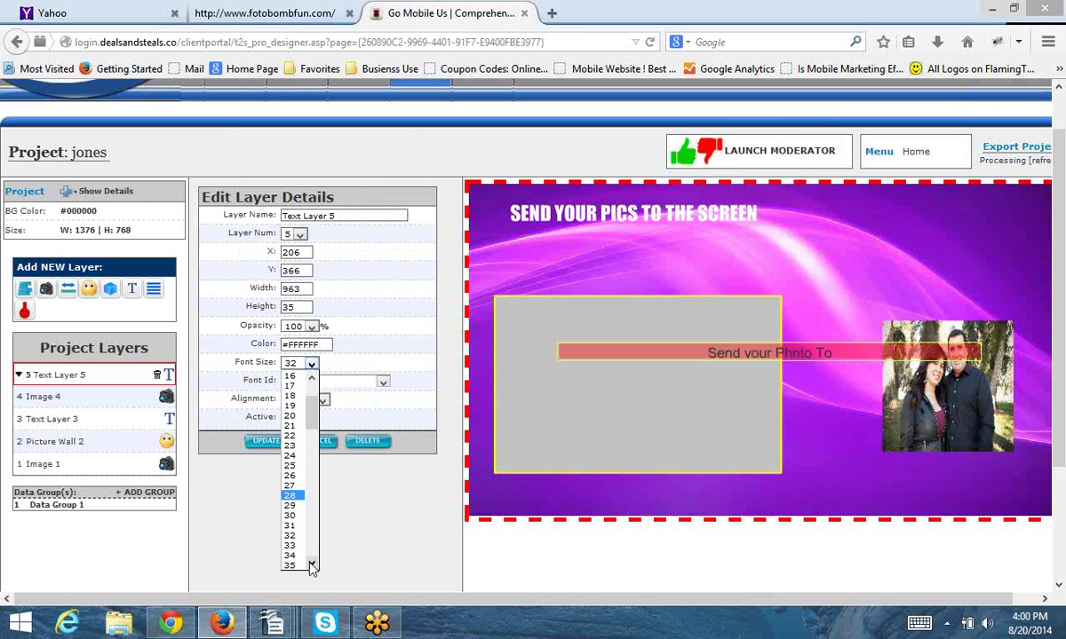
scroll(311, 566, down, 4)
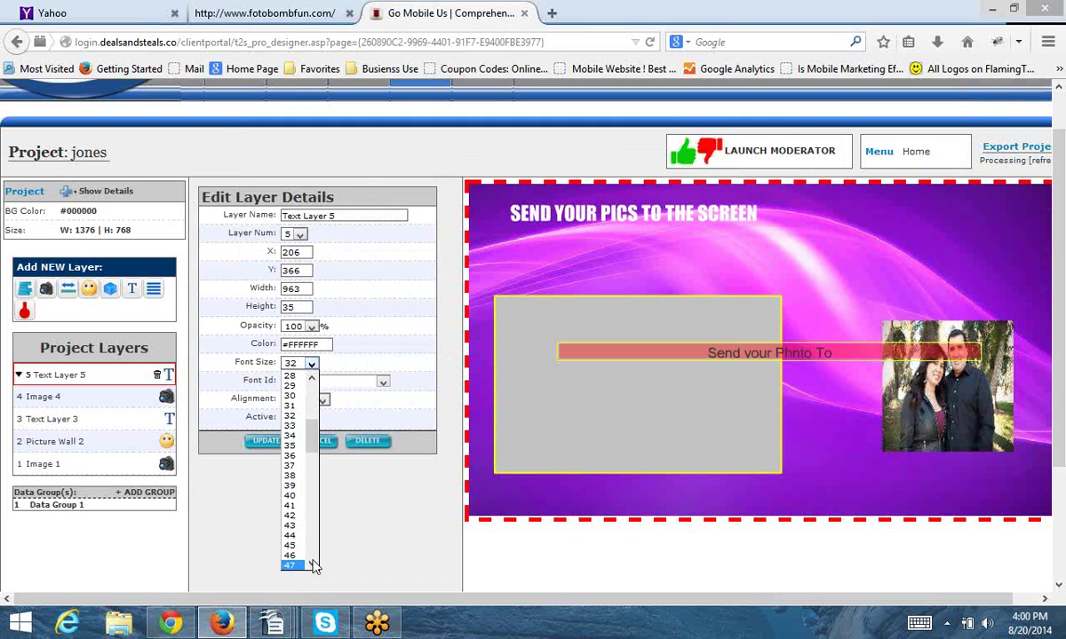
scroll(302, 562, down, 2)
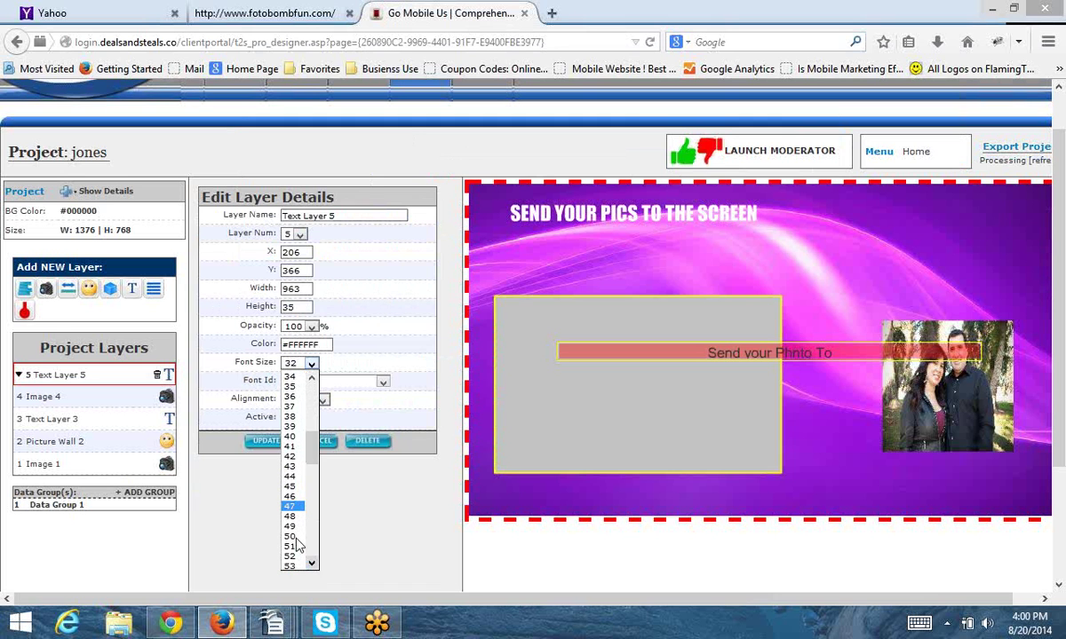
click(296, 536)
Set the Text Layer 5 width to 500 and its height to 60, and save the layer details
click(299, 290)
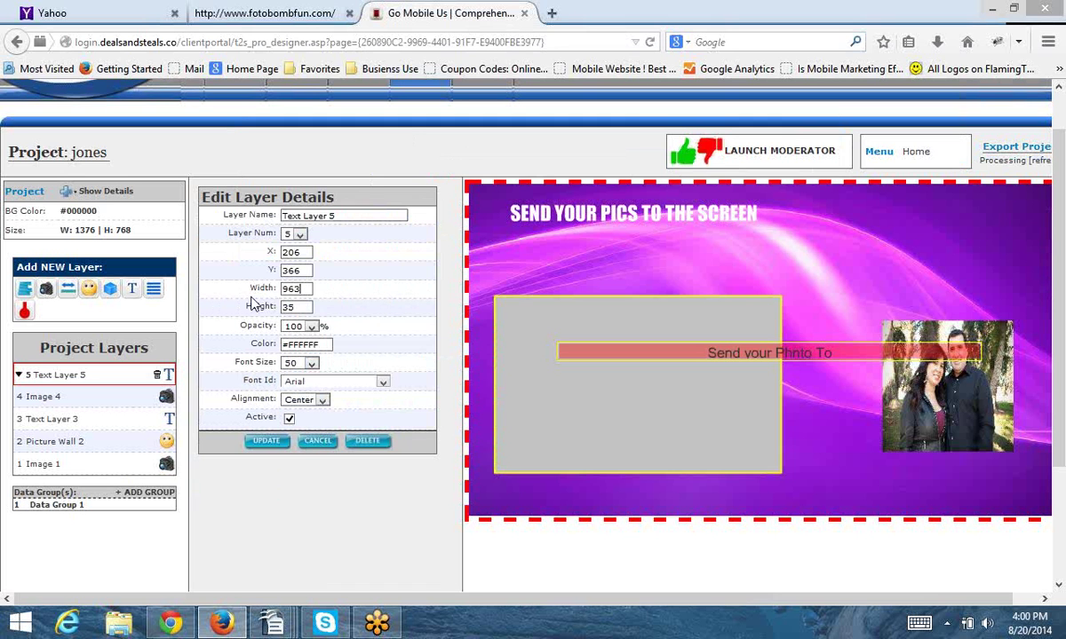
key(ctrl+a)
text(500)
key(Down)
key(Return)
key(Tab)
text(60)
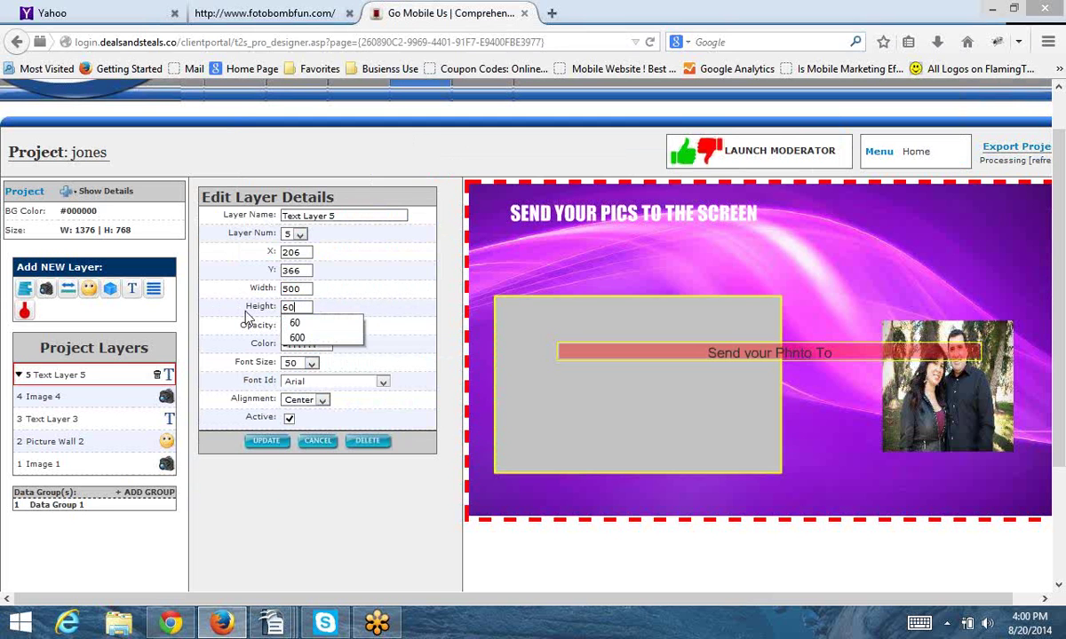
click(272, 442)
click(272, 443)
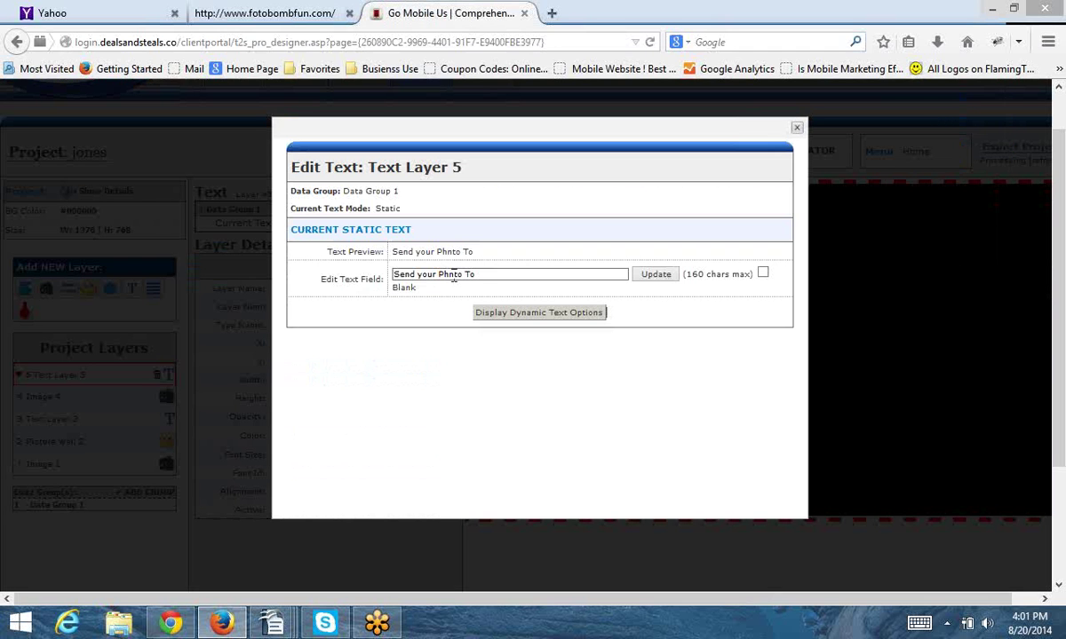
Correct the Text Layer 5 wording to Send your Photo To
click(452, 275)
key(BackSpace)
text(o)
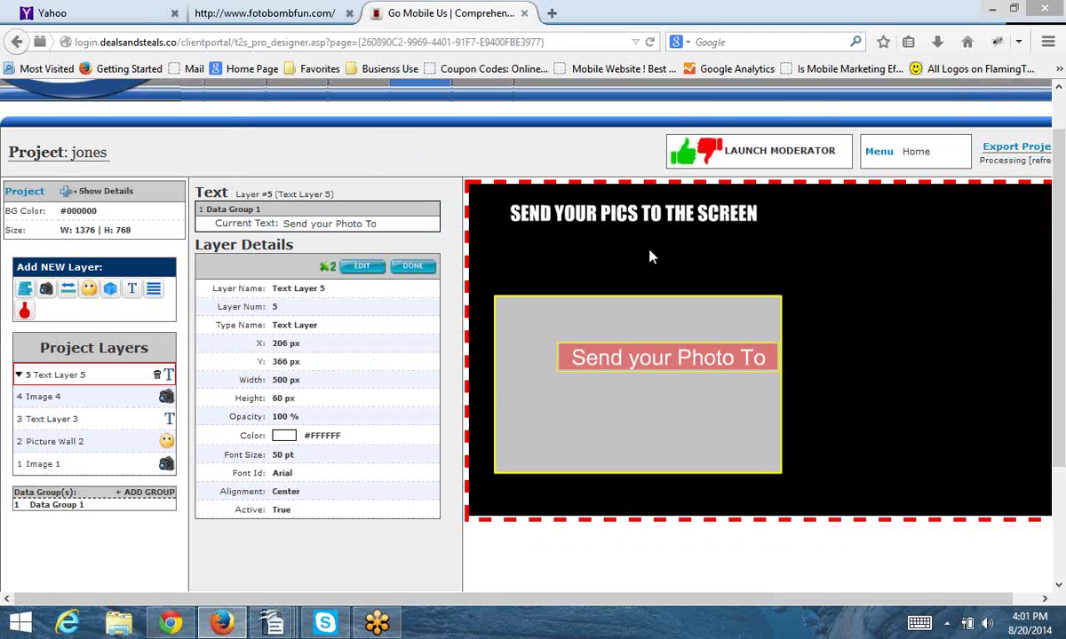
Move Text Layer 5 between the SEND YOUR PICS TO THE SCREEN heading and the picture wall, and finish editing it
drag(613, 355, 670, 269)
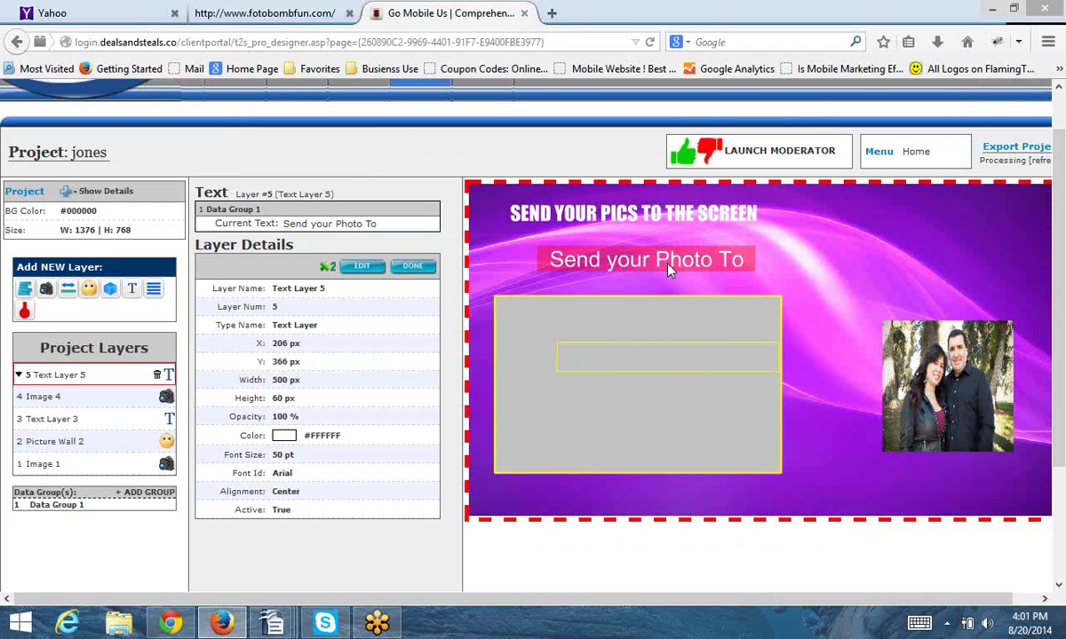
drag(784, 272, 781, 274)
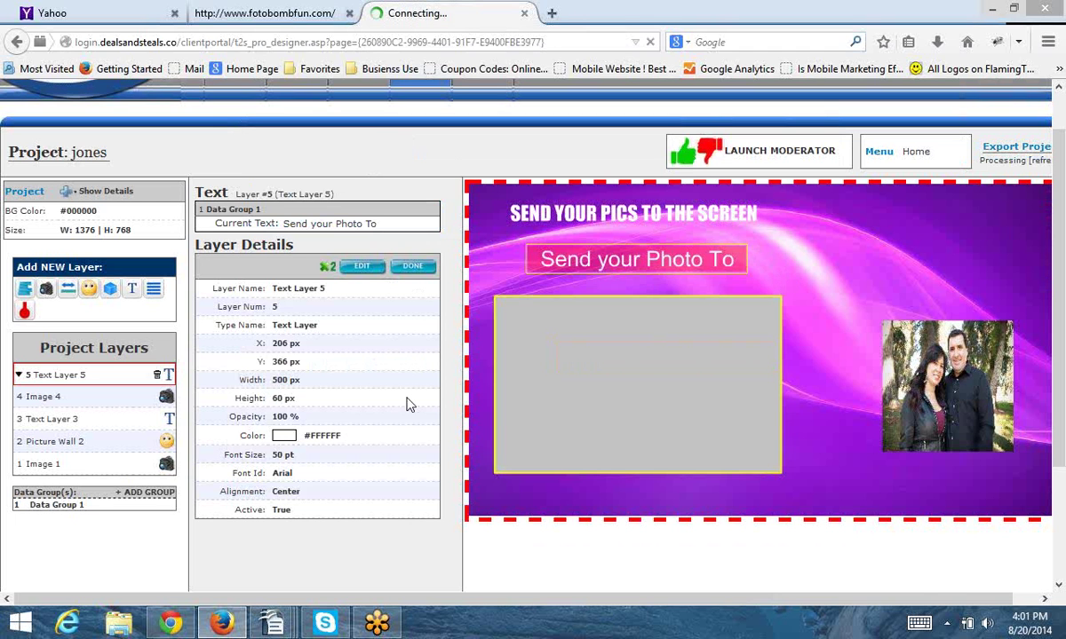
click(413, 268)
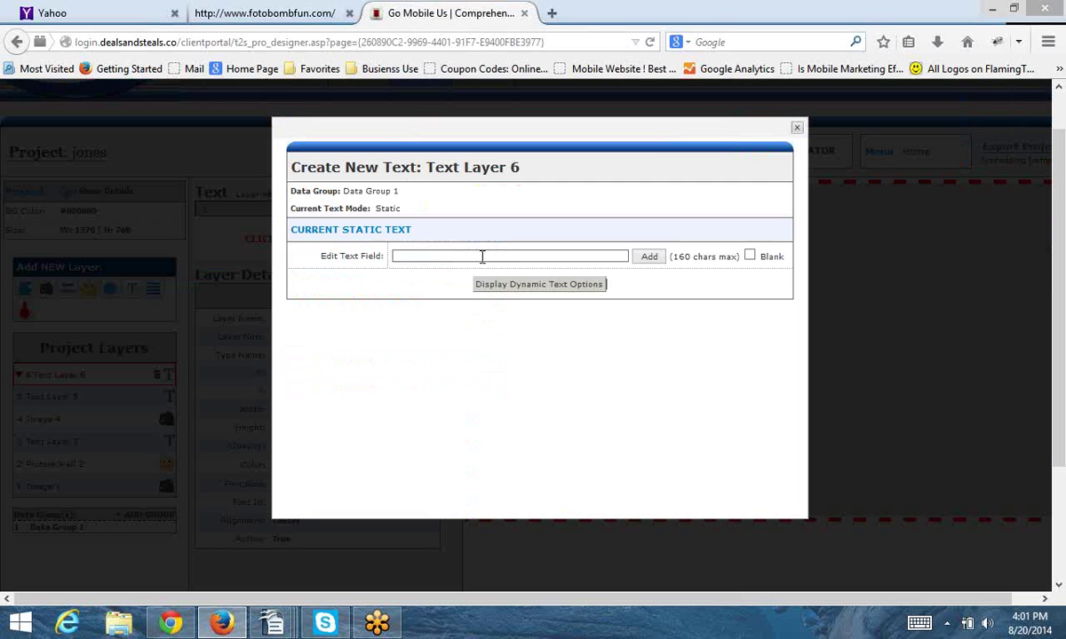
Add the static text 55678 to the new Text Layer 6
click(482, 256)
text(556)
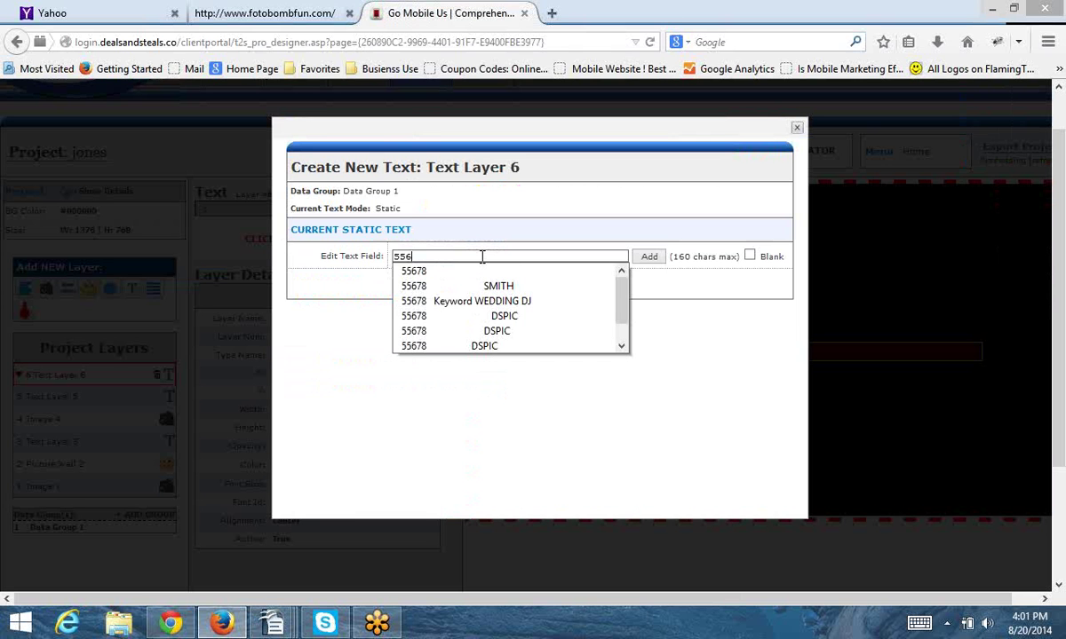
text(78)
click(650, 257)
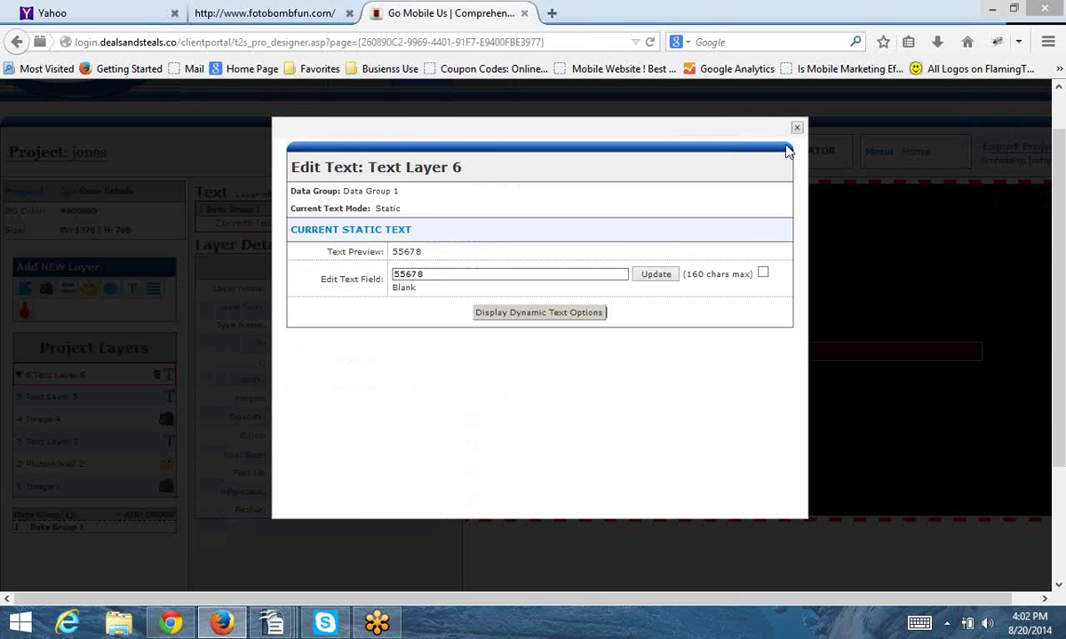
Close the text editor and set the Text Layer 6 width to 200 and its height to 60
click(797, 130)
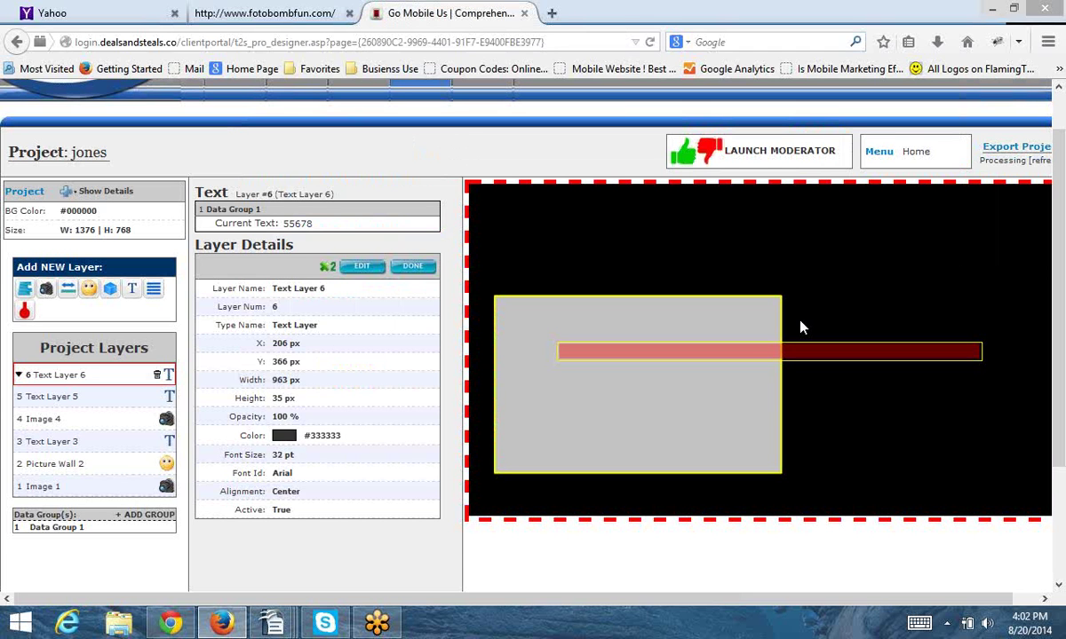
click(336, 346)
click(255, 297)
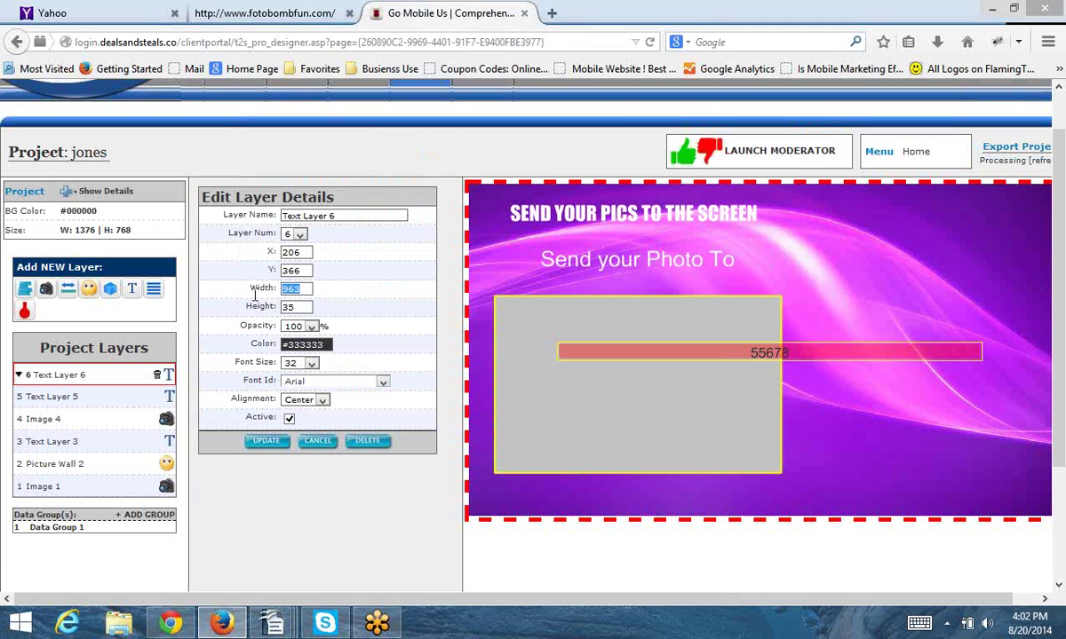
text(25)
key(BackSpace)
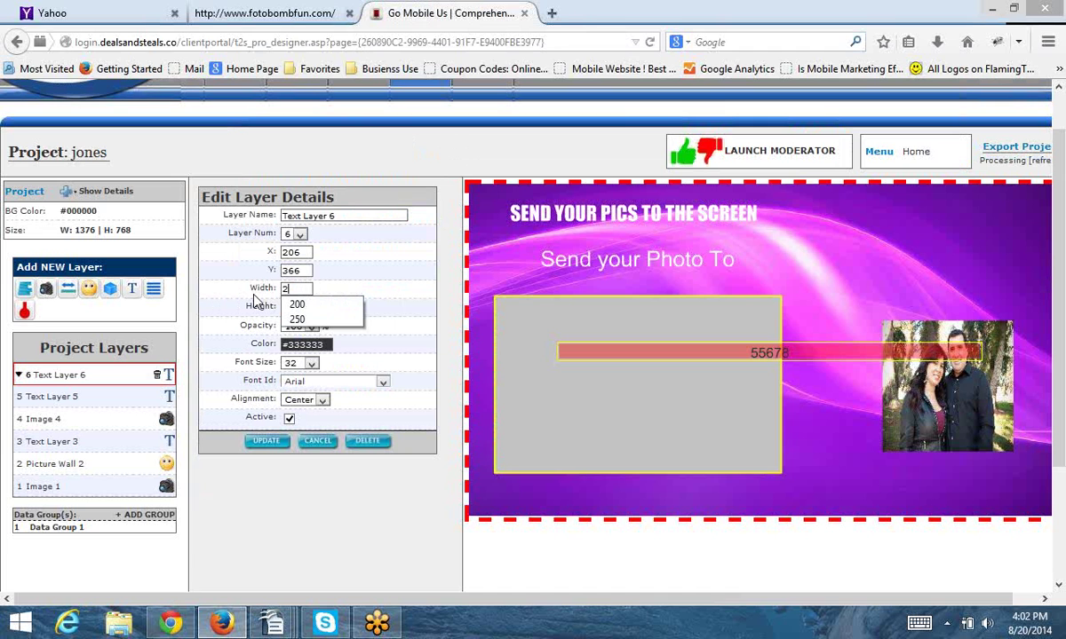
text(00)
key(Tab)
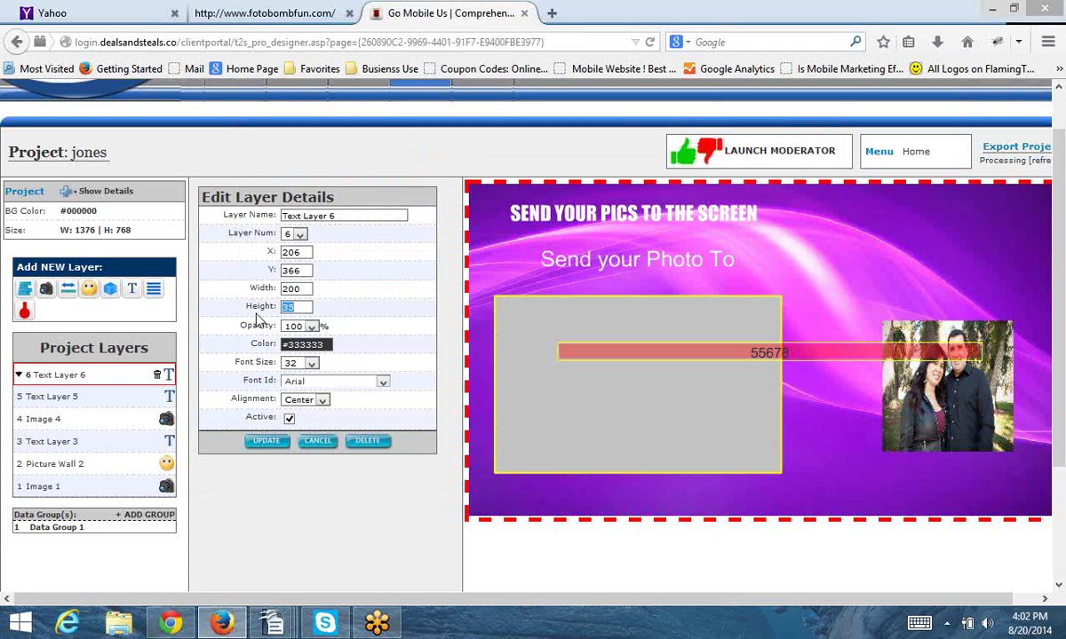
text(60)
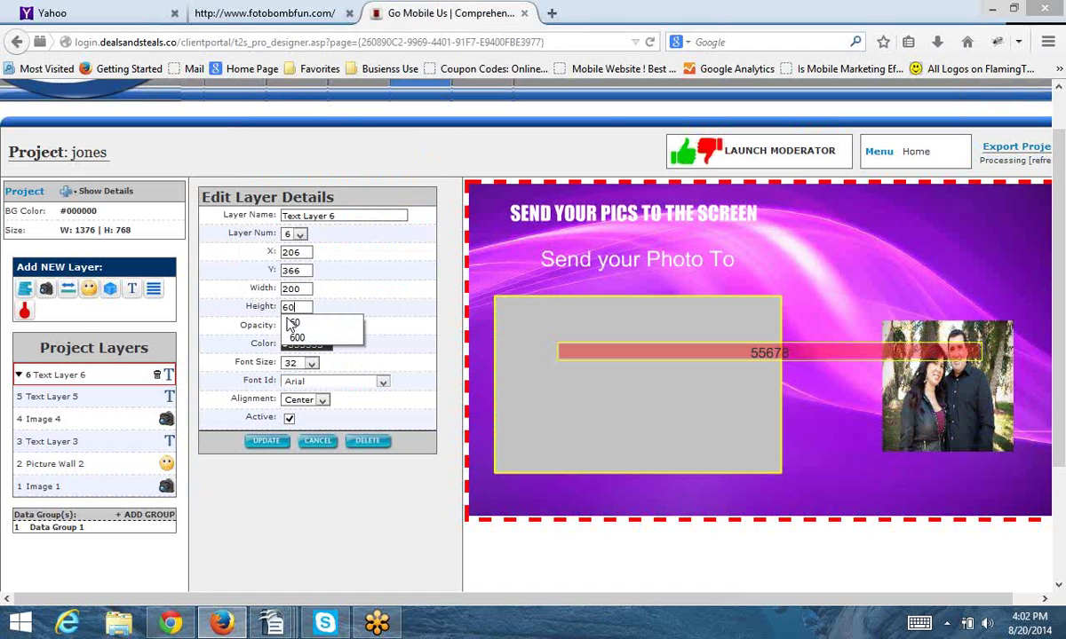
click(317, 401)
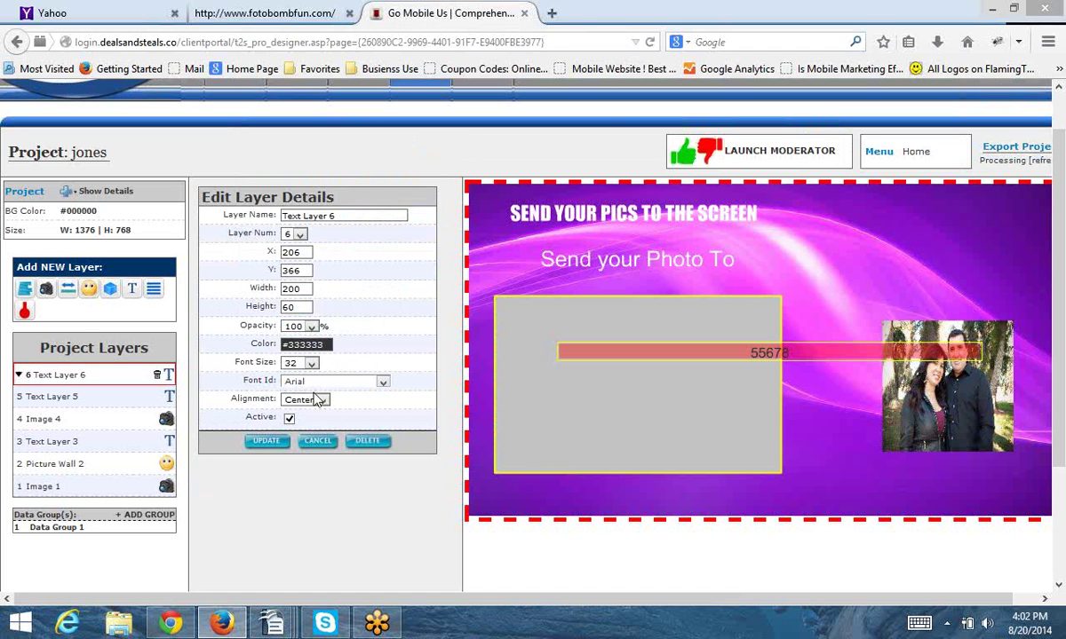
Set the Text Layer 6 font size to 50
click(311, 363)
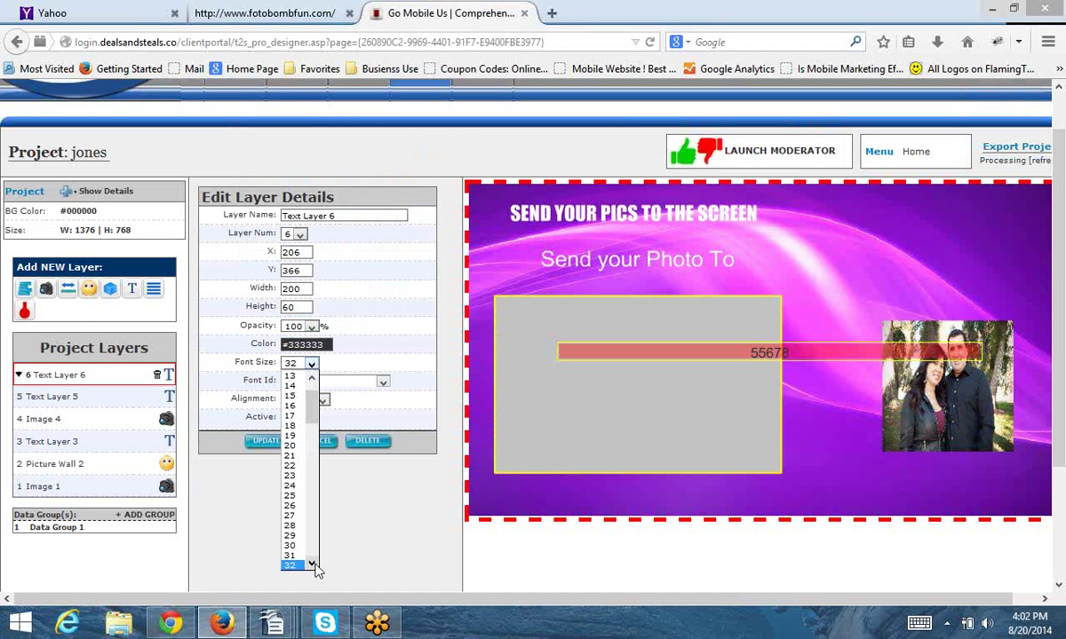
scroll(317, 570, down, 1)
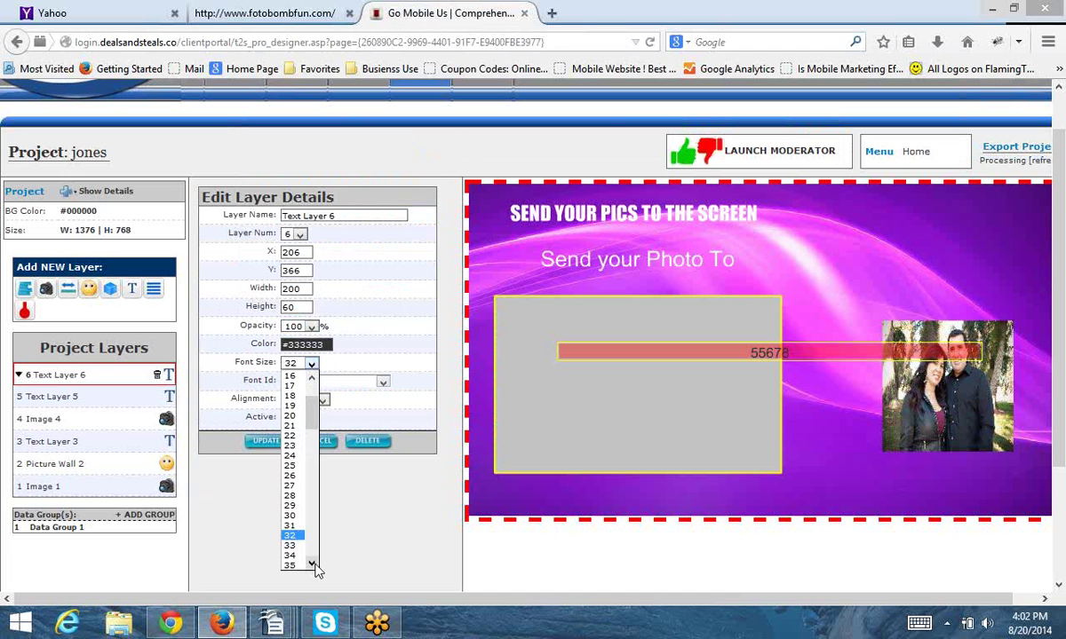
scroll(317, 570, down, 7)
click(291, 510)
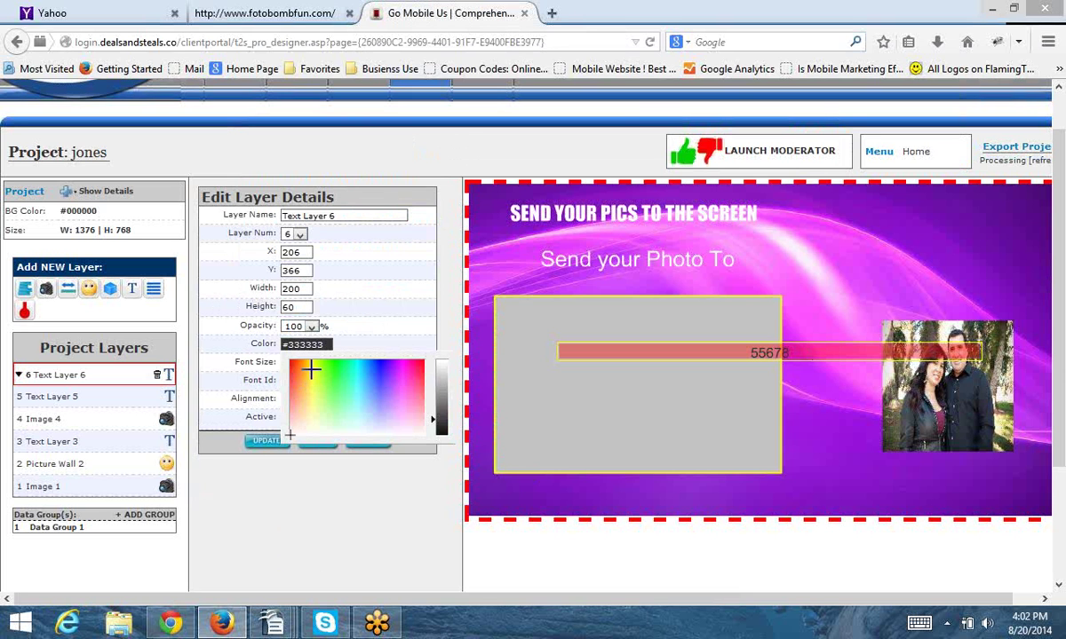
Set the Text Layer 6 color to yellow #FAF31E and its font to Impact, and save the layer details
click(444, 371)
click(442, 364)
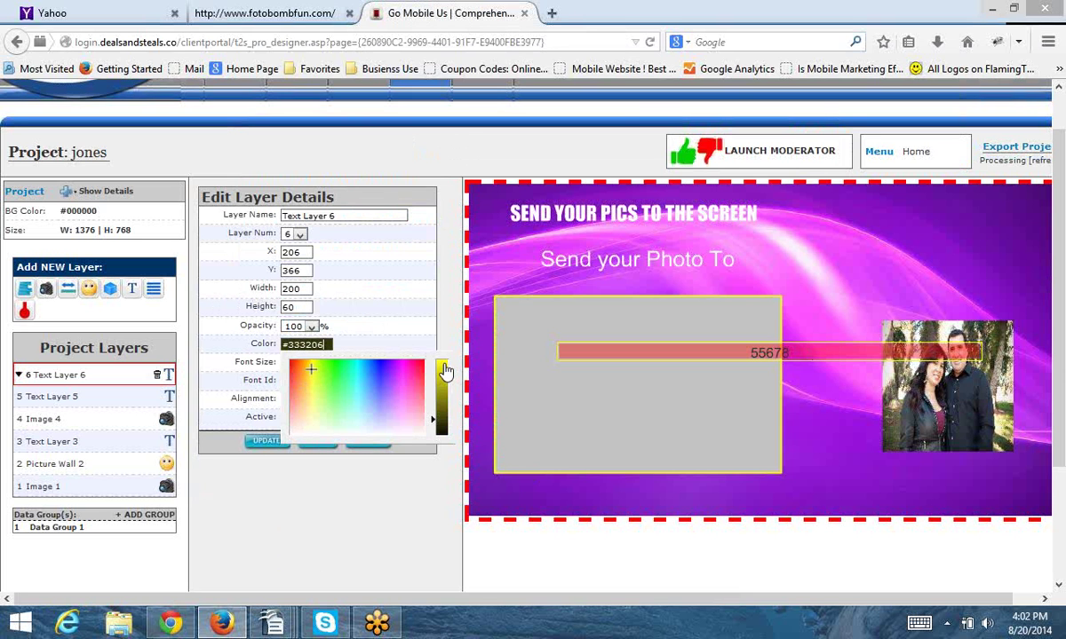
drag(441, 368, 464, 325)
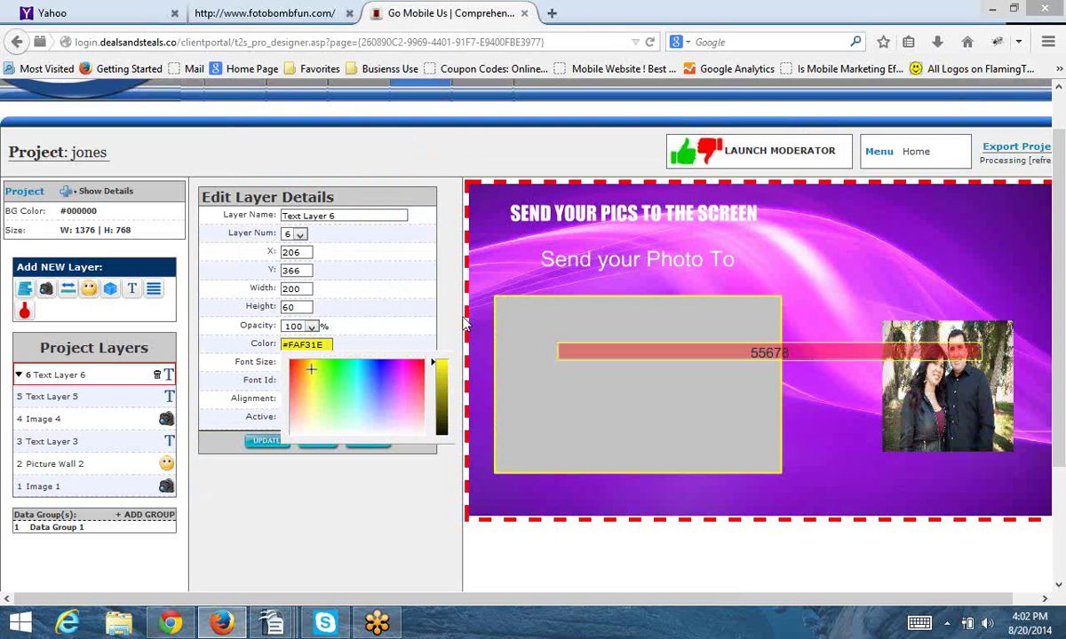
click(238, 418)
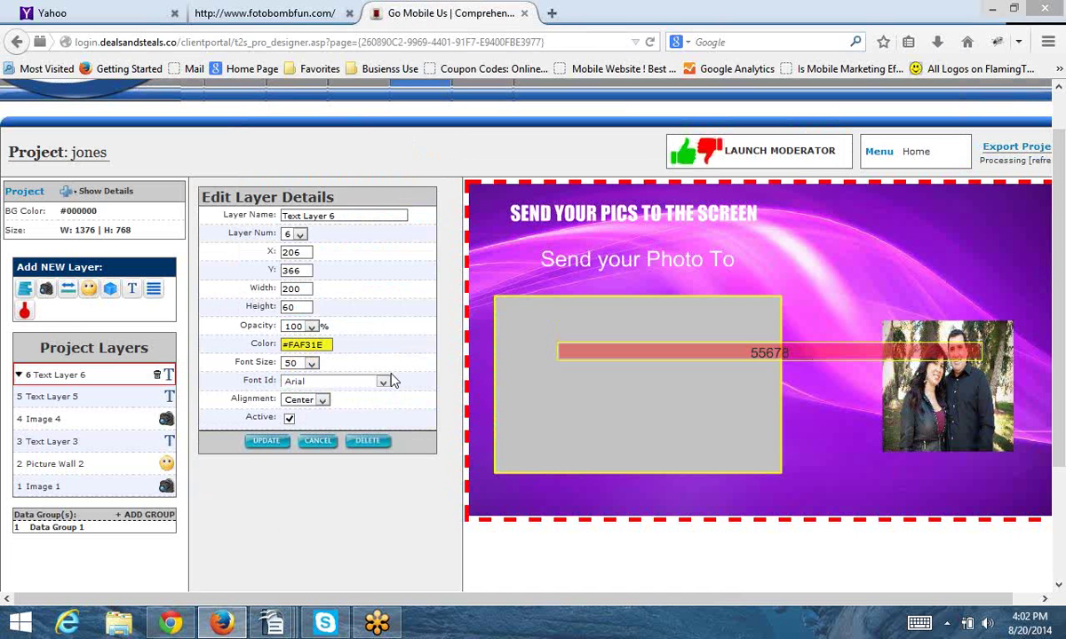
click(348, 380)
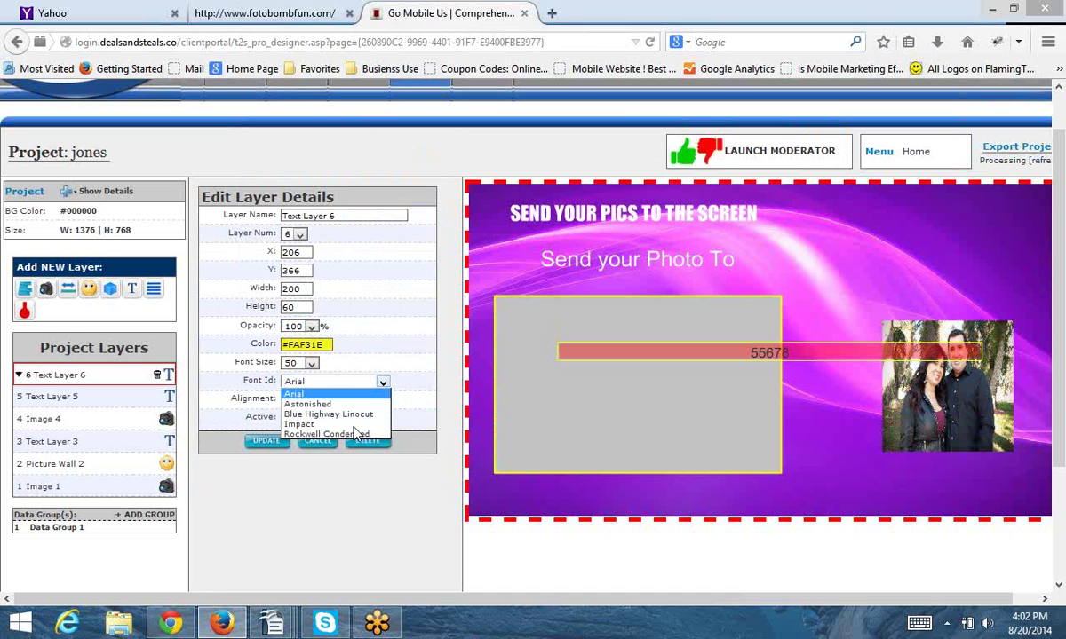
click(300, 424)
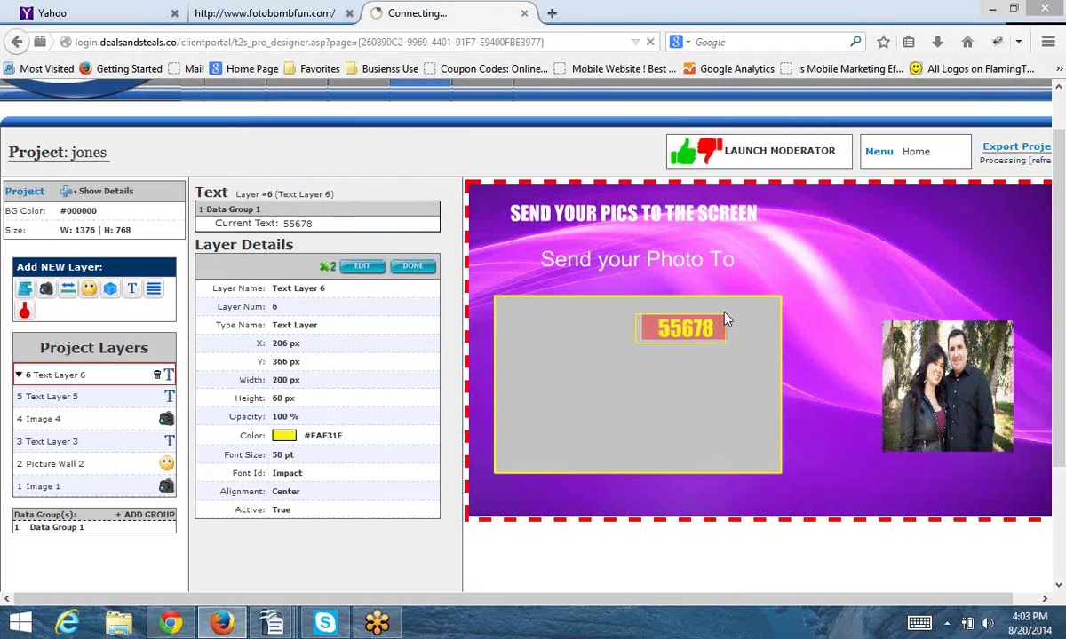
Narrow the 55678 text layer to about 148 px, place it just after Send your Photo To, and finish editing it
drag(726, 318, 752, 269)
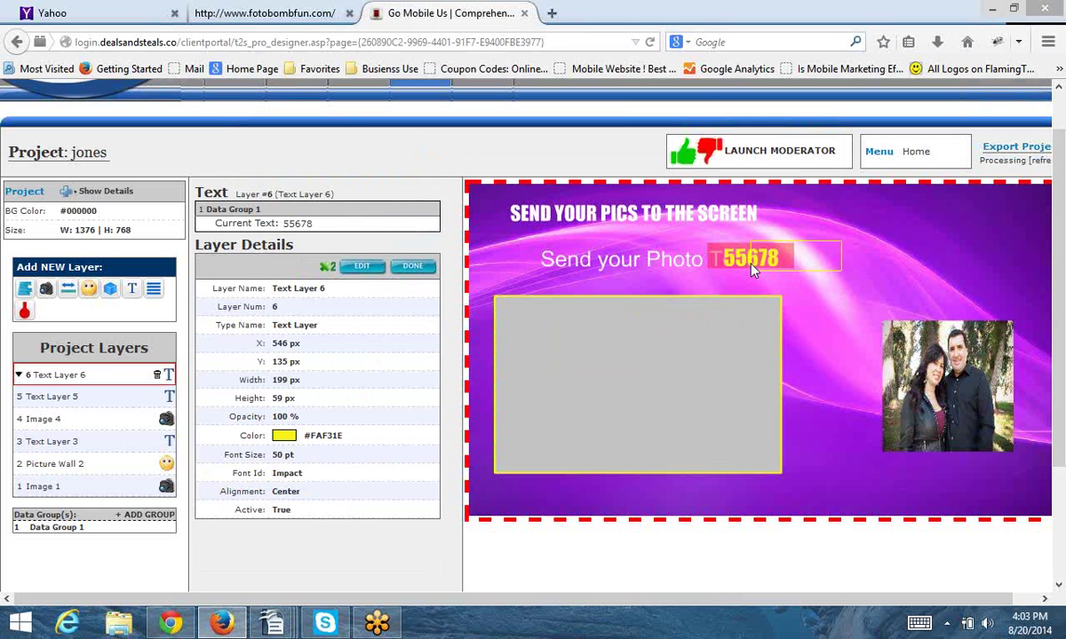
drag(788, 265, 787, 264)
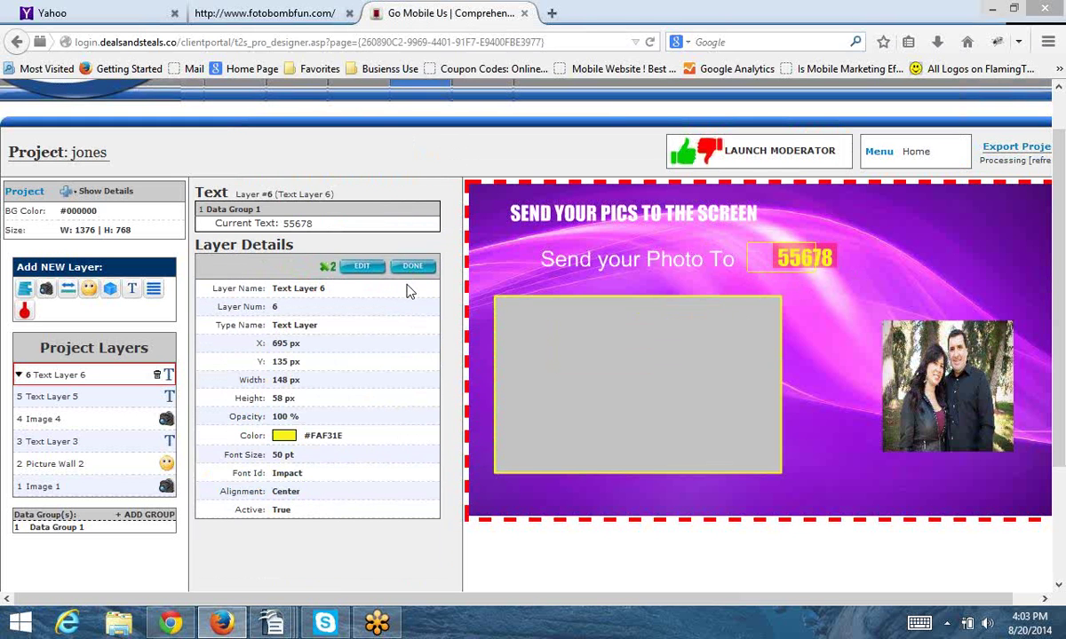
click(411, 269)
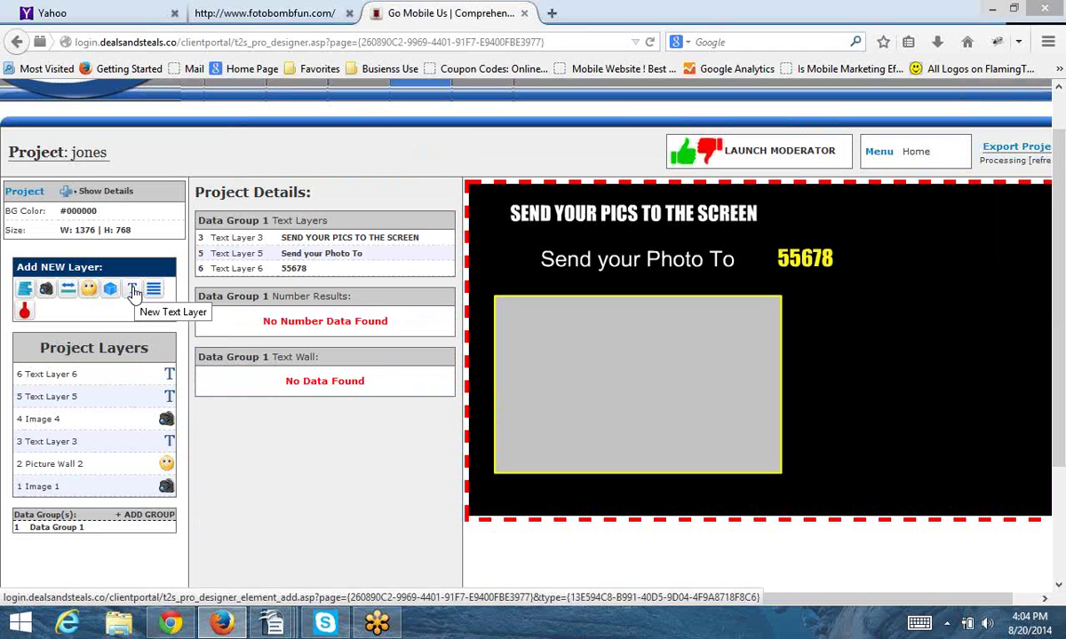
Create Text Layer 7 and add the static text KEYWORD to it
click(134, 291)
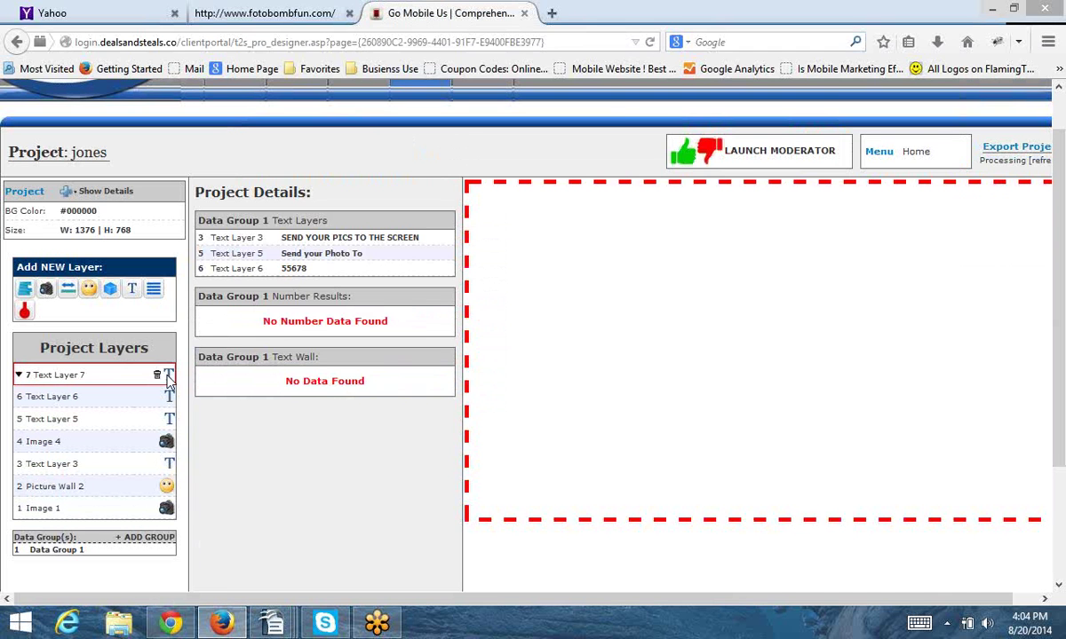
click(169, 377)
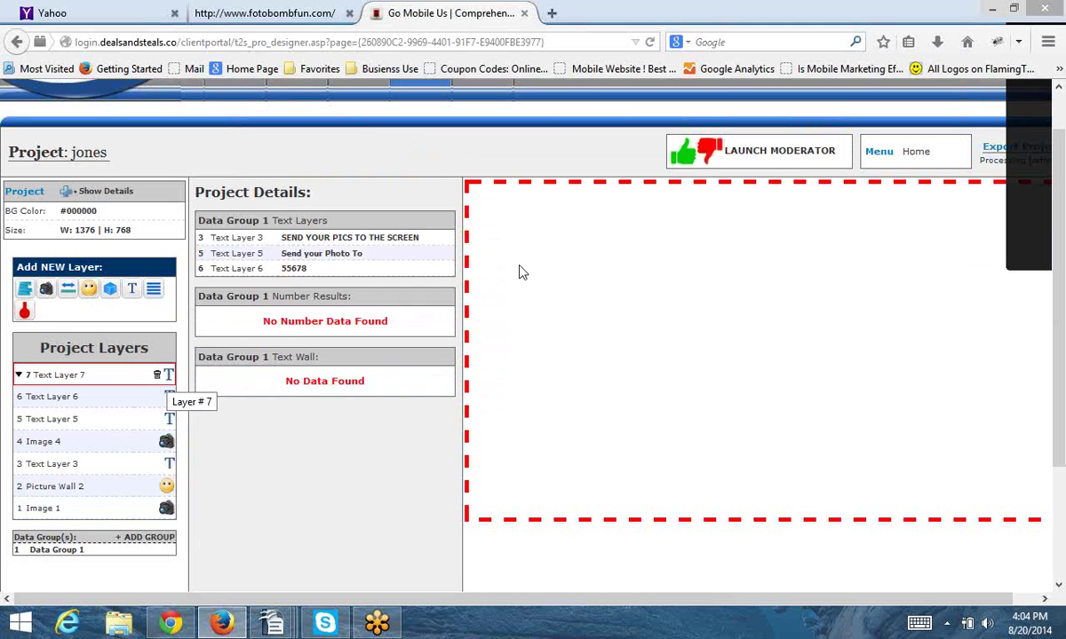
click(485, 257)
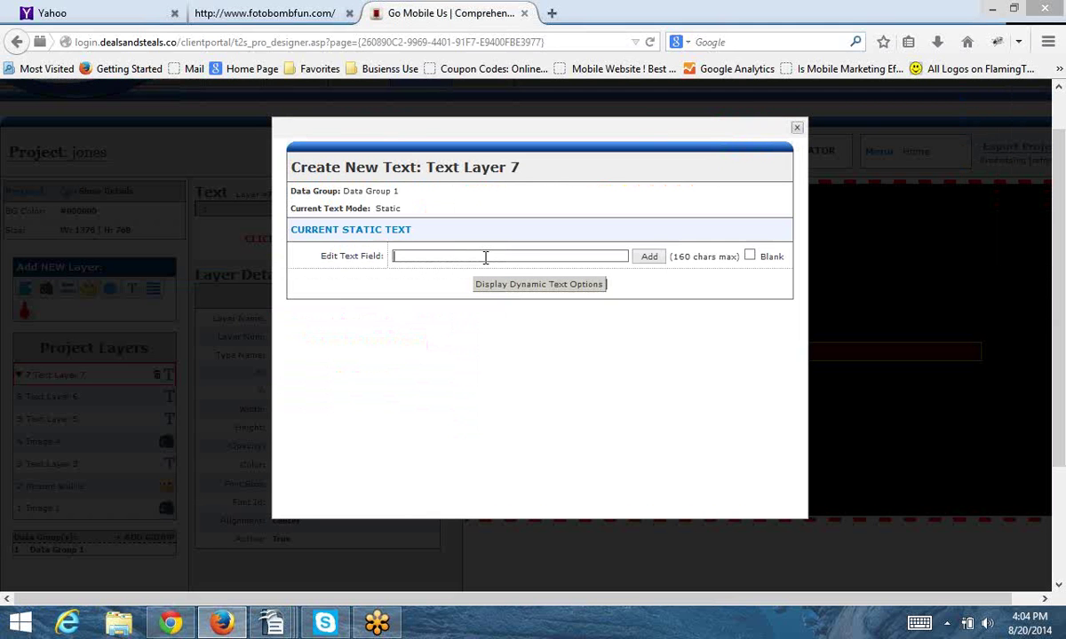
text(k)
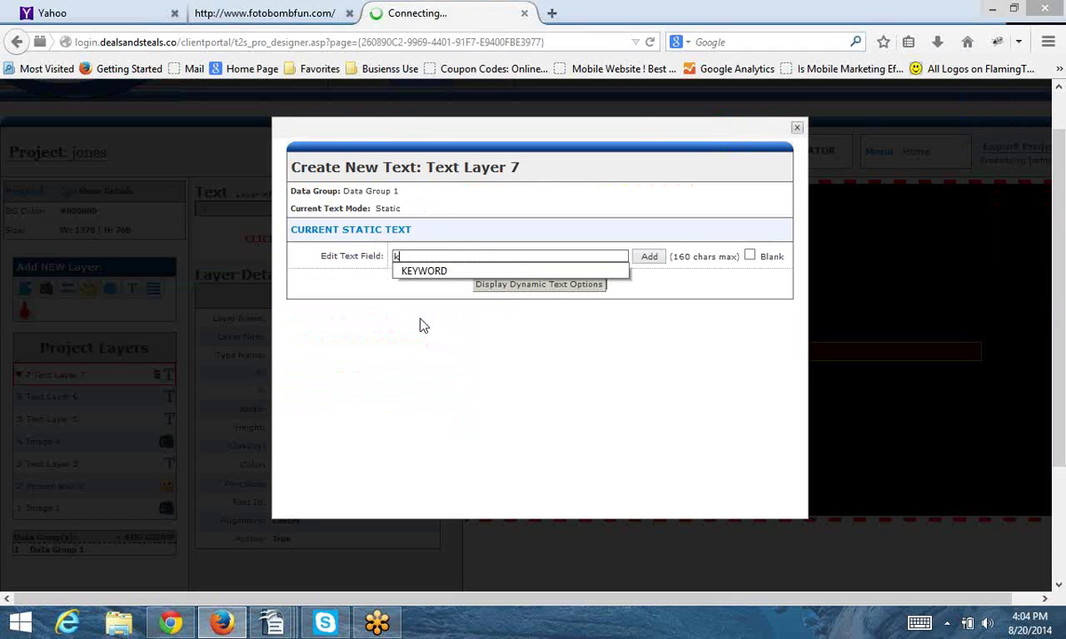
click(424, 272)
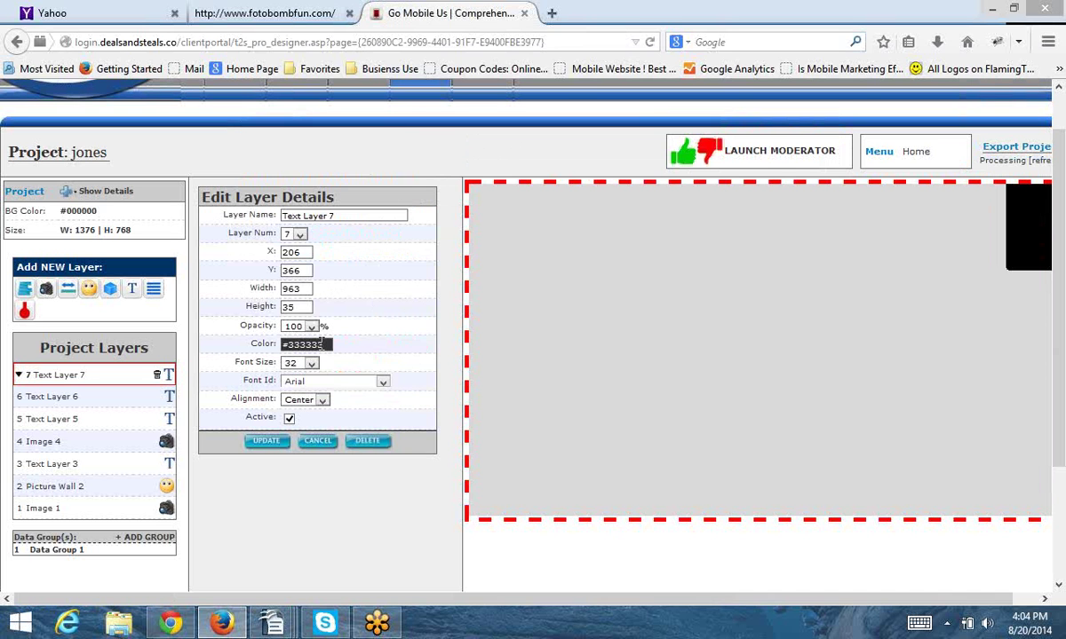
Format Text Layer 7 with color #FFFFFF, width 250, height 60 and font size 46, and save the layer details
click(307, 345)
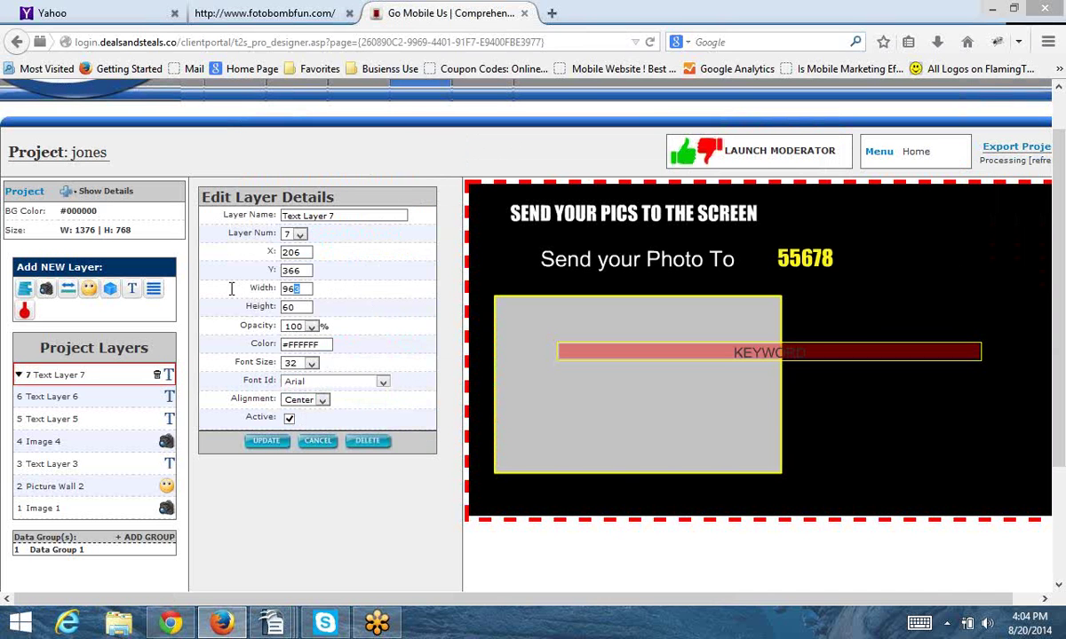
drag(231, 289, 233, 295)
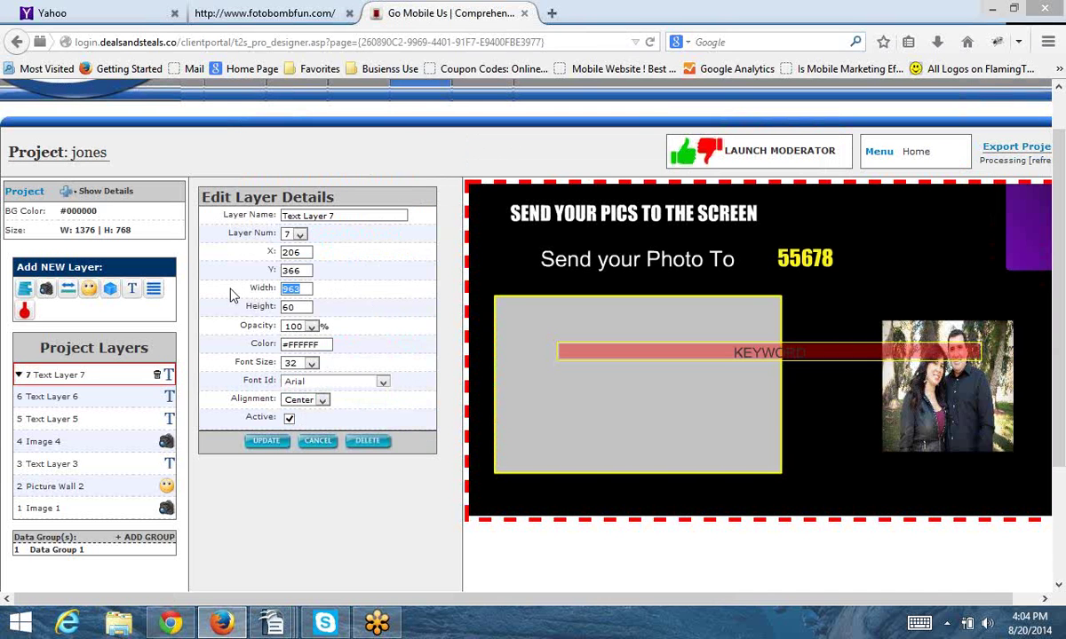
text(250)
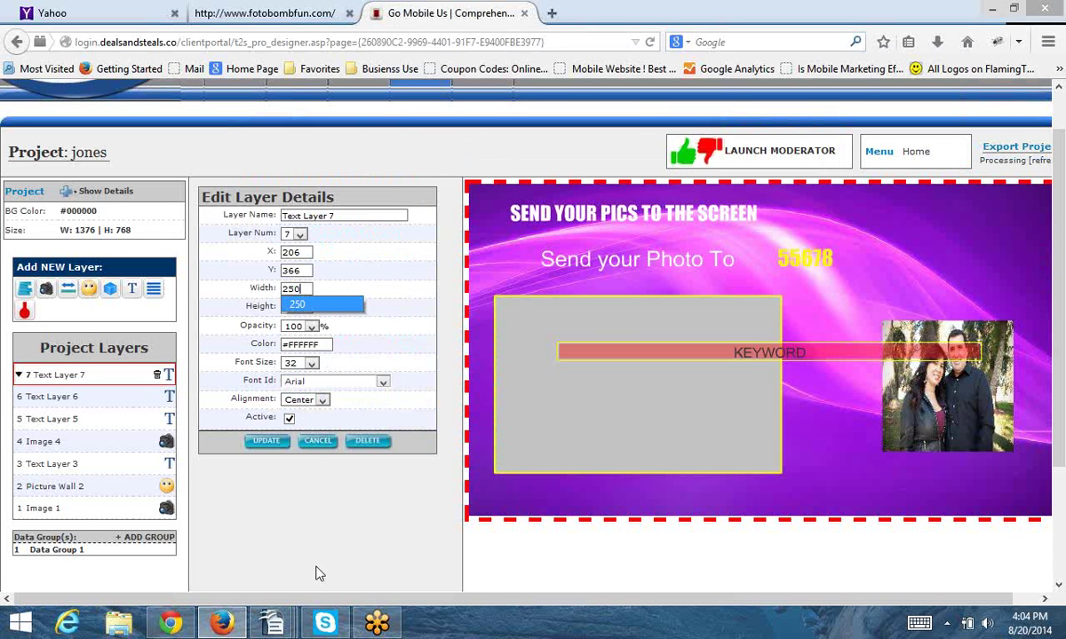
click(312, 364)
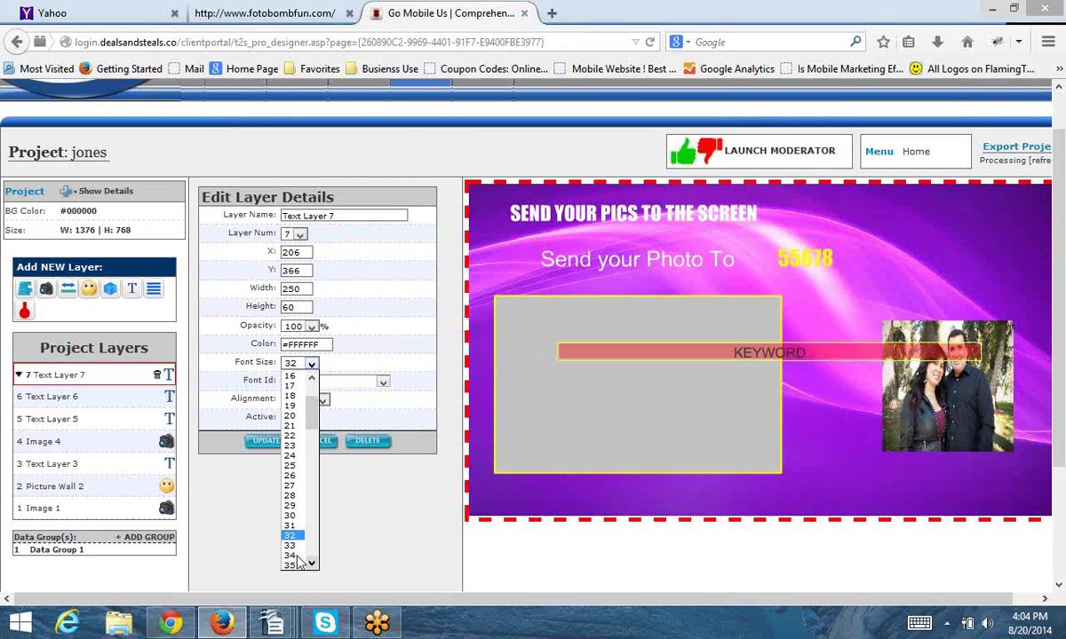
scroll(299, 561, down, 4)
click(296, 557)
click(267, 441)
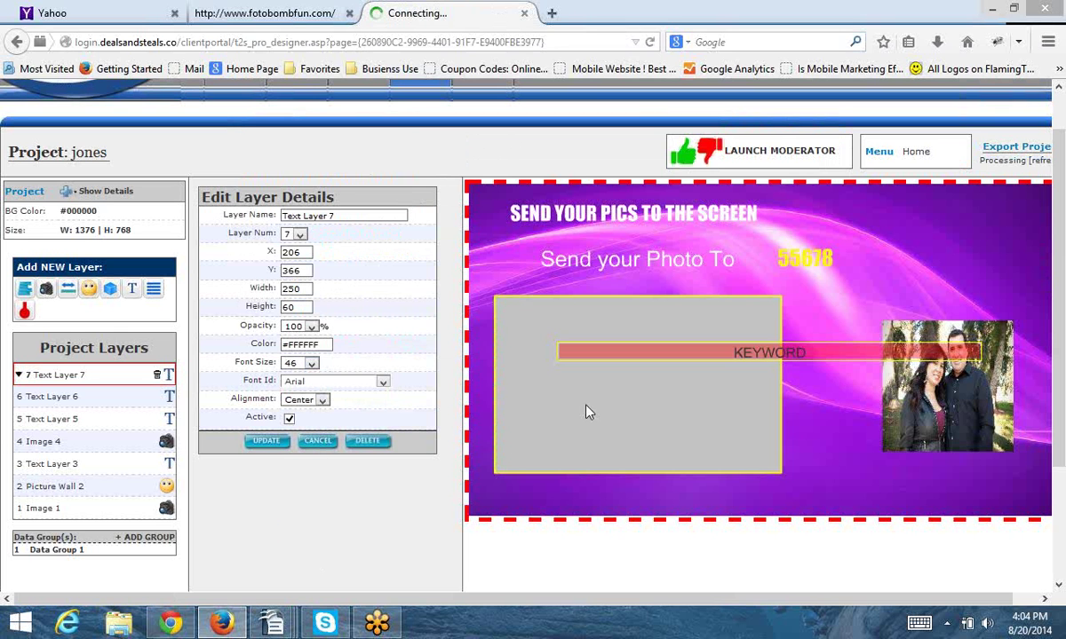
Place the KEYWORD layer after 55678 on the same line, and shift the 55678 layer closer to Send your Photo To
click(799, 355)
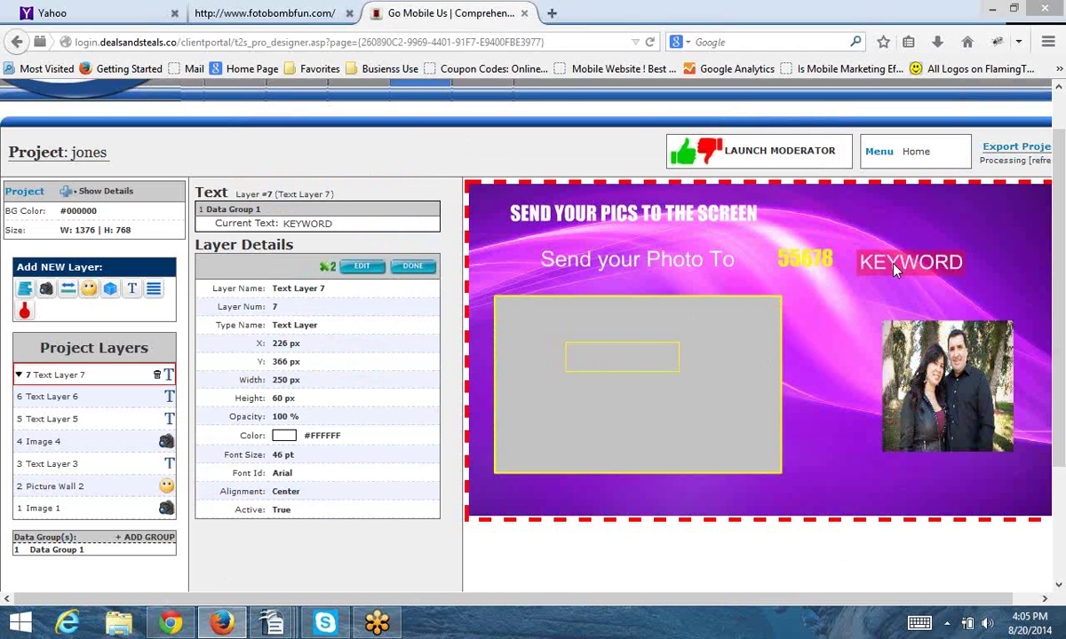
drag(885, 269, 874, 266)
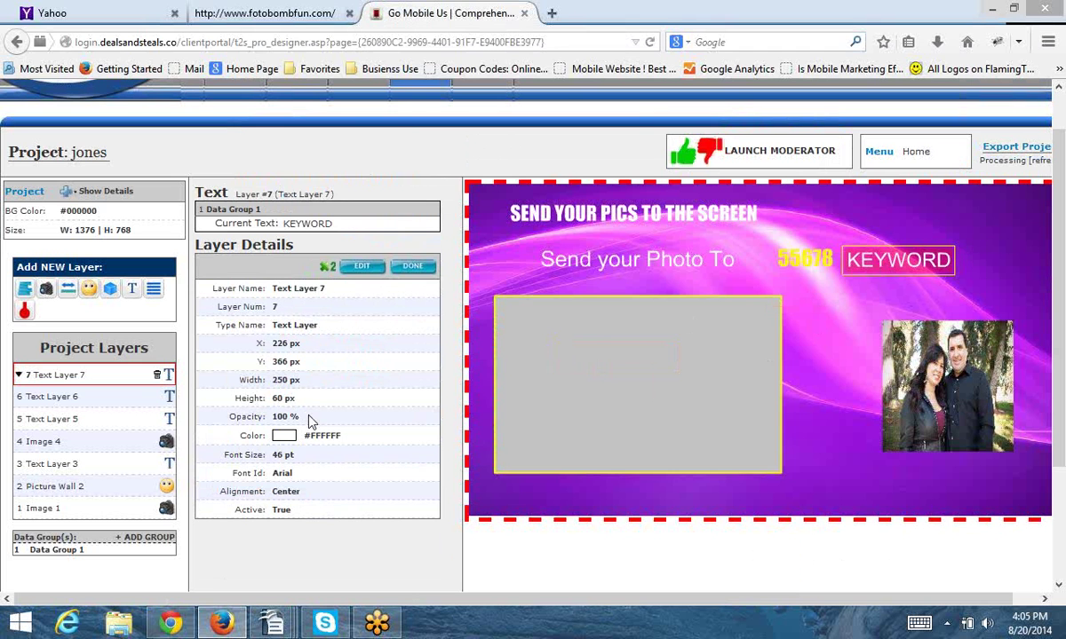
click(165, 402)
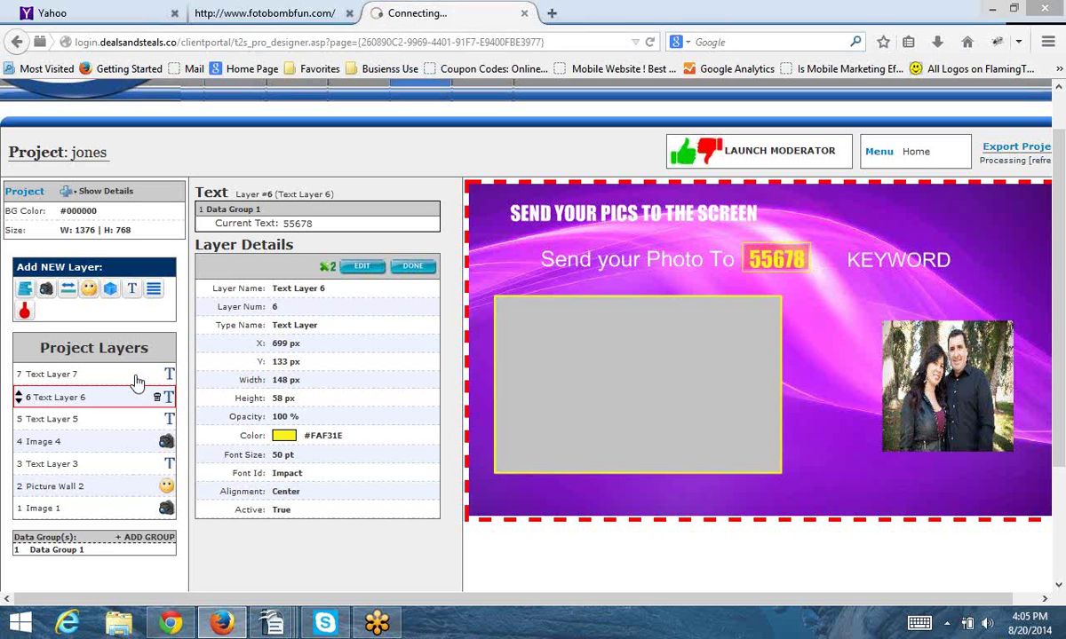
Move the KEYWORD layer closer to 55678 and finish editing it
click(882, 271)
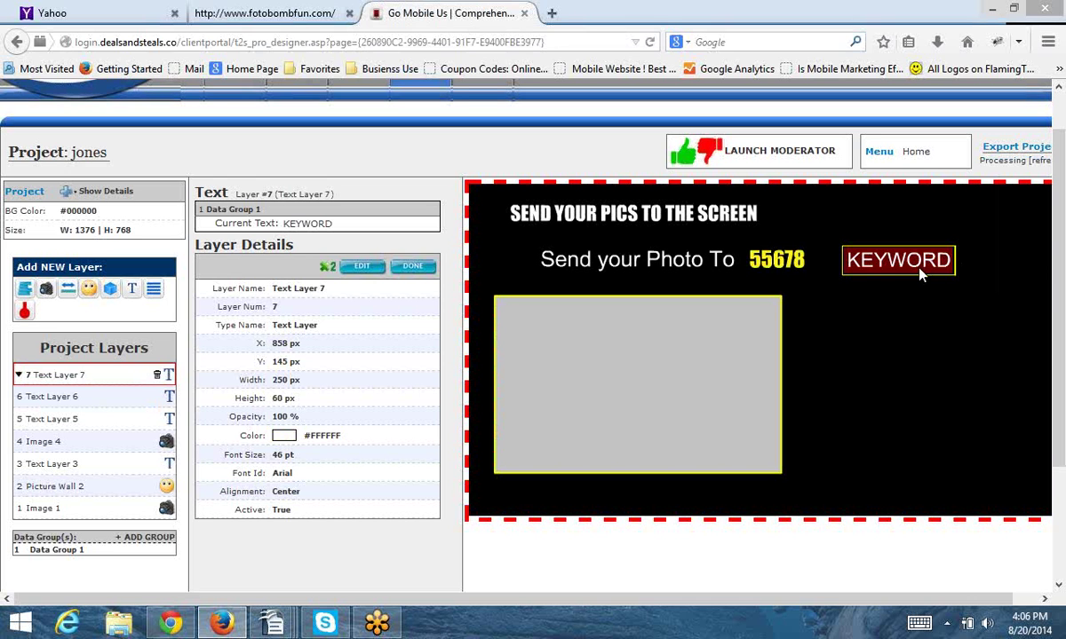
drag(895, 274, 831, 279)
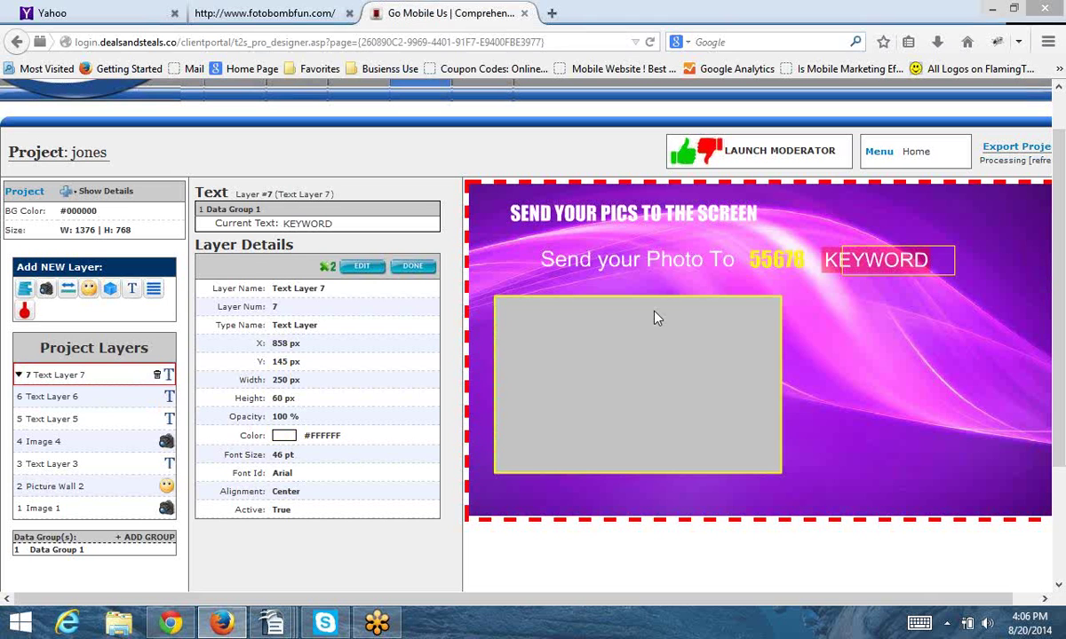
click(411, 277)
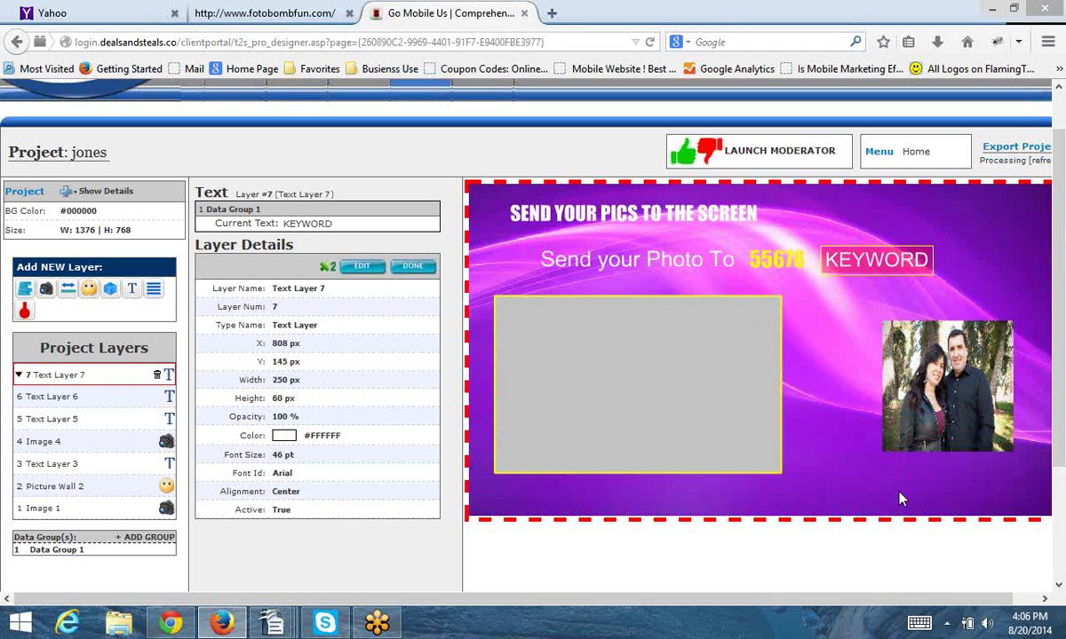
click(413, 267)
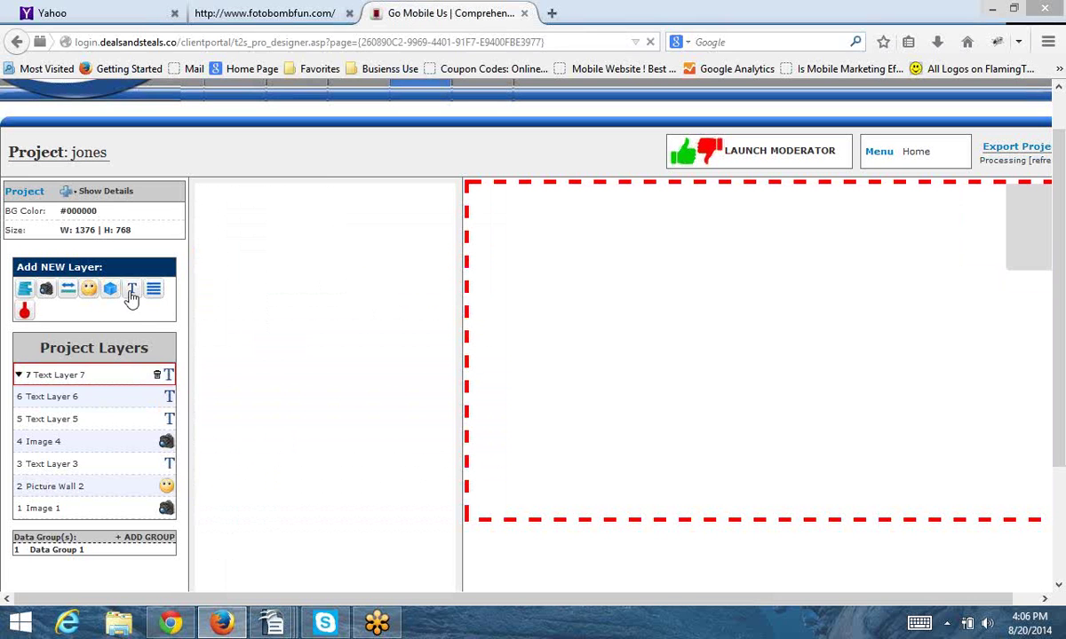
Create Text Layer 8 and add the static text 1234 to it
click(132, 293)
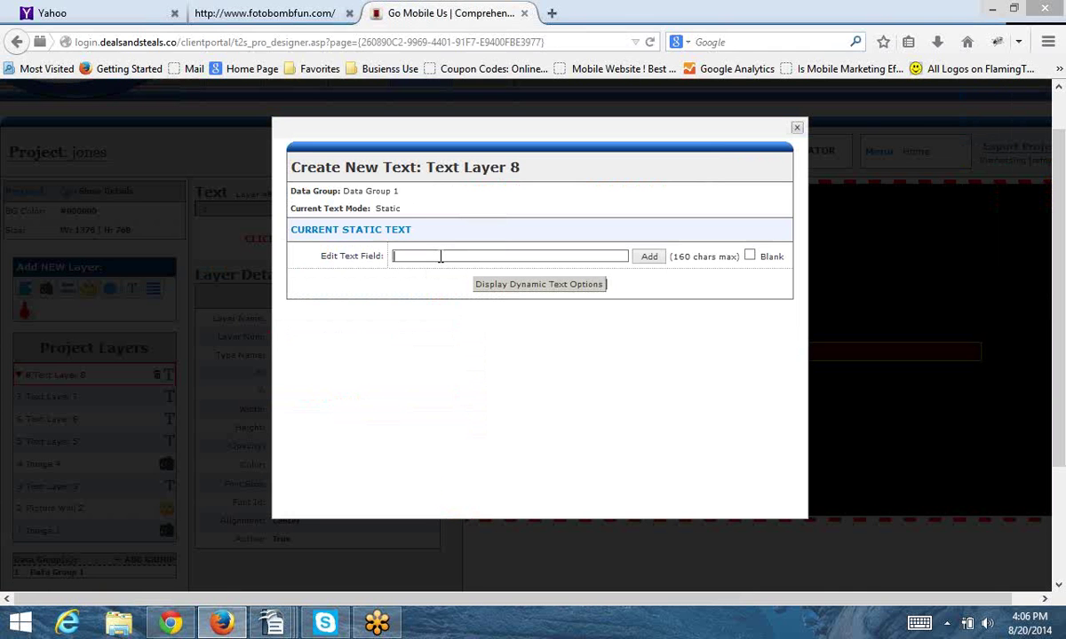
text(12)
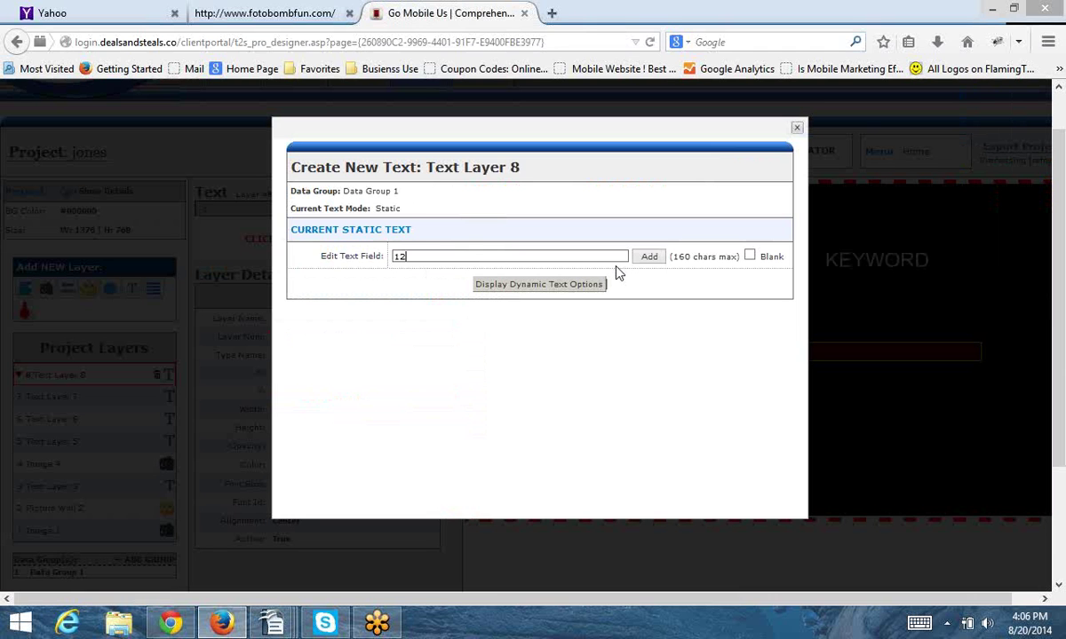
text(34)
key(Return)
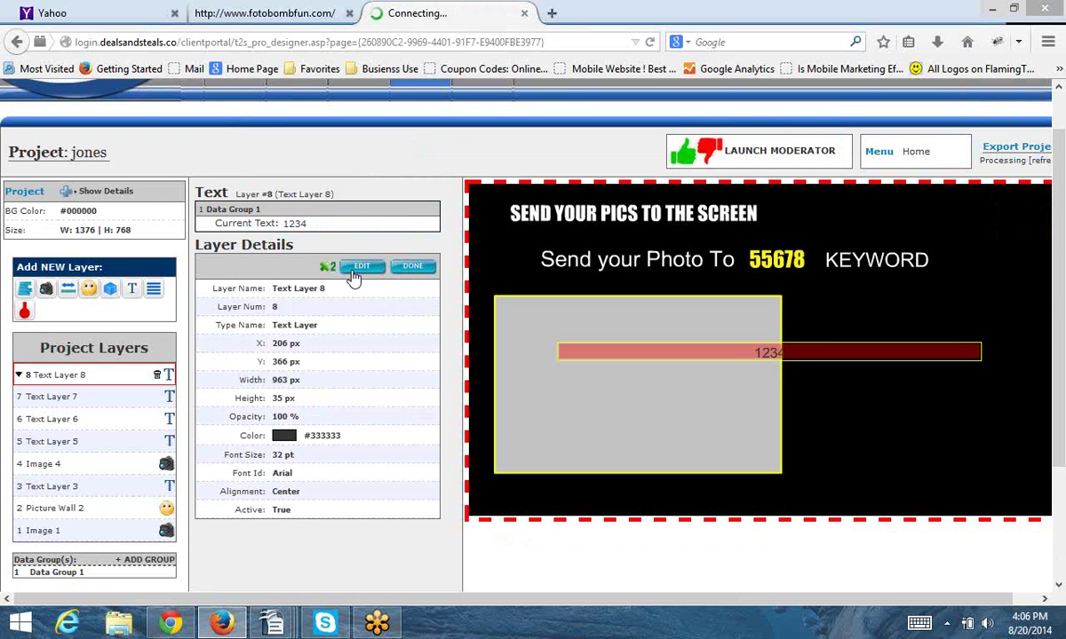
Rename Text Layer 8 as keyword, set its color to yellow #F8FF3B and save the layer details
click(355, 270)
key(BackSpace)
key(BackSpace)
key(BackSpace)
key(BackSpace)
key(BackSpace)
key(BackSpace)
key(BackSpace)
key(BackSpace)
key(BackSpace)
key(BackSpace)
key(BackSpace)
key(BackSpace)
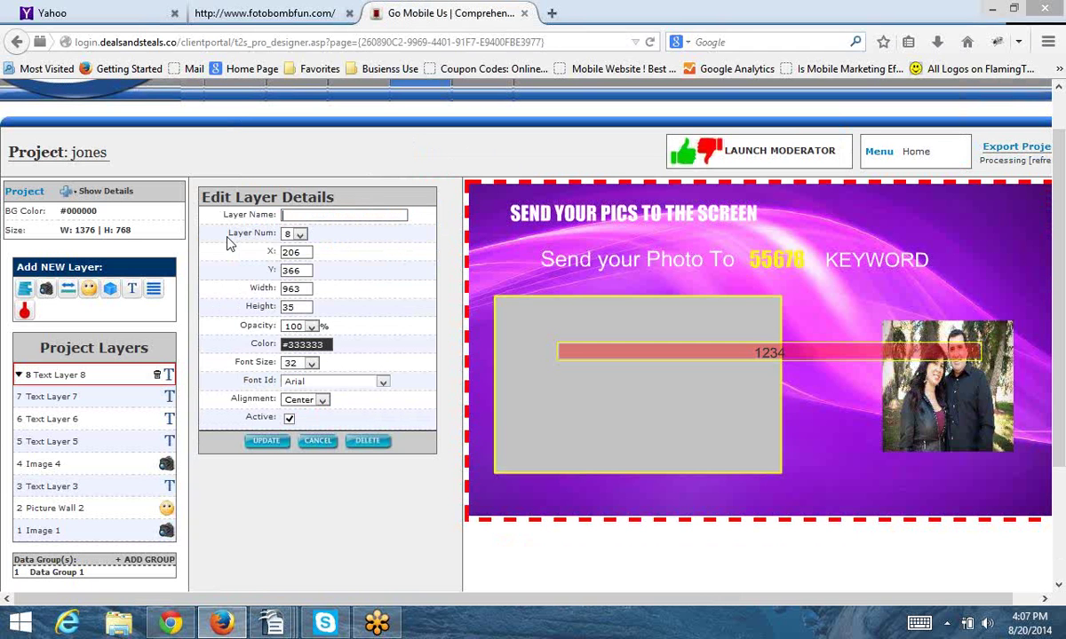
text(keyword)
click(305, 345)
click(313, 373)
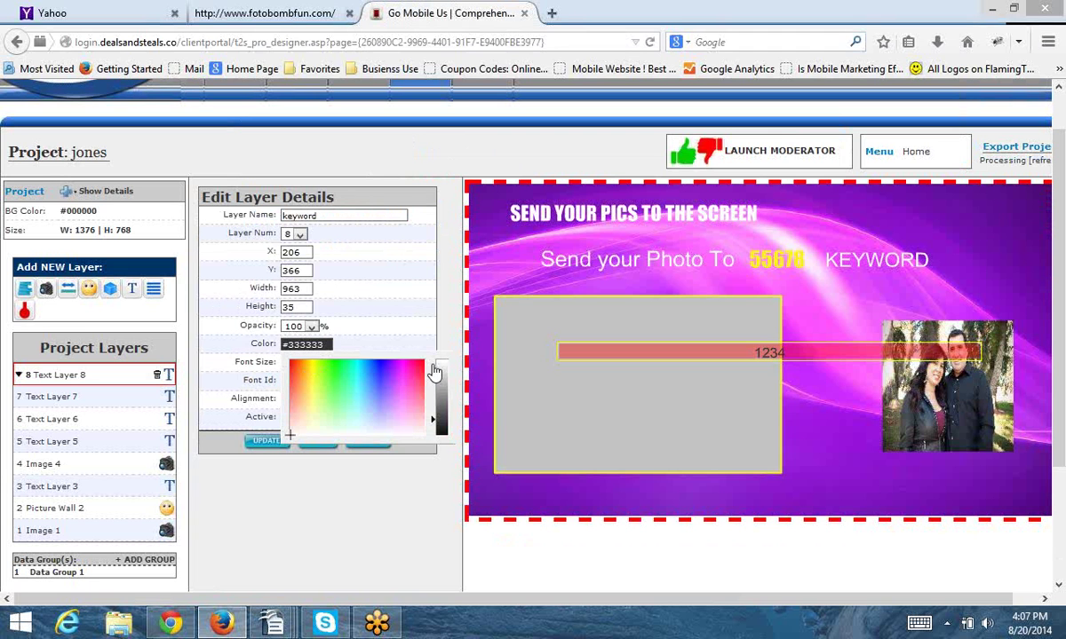
click(438, 369)
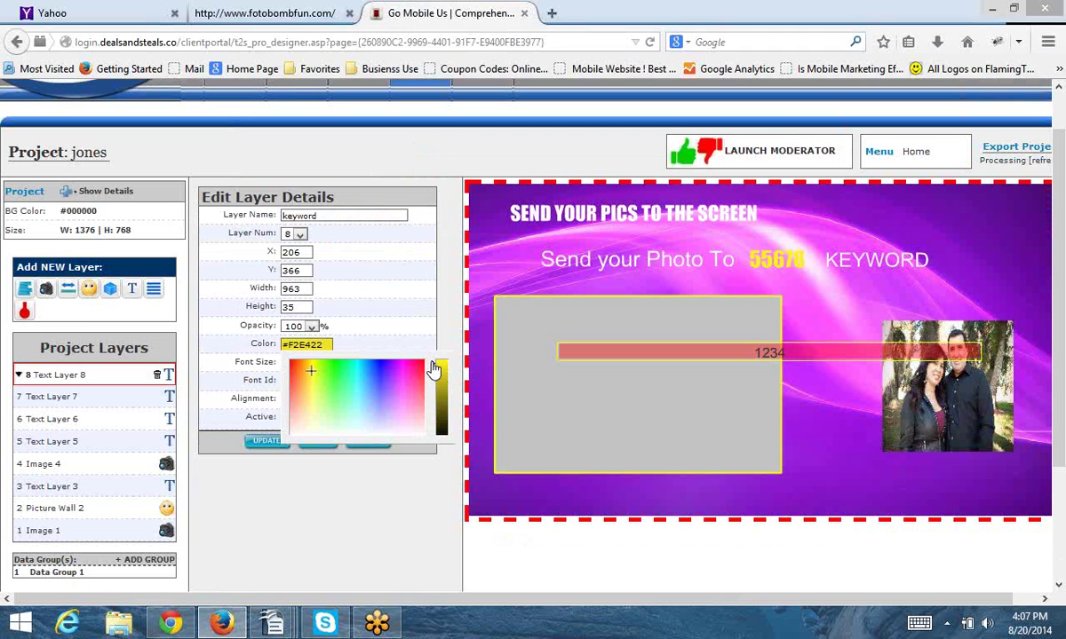
click(433, 362)
click(313, 377)
click(264, 443)
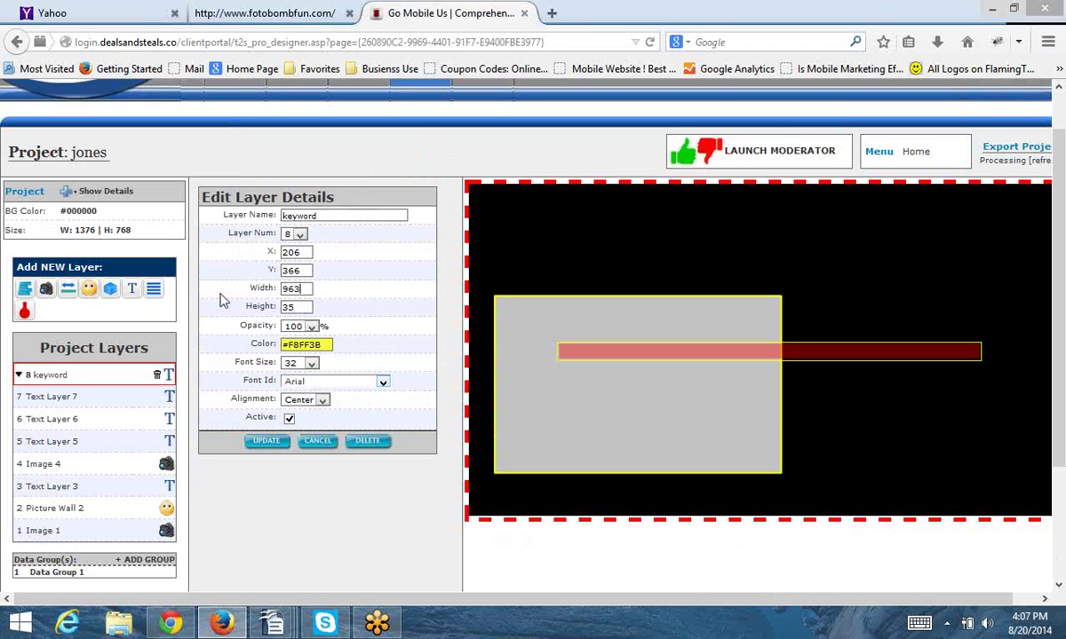
Format the keyword layer with width 250, height 60, font size 50 and the Impact font, and save the details
key(BackSpace)
key(BackSpace)
key(BackSpace)
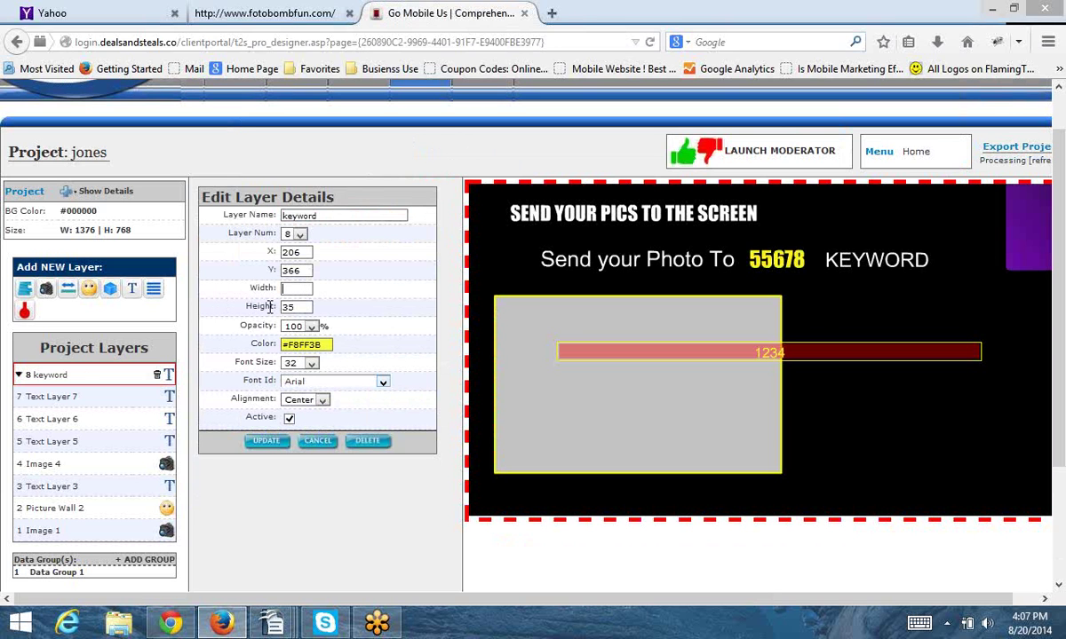
text(250)
drag(298, 307, 270, 307)
key(BackSpace)
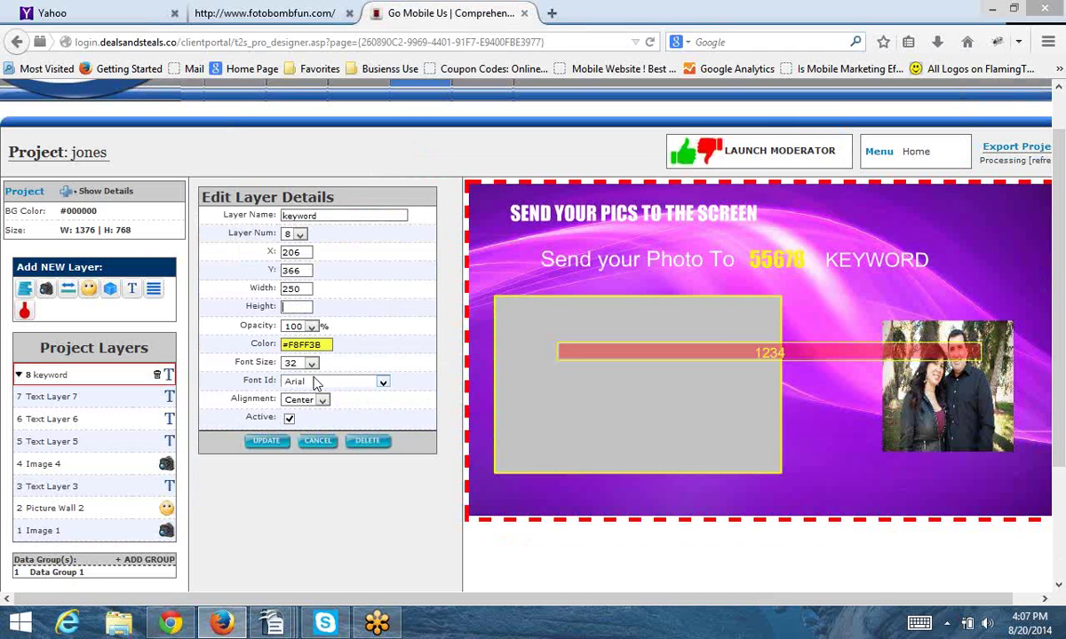
text(60)
click(311, 362)
click(312, 566)
click(313, 566)
click(313, 566)
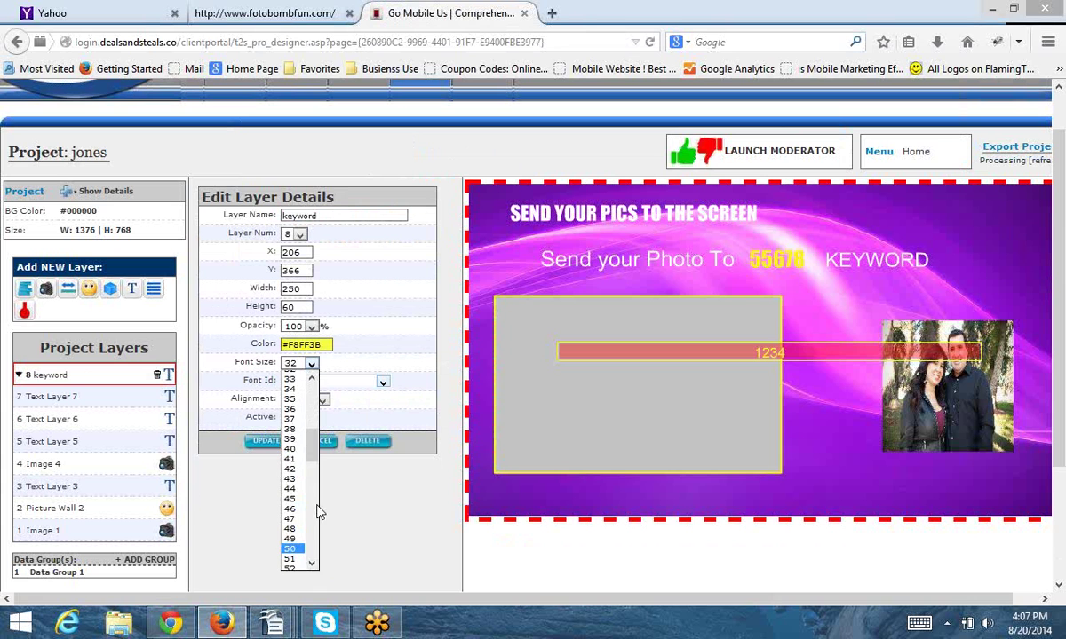
click(289, 548)
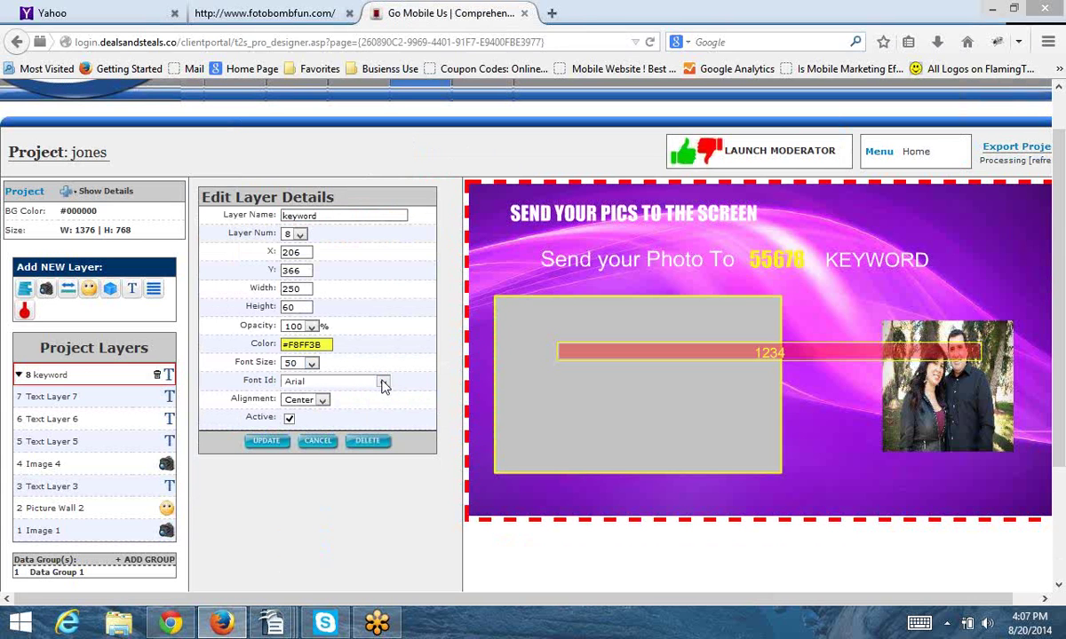
click(382, 381)
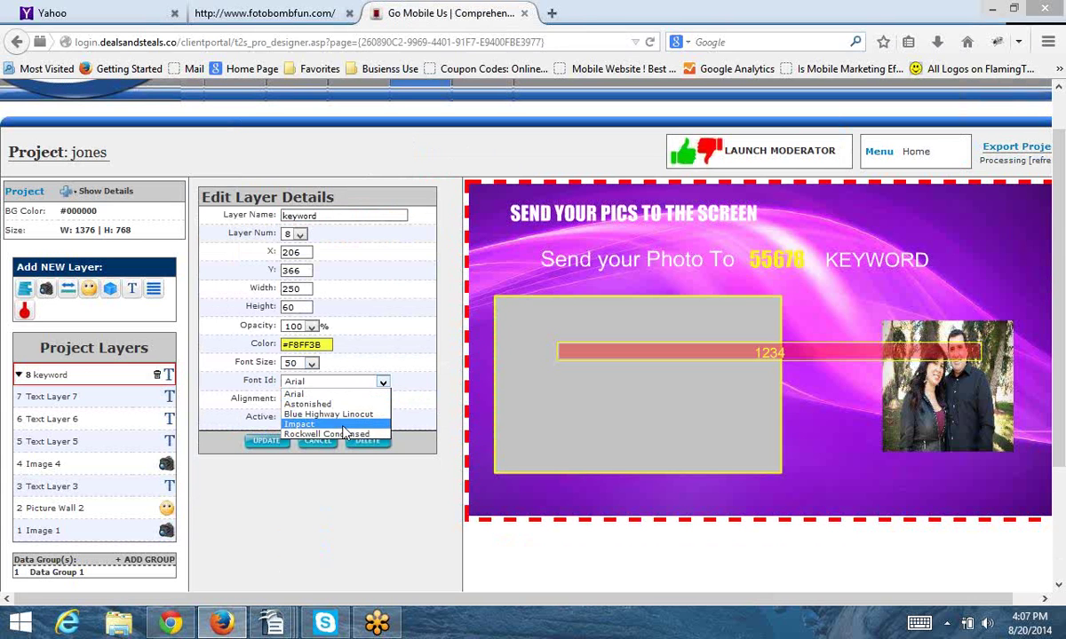
click(302, 424)
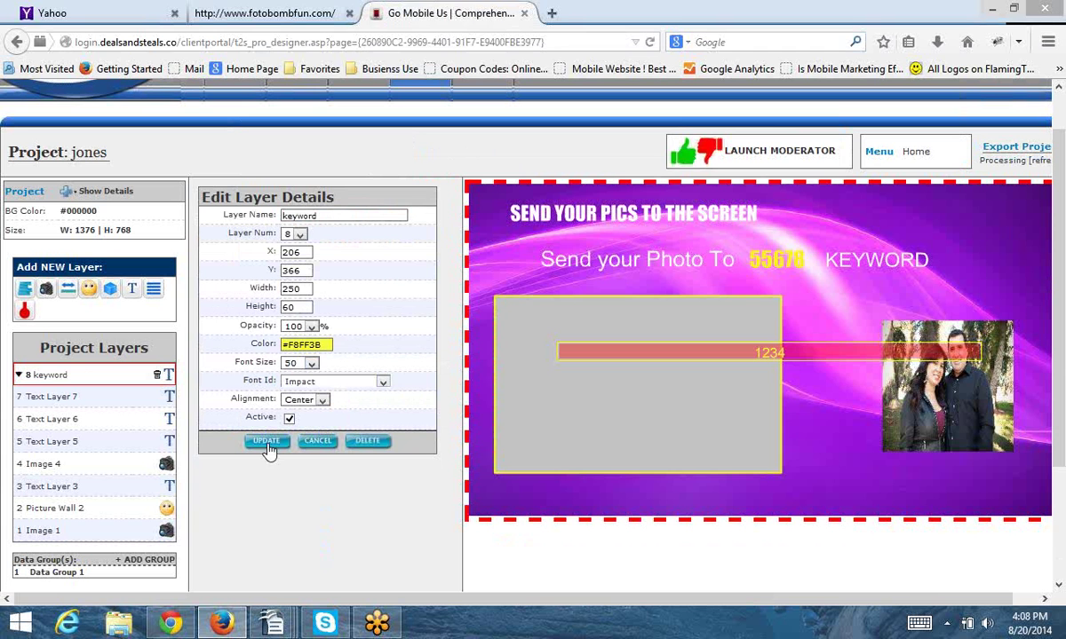
click(268, 444)
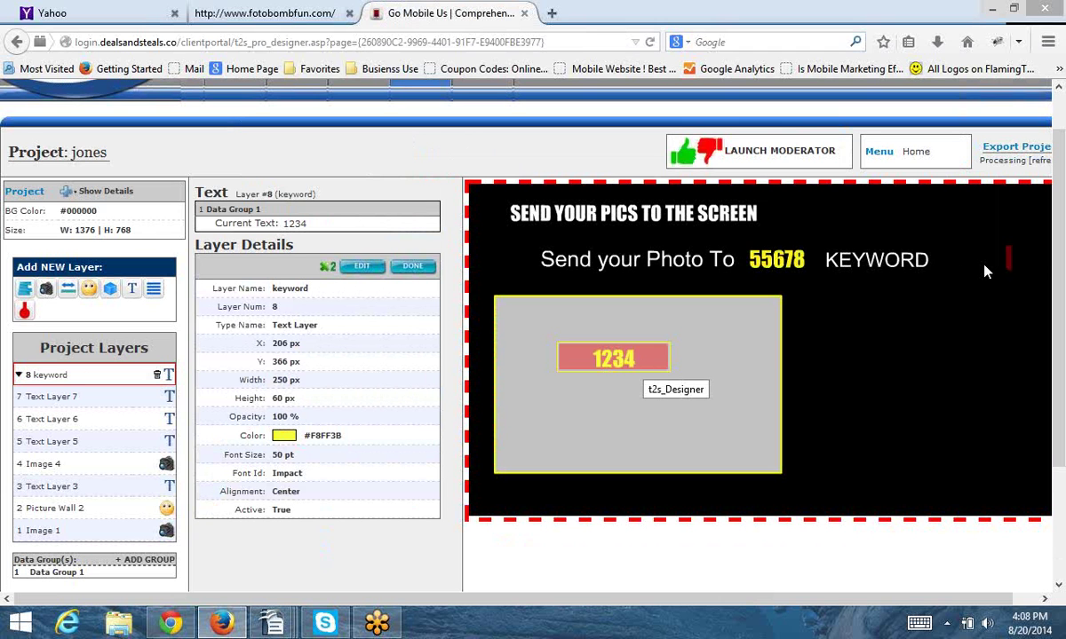
Place the 1234 layer after KEYWORD on the same line and finish editing it
drag(1013, 261, 1004, 262)
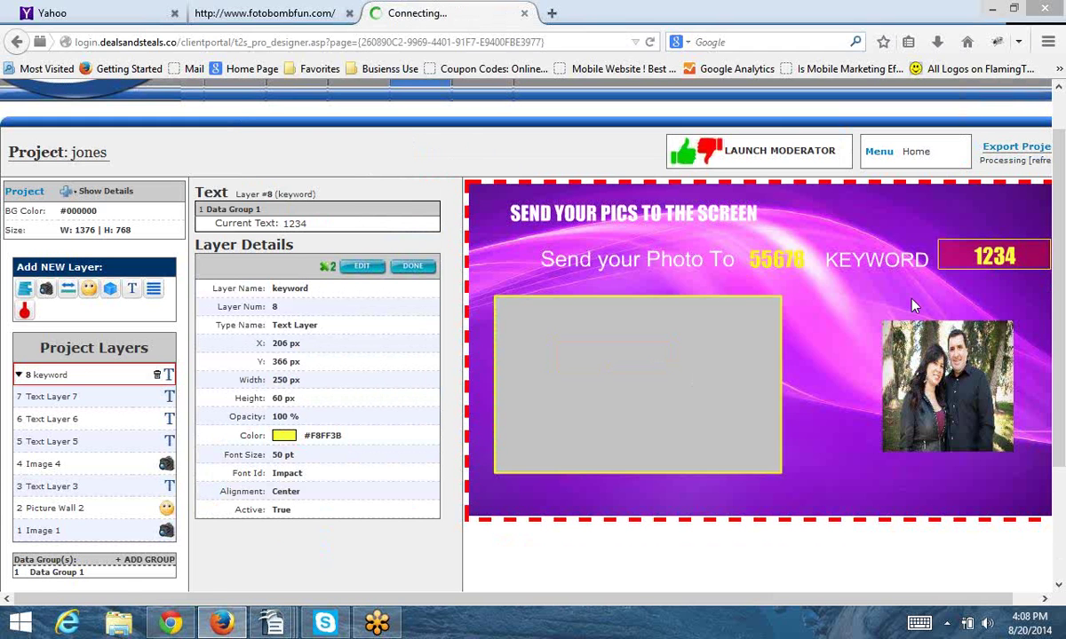
click(413, 268)
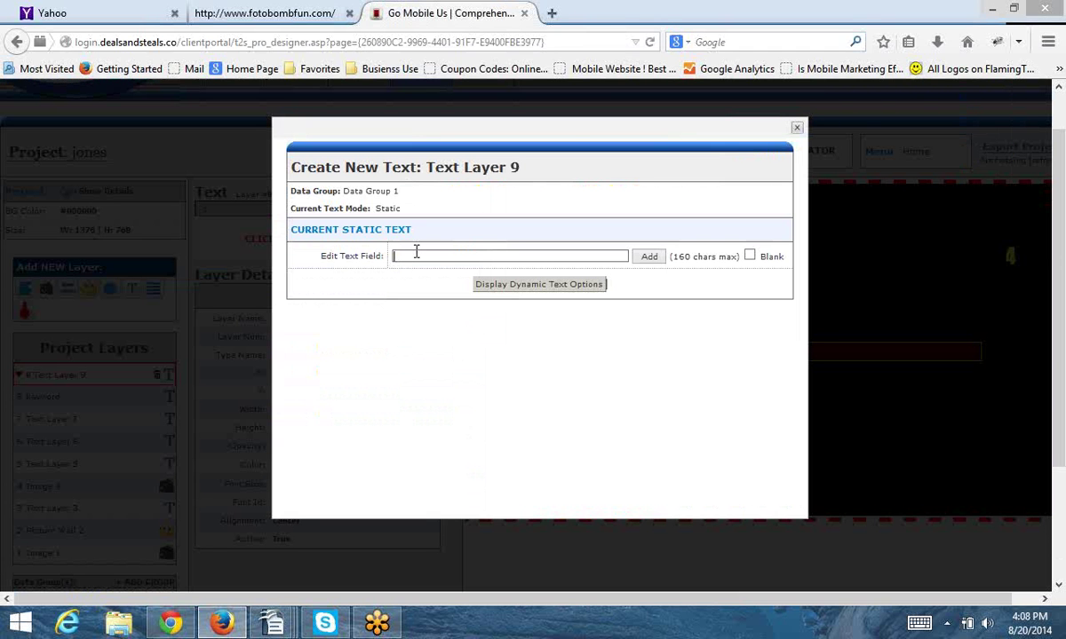
Create Text Layer 9 with a static message congratulating the couple as Mr & Mrs with their surname
text(Congradulations Mr)
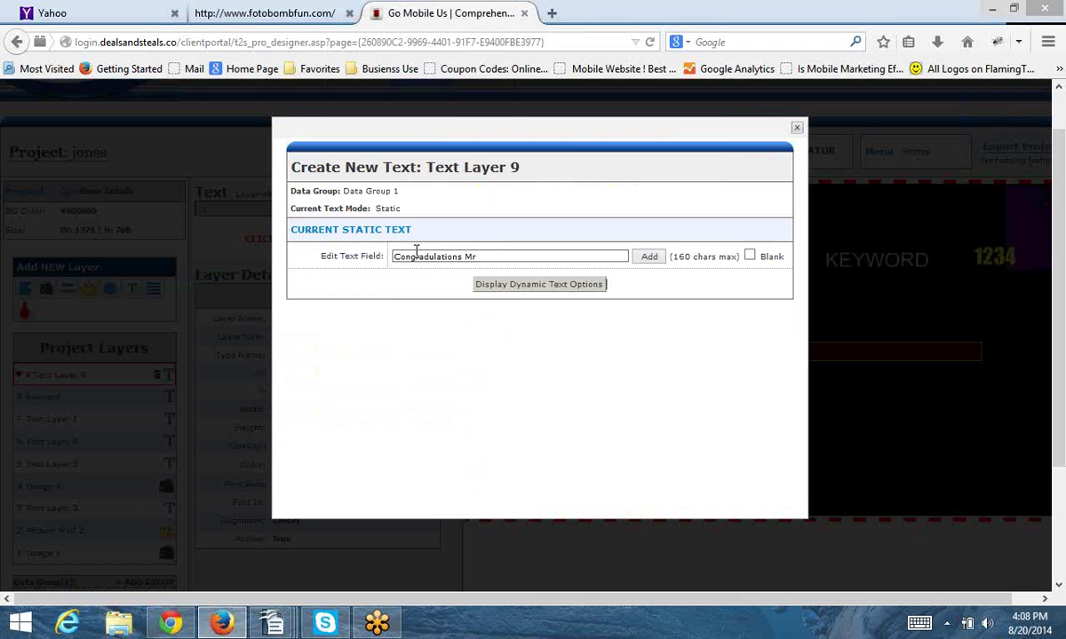
text( & Mrs Jones)
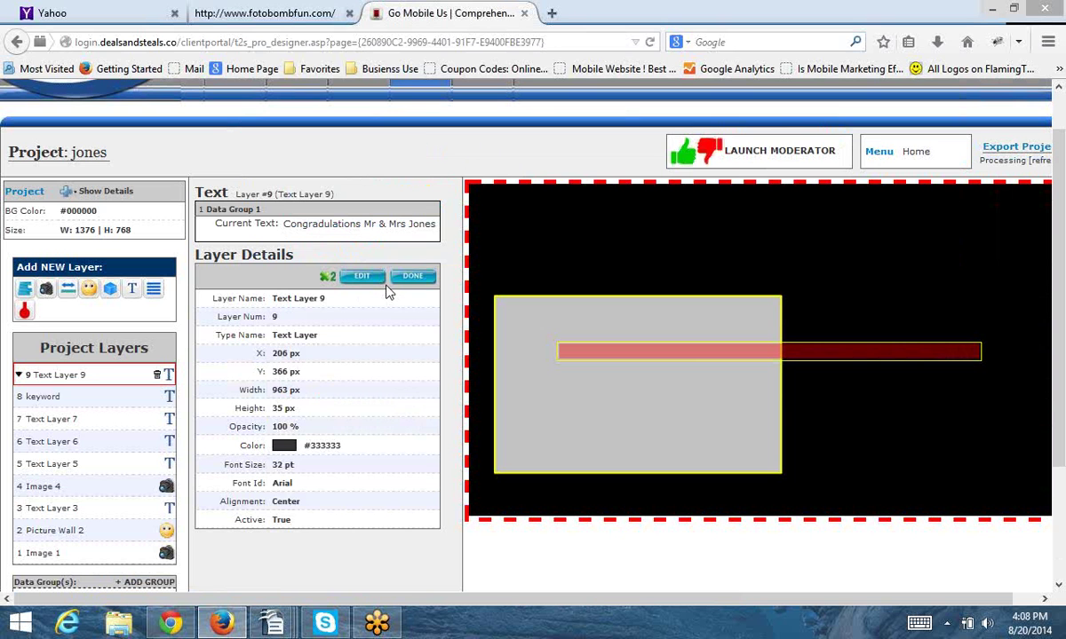
Try to set Text Layer 9's font size to 44, height to 60 and width to 700
click(297, 431)
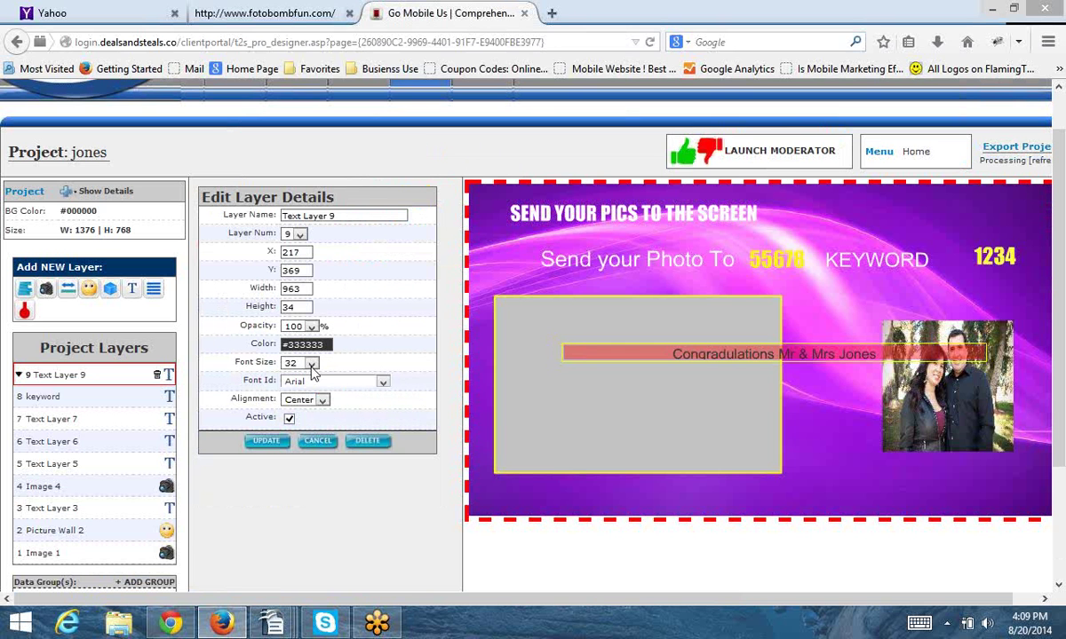
click(311, 364)
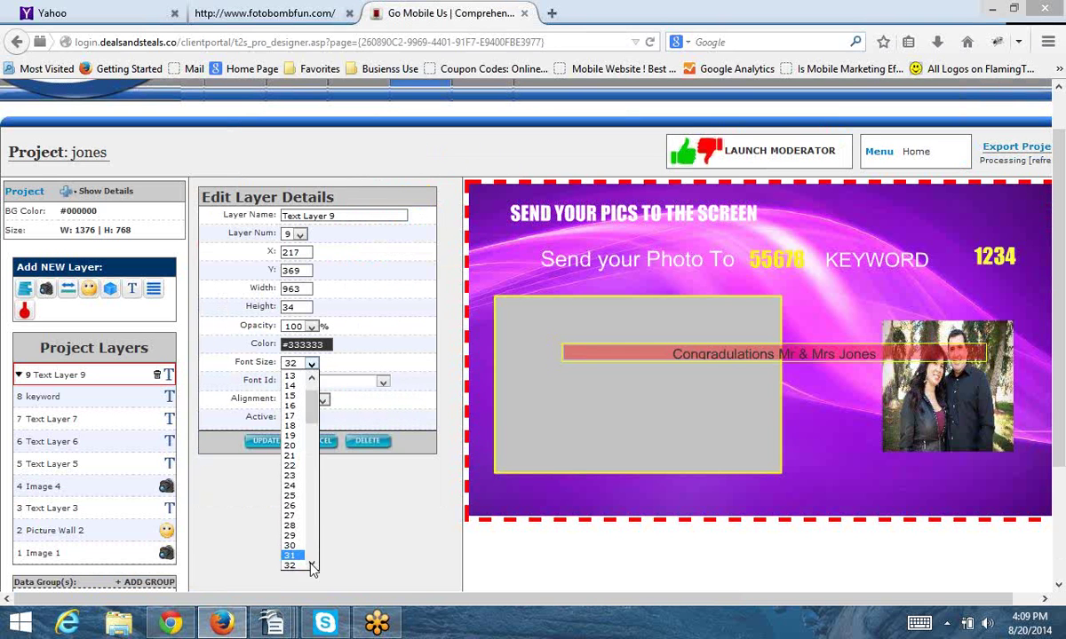
scroll(311, 560, down, 4)
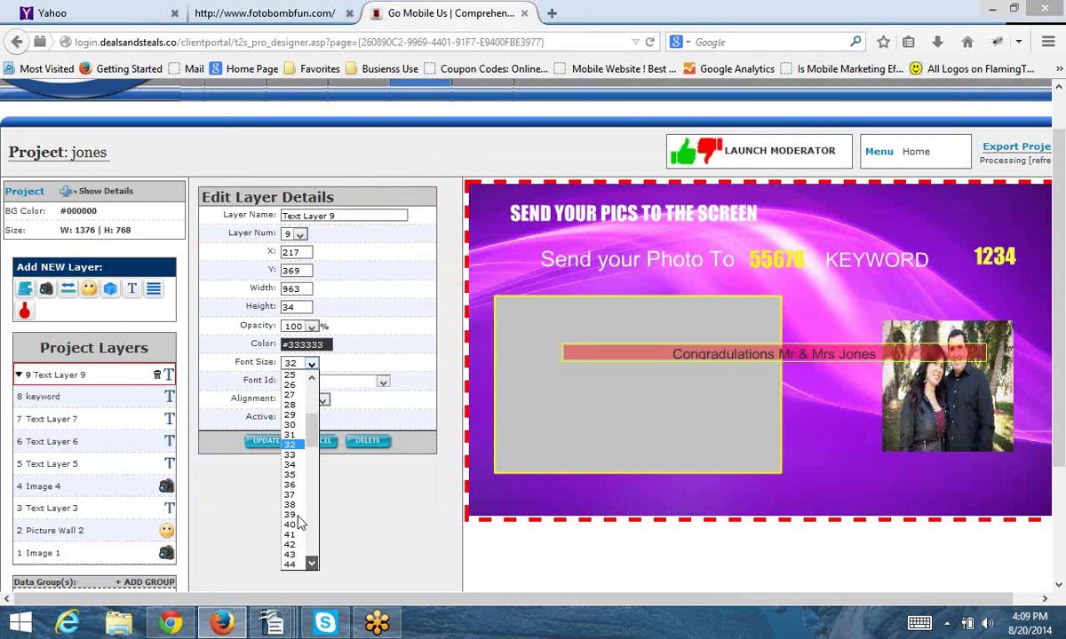
click(336, 360)
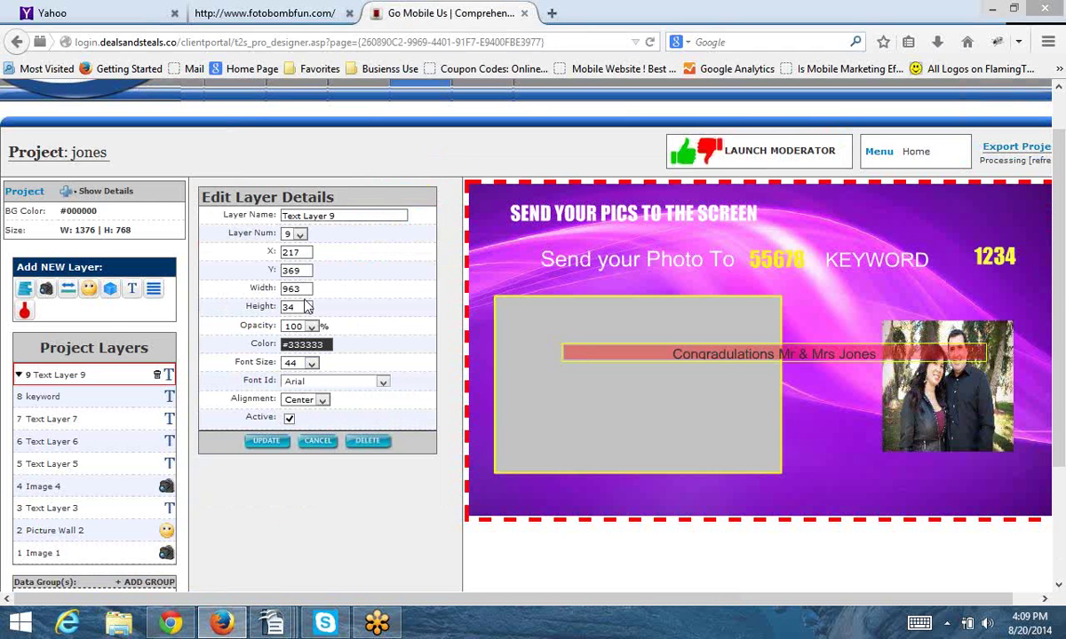
double_click(278, 307)
text(60)
key(shift+Tab)
text(700)
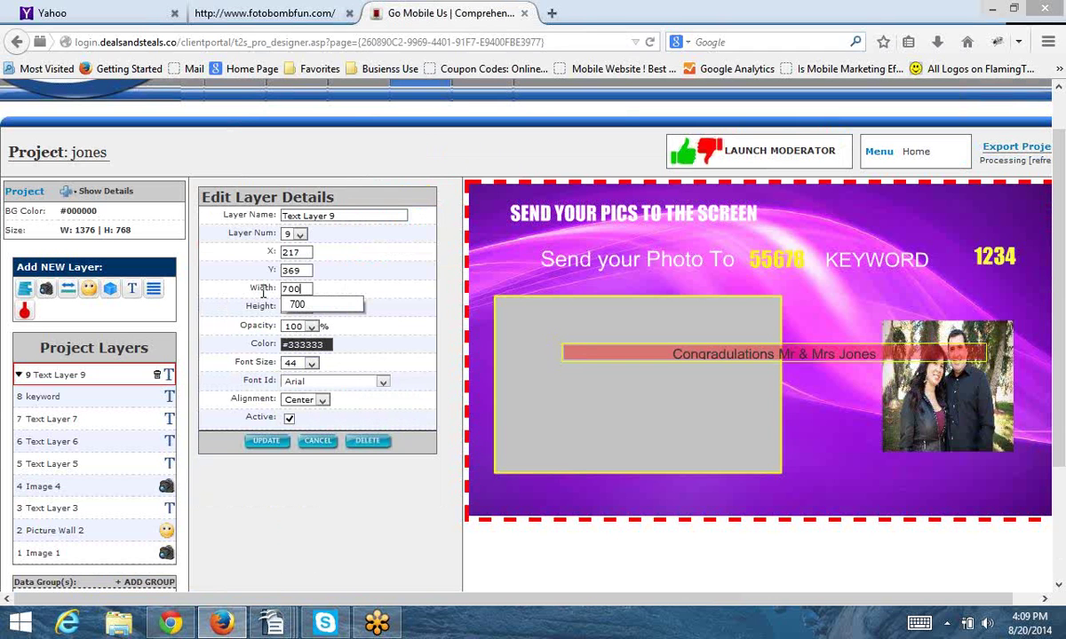
key(Return)
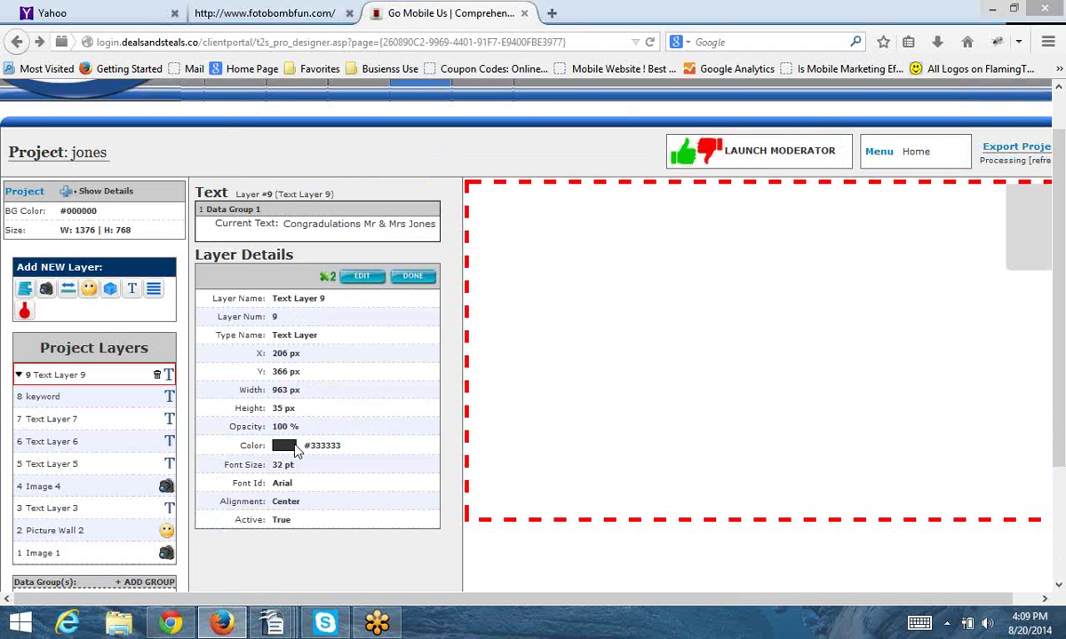
Format Text Layer 9 with font size 44, color #FFFFFF, width 700 and height 60, and save the layer details
click(378, 277)
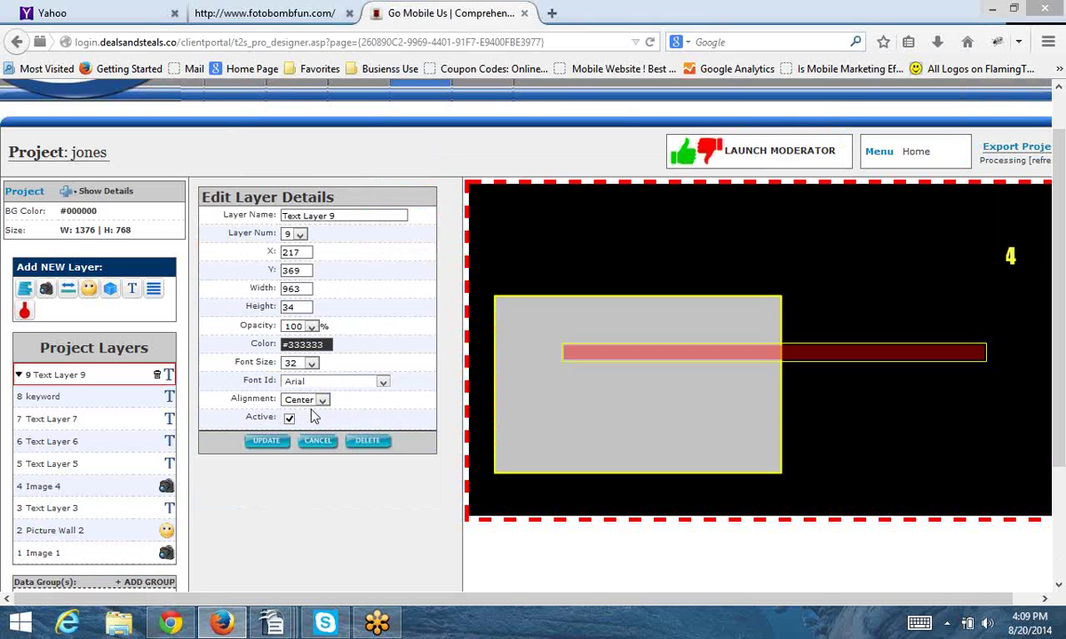
click(302, 363)
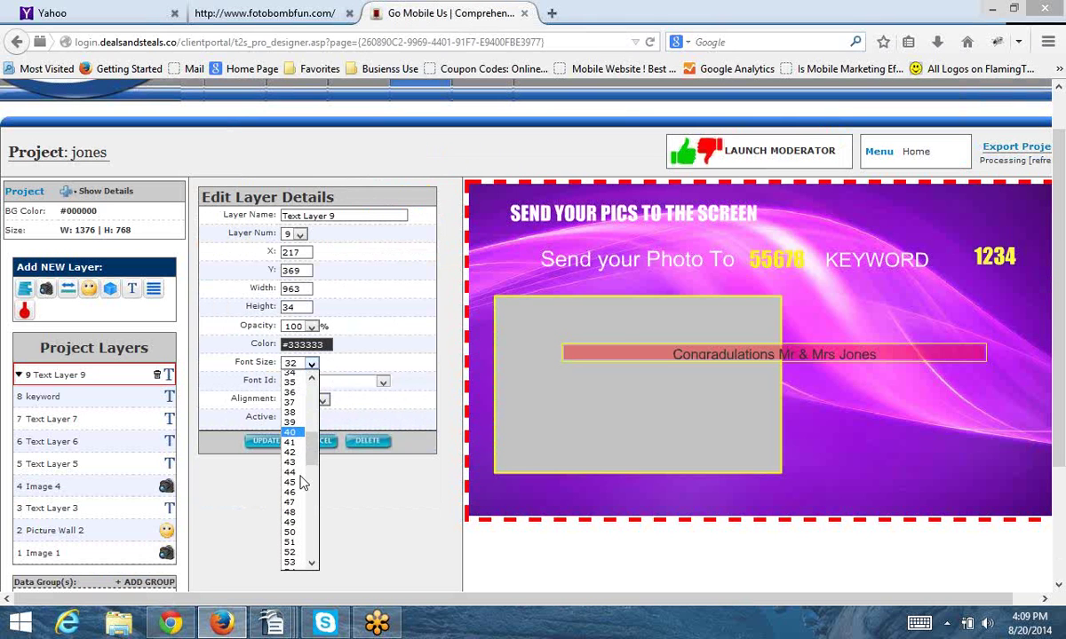
click(292, 473)
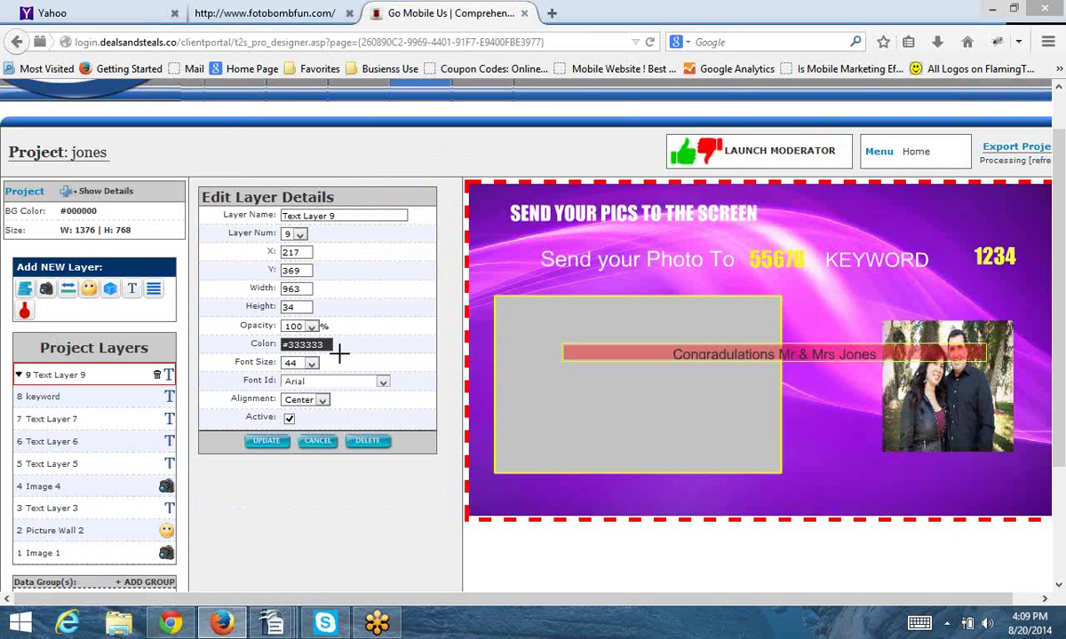
click(326, 345)
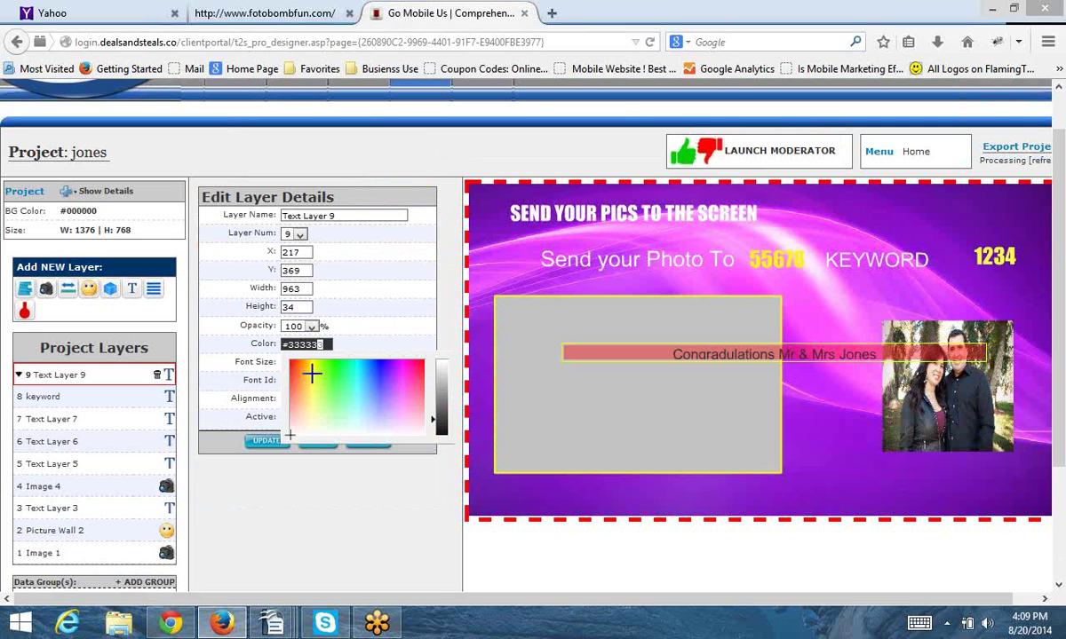
click(431, 362)
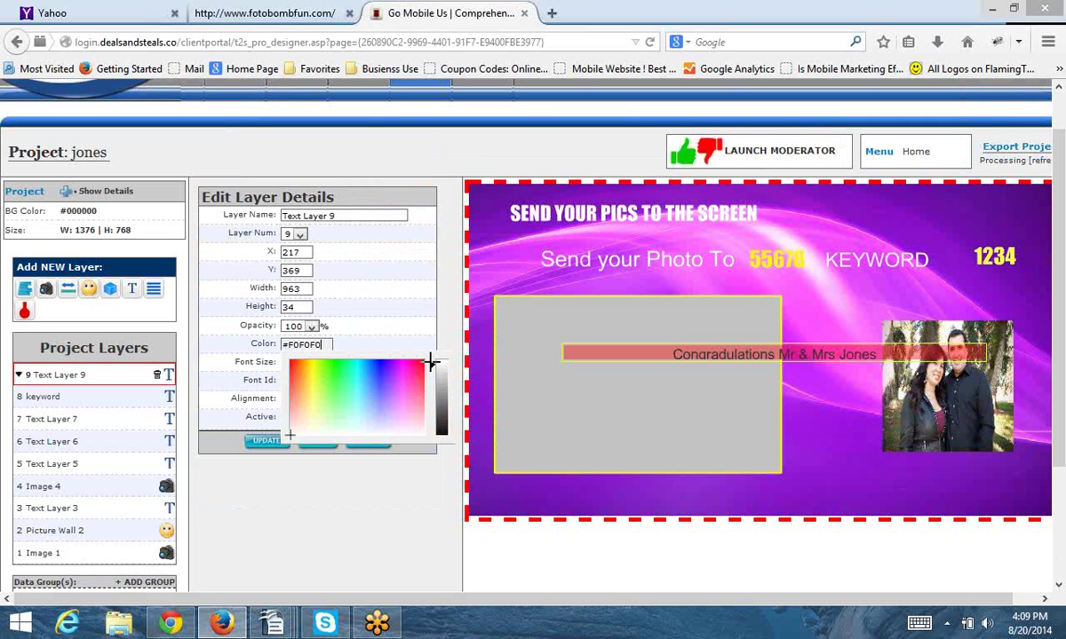
click(432, 360)
drag(310, 289, 260, 296)
text(700)
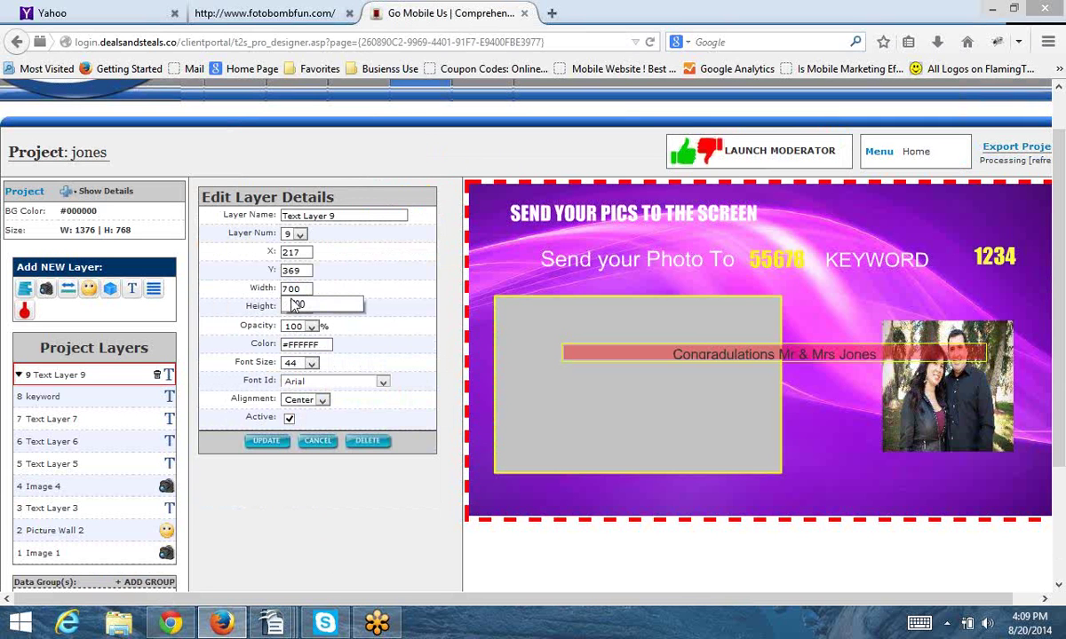
click(296, 304)
key(Tab)
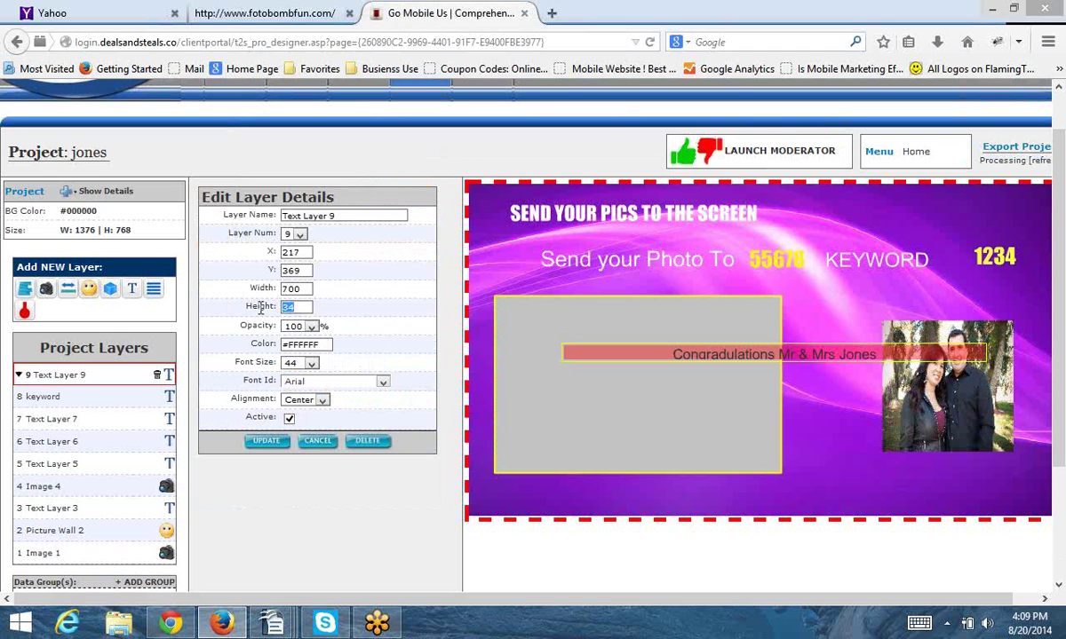
text(60)
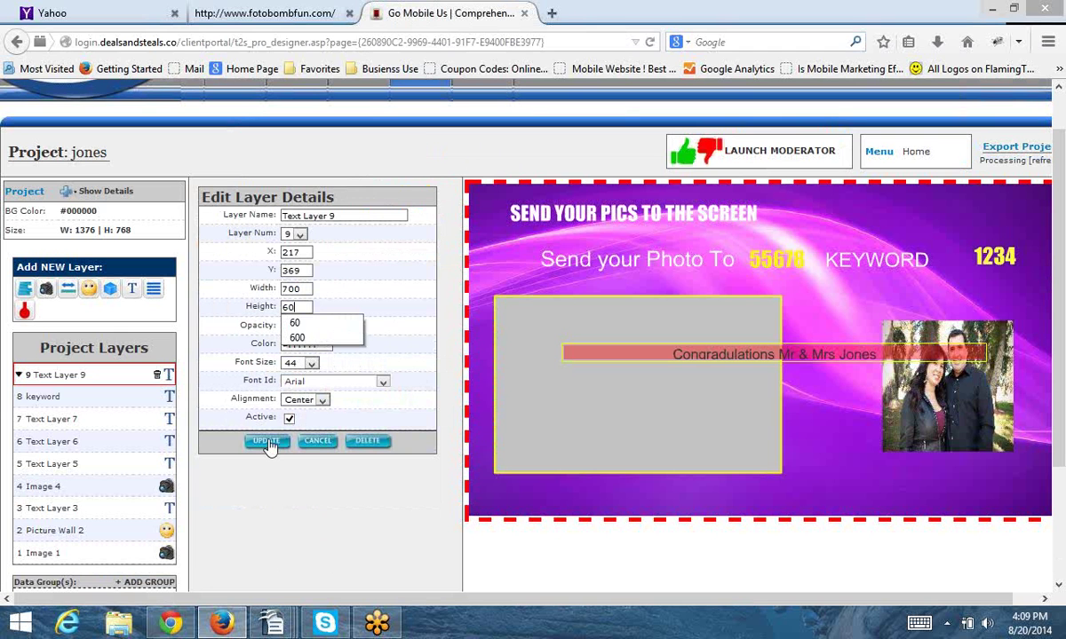
click(271, 444)
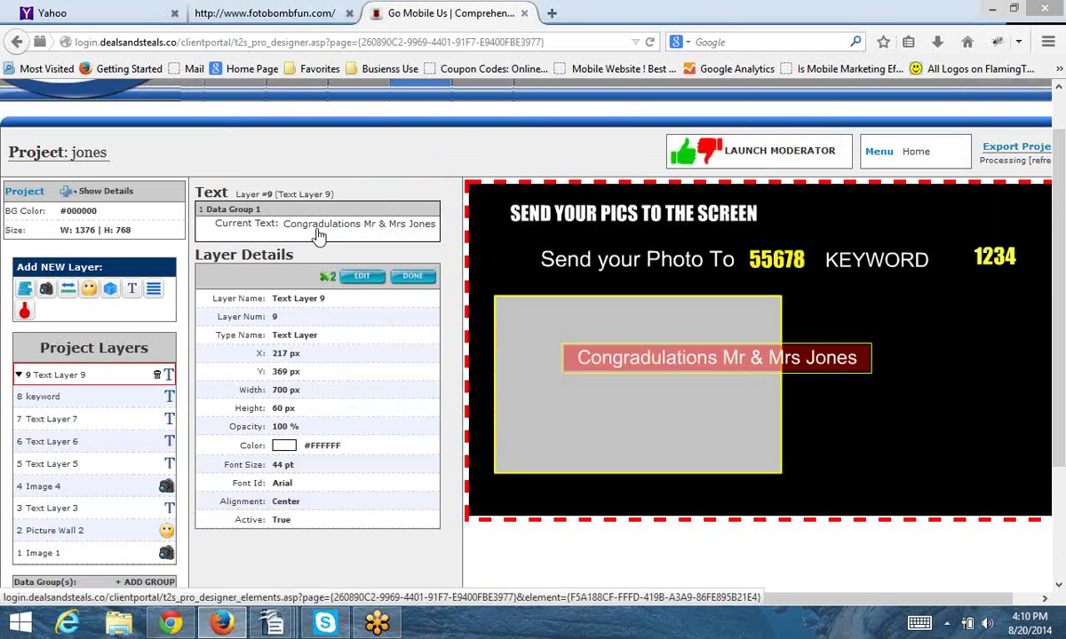
Correct the message's first word to Congratulations, and place the layer beneath the couple's photo to finish editing it
click(440, 229)
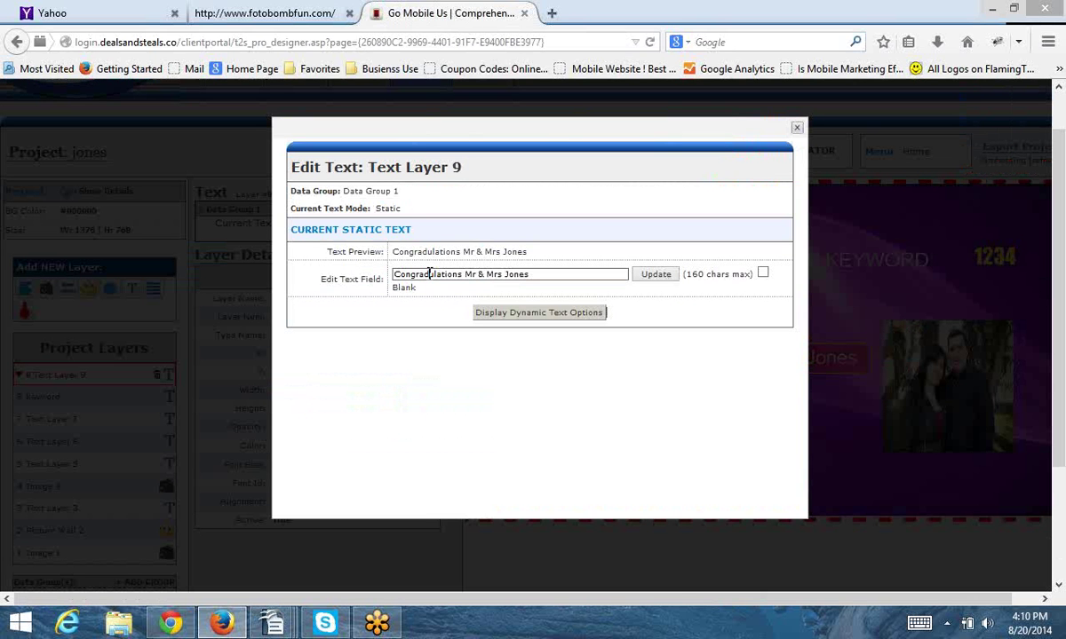
key(BackSpace)
text(t)
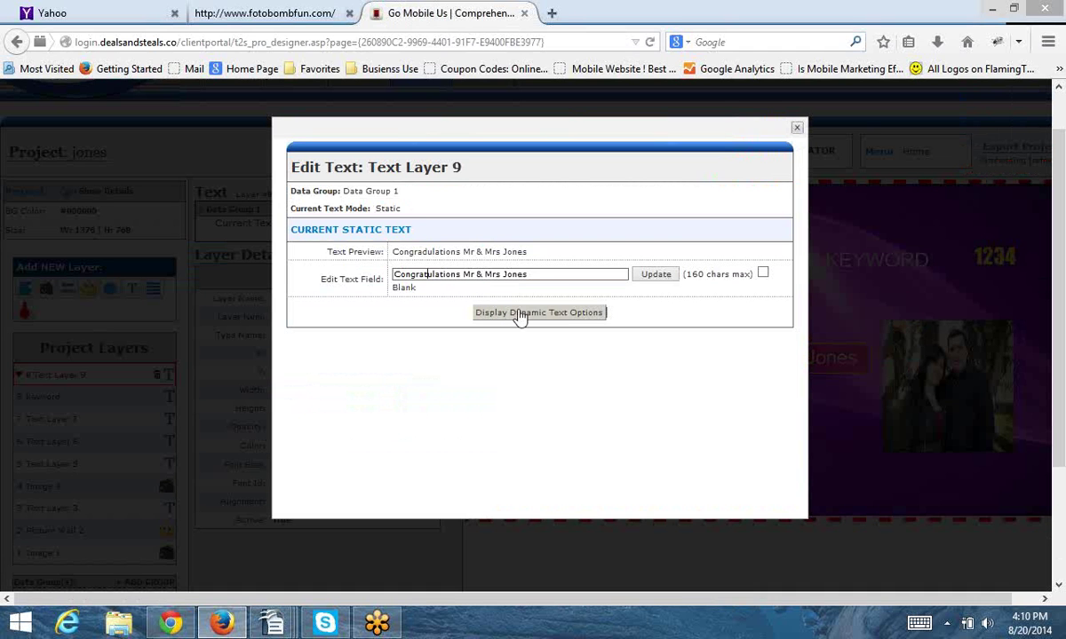
click(653, 275)
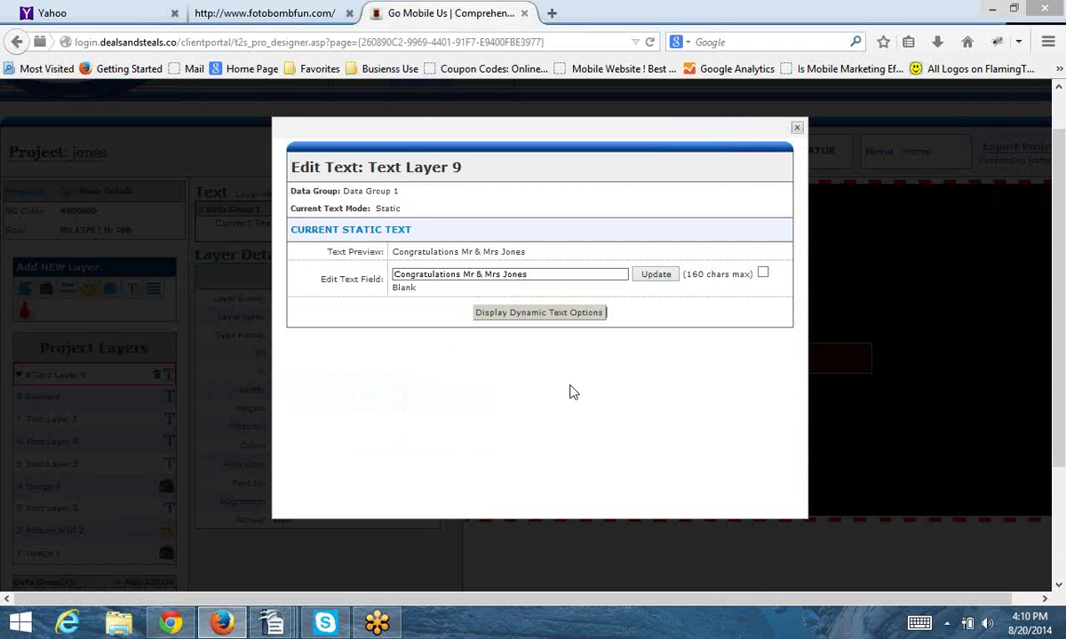
click(796, 130)
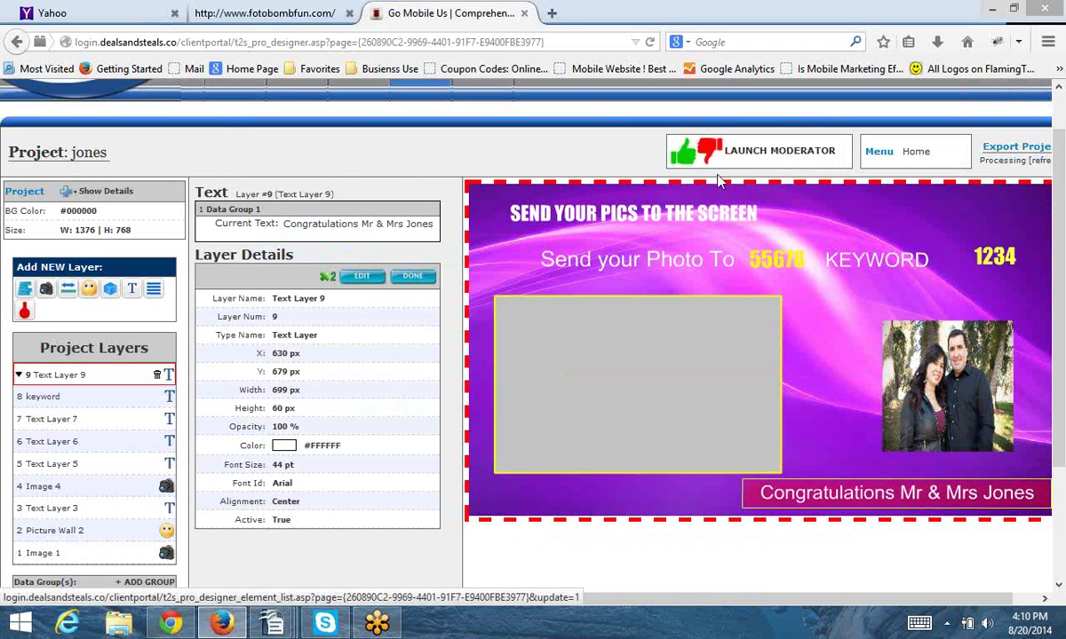
click(413, 279)
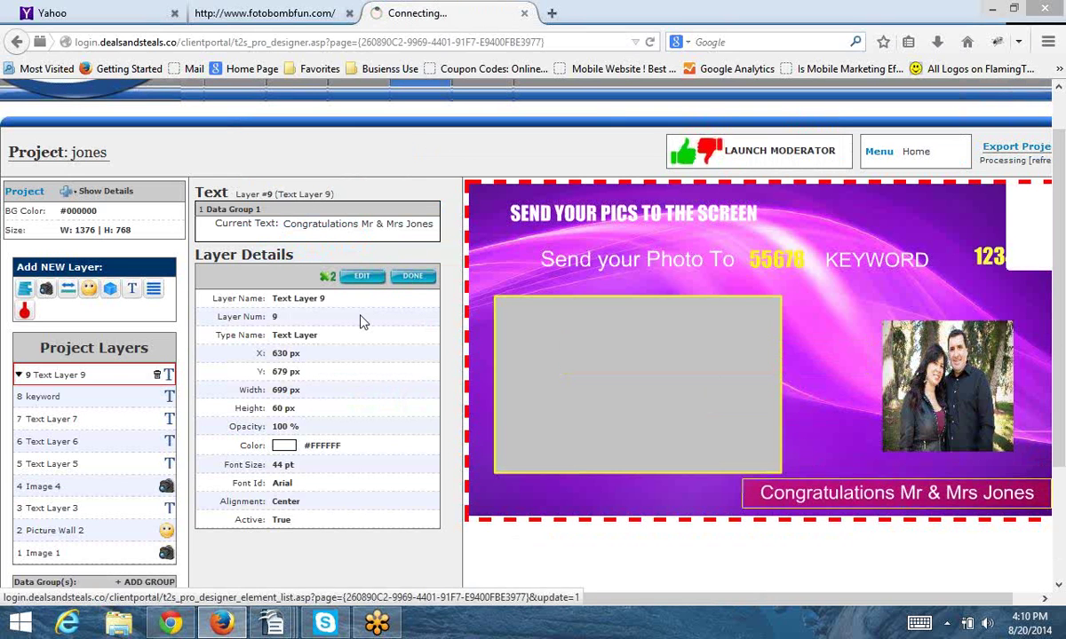